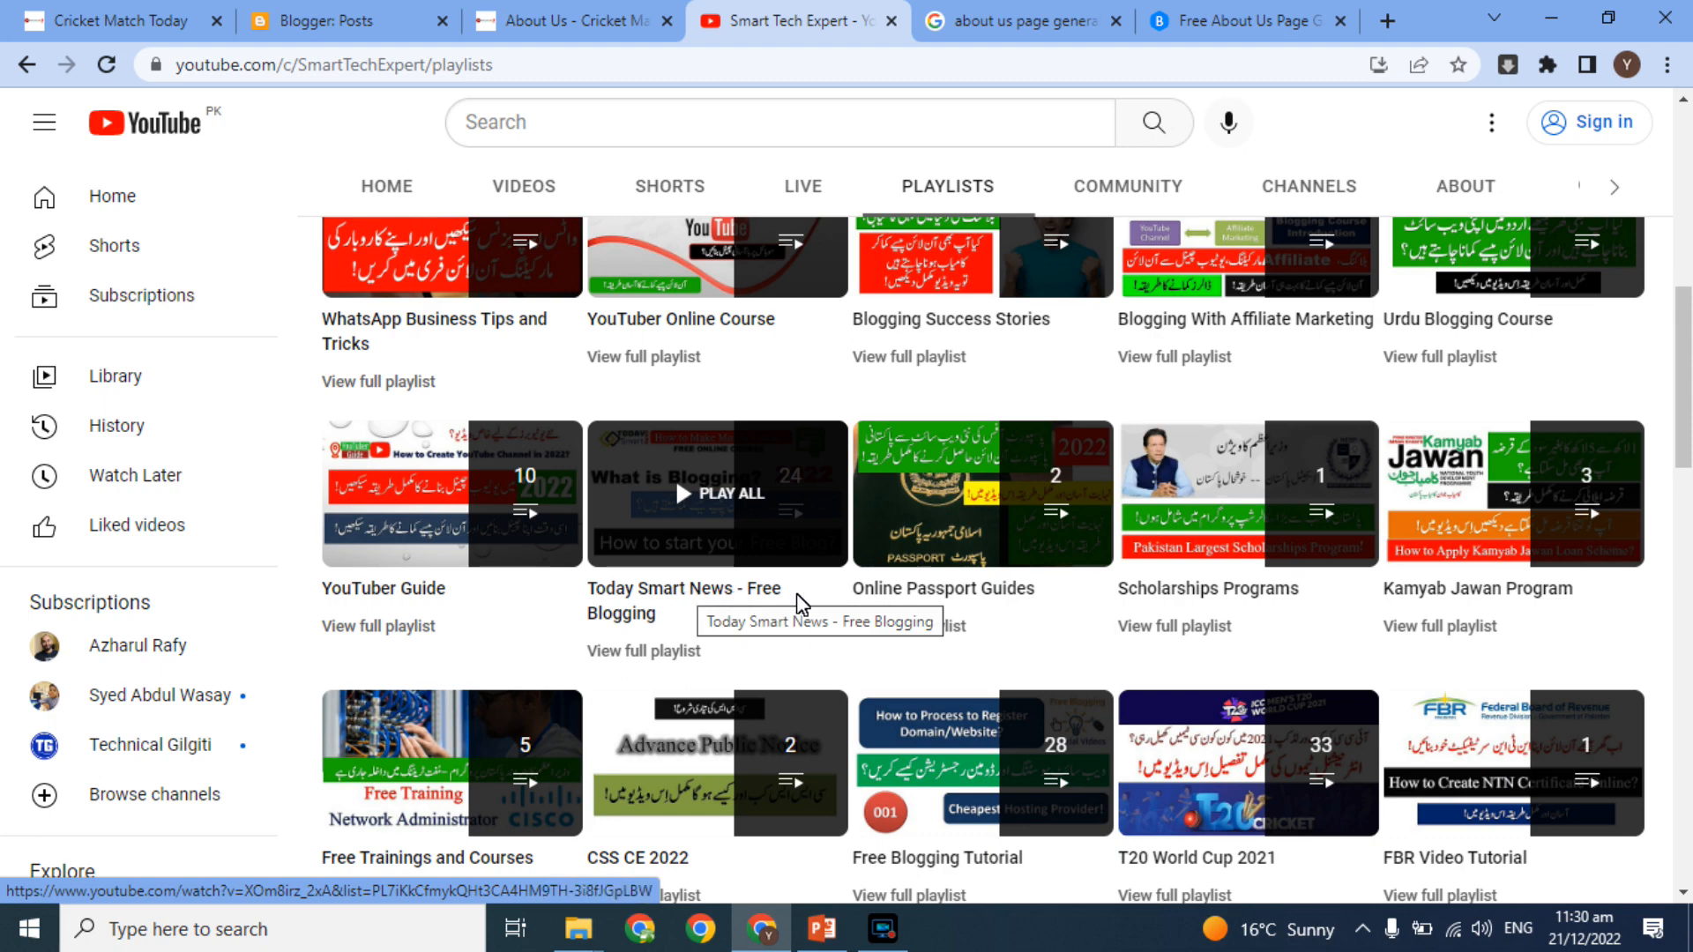
Step: Look through the channel's playlists, the Cricket Match Today home page and the blog's post list in Blogger
{"action": "left_click_drag", "start_coordinate": [1687, 449], "coordinate": [1663, 707]}
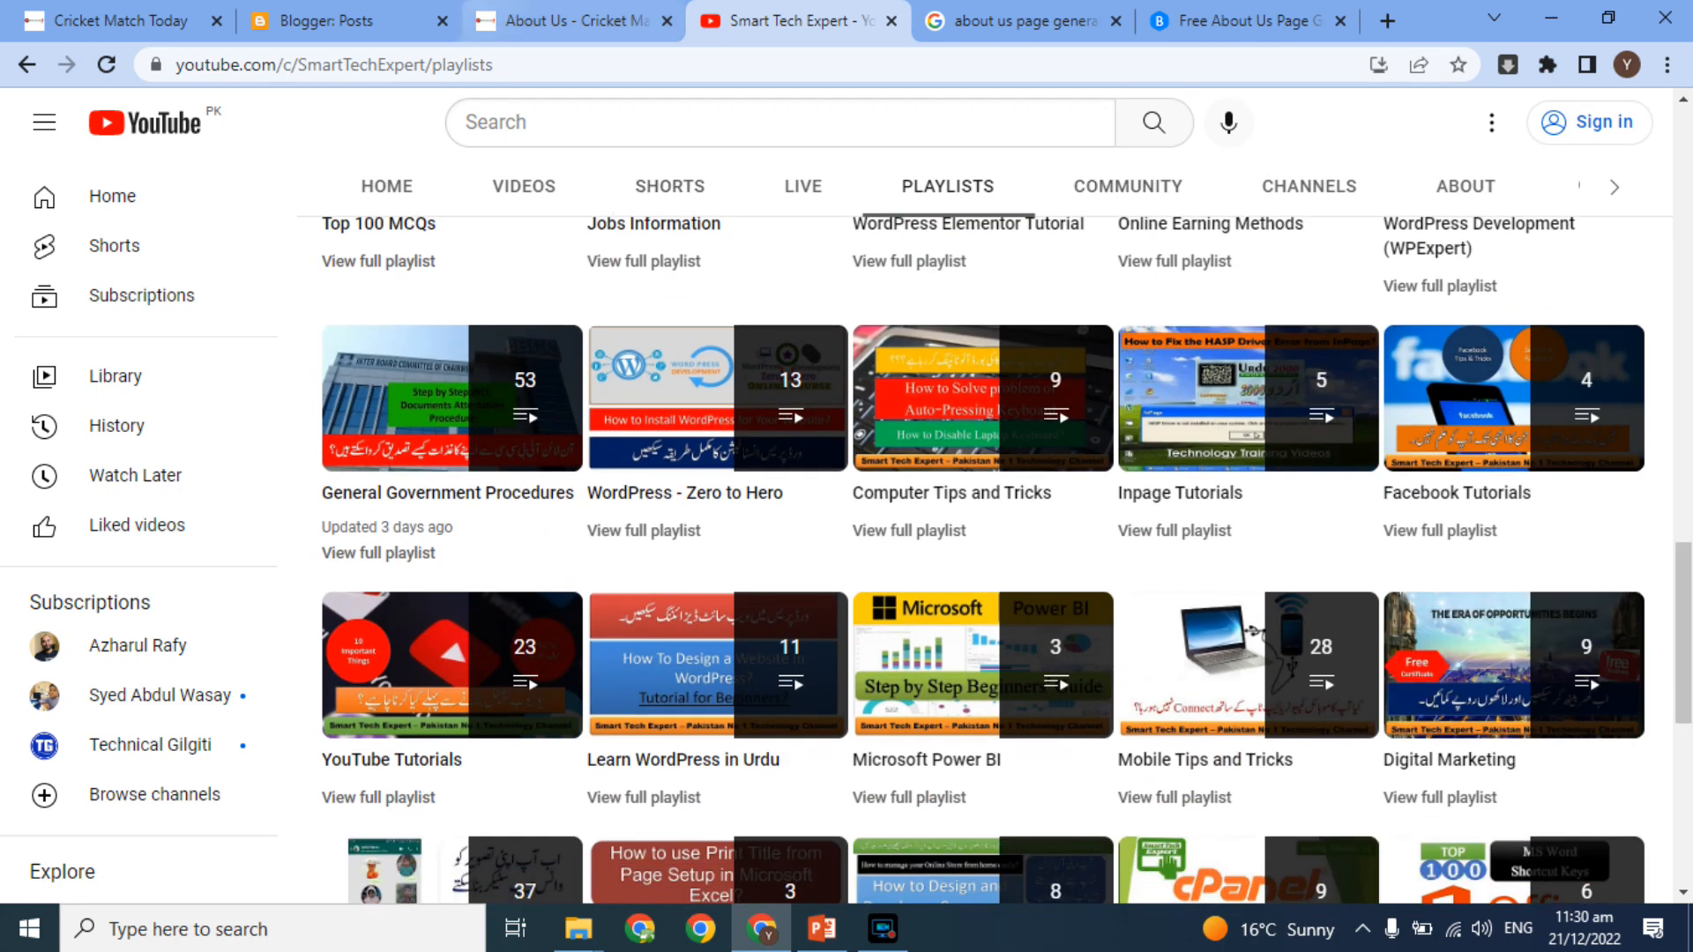
{"action": "left_click", "coordinate": [180, 18]}
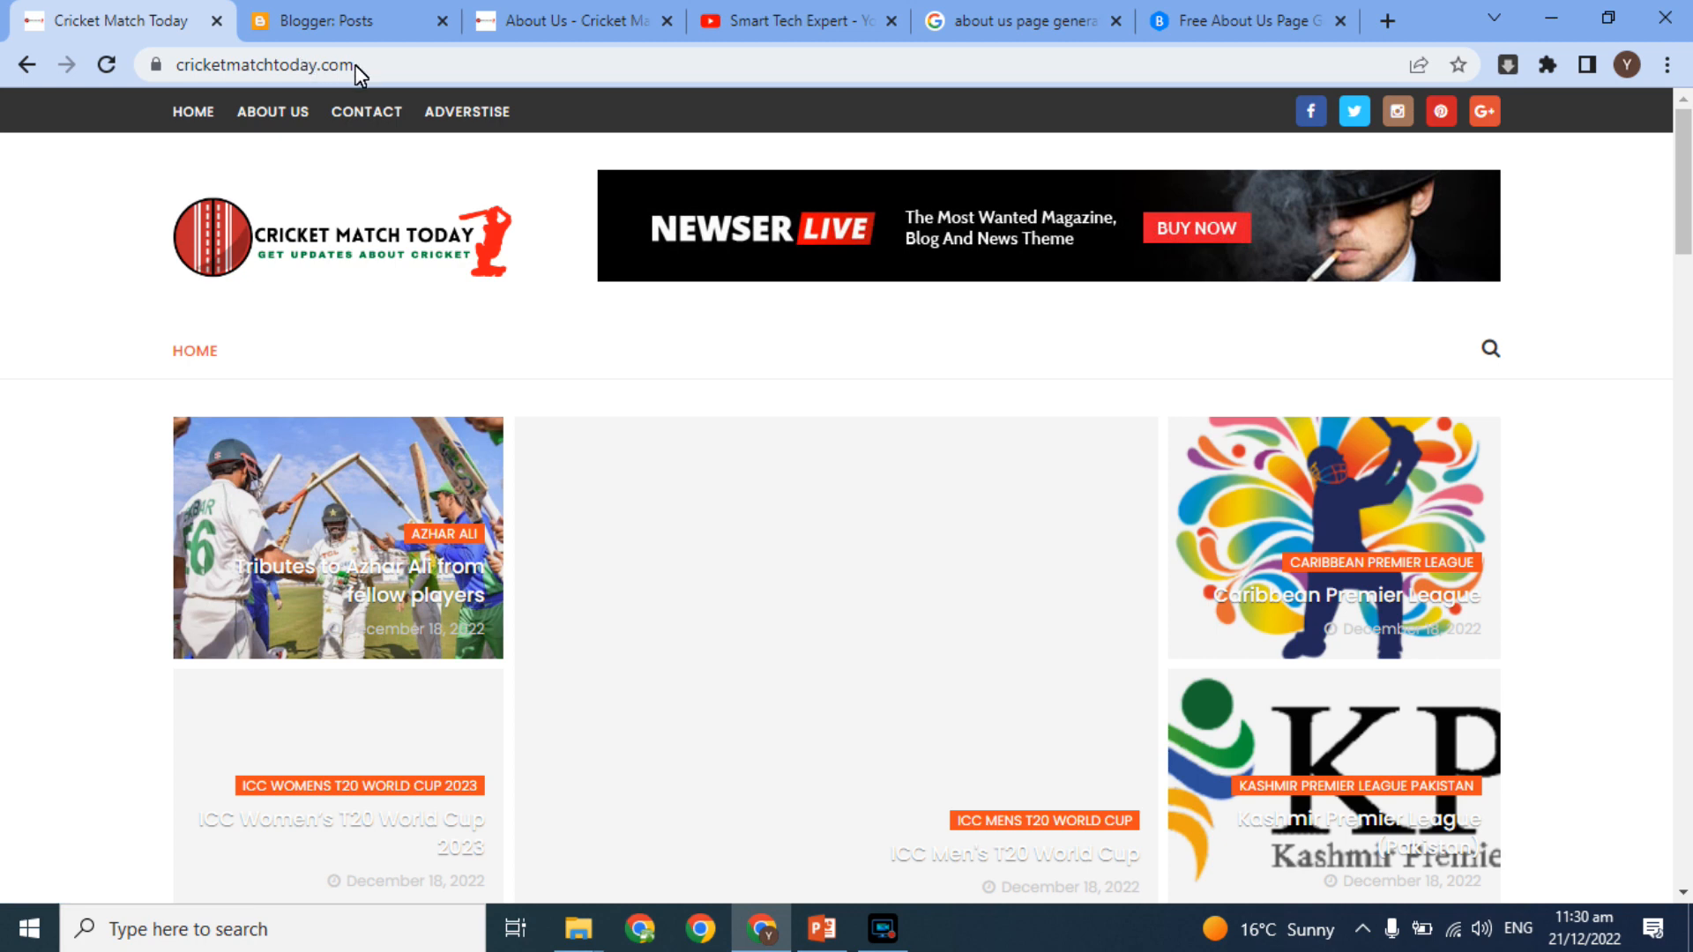
{"action": "left_click", "coordinate": [340, 14]}
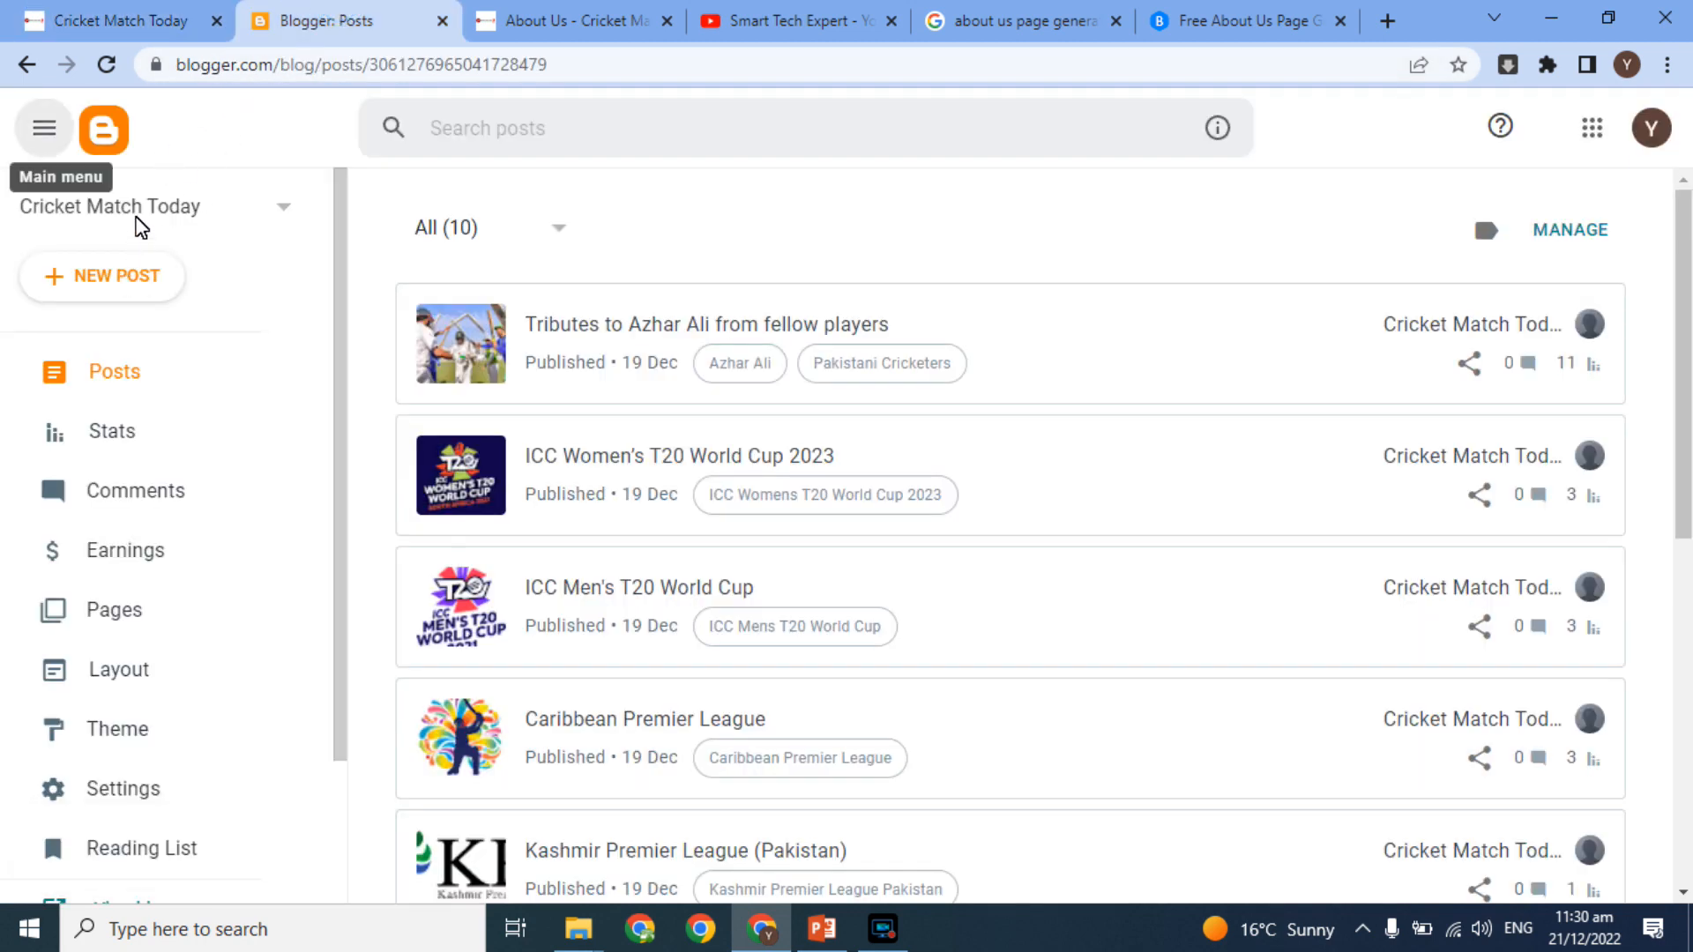
{"action": "left_click", "coordinate": [114, 13]}
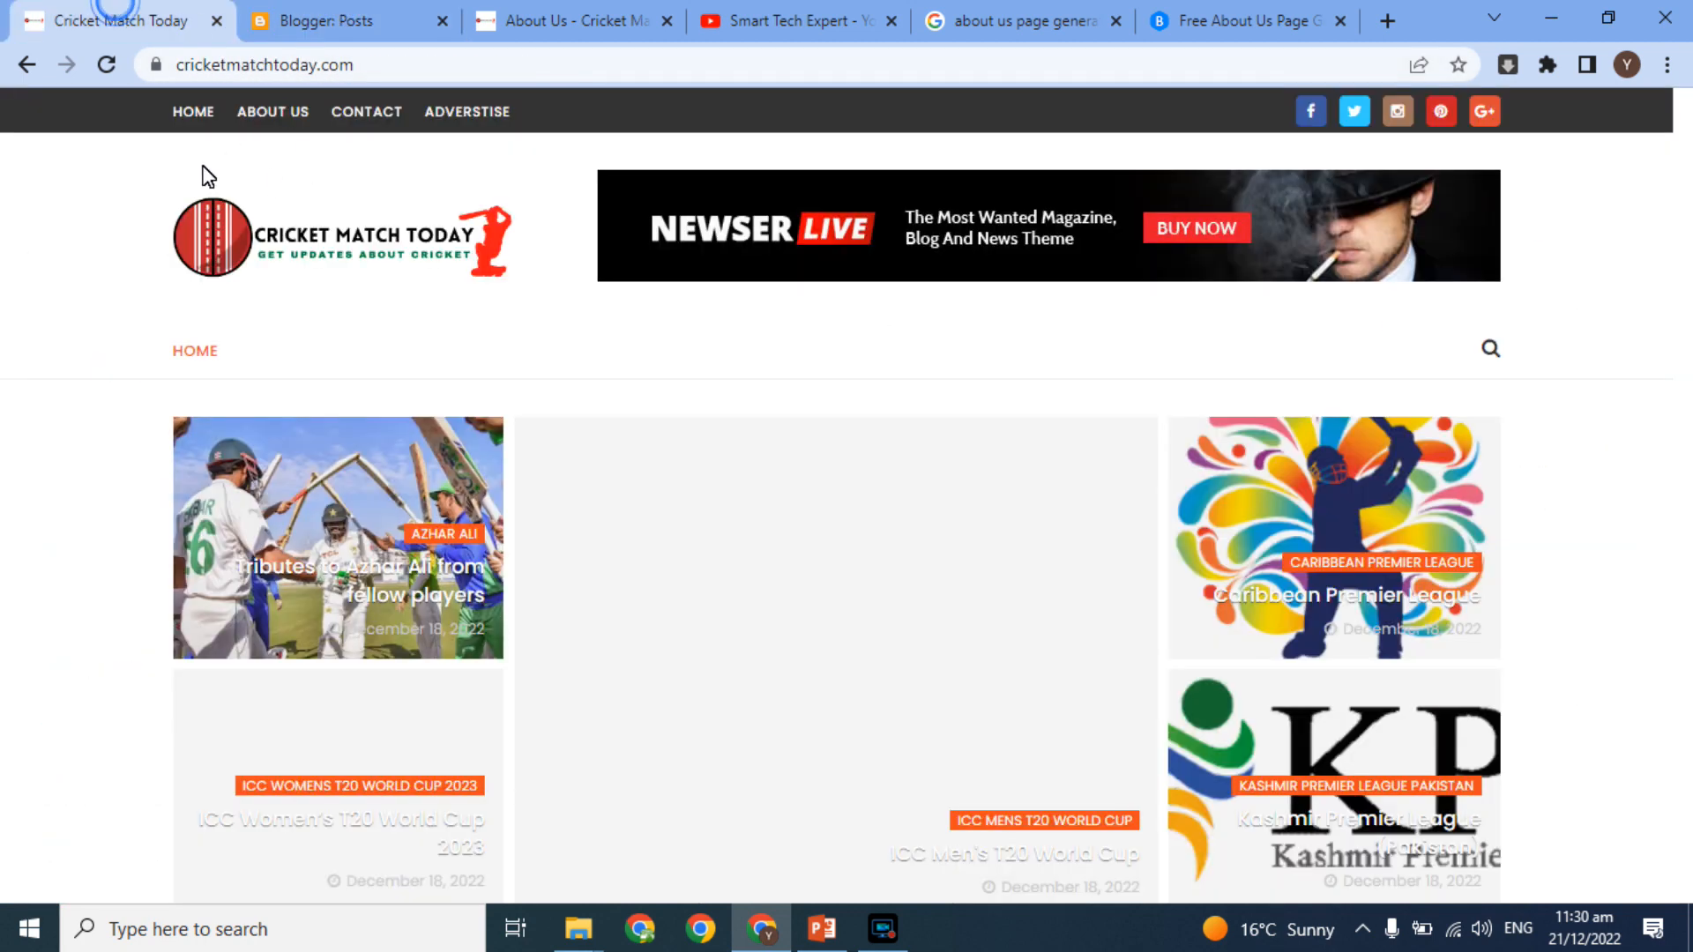
{"action": "left_click", "coordinate": [338, 75]}
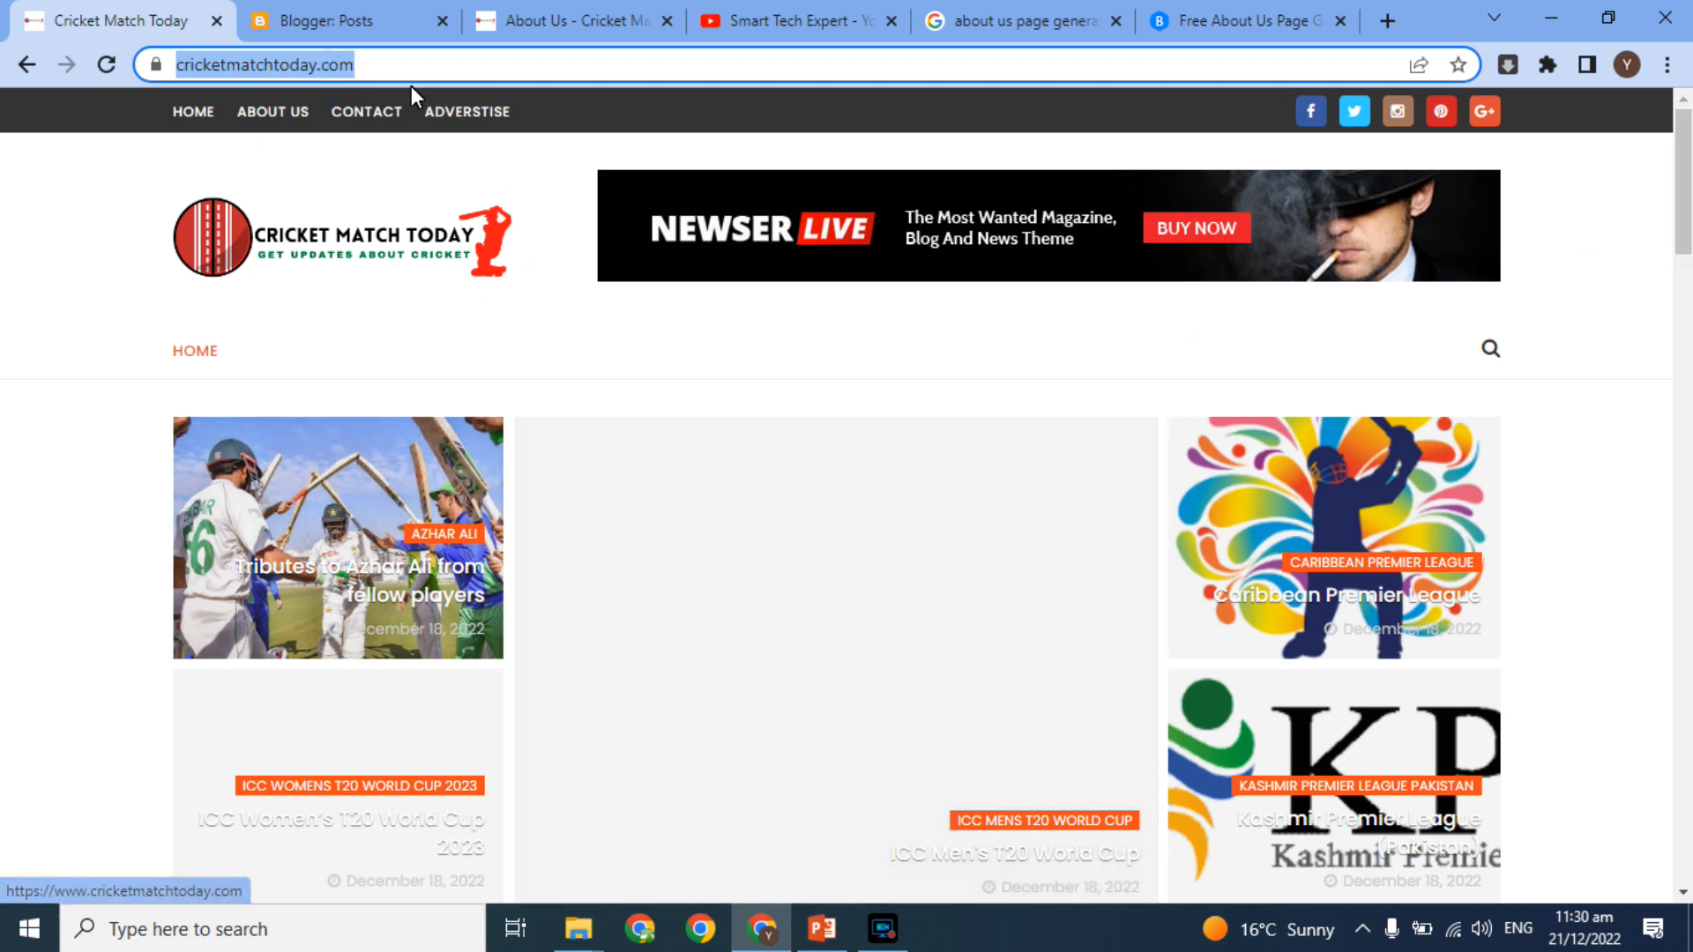
{"action": "left_click", "coordinate": [353, 20]}
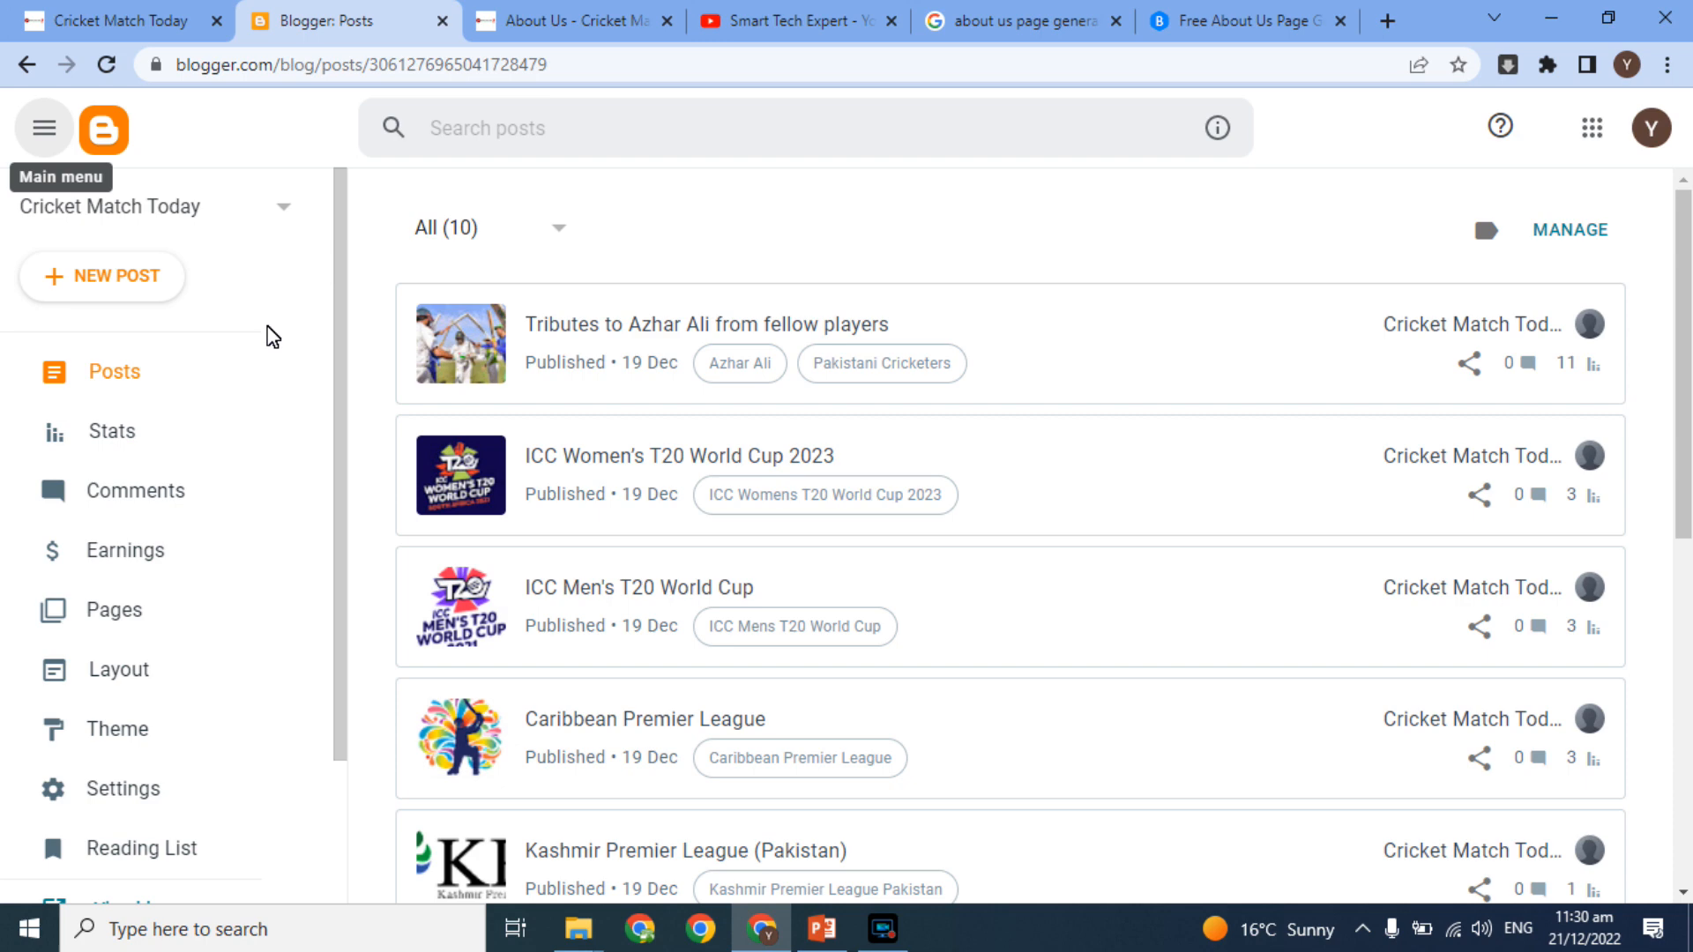
{"action": "left_click", "coordinate": [123, 20]}
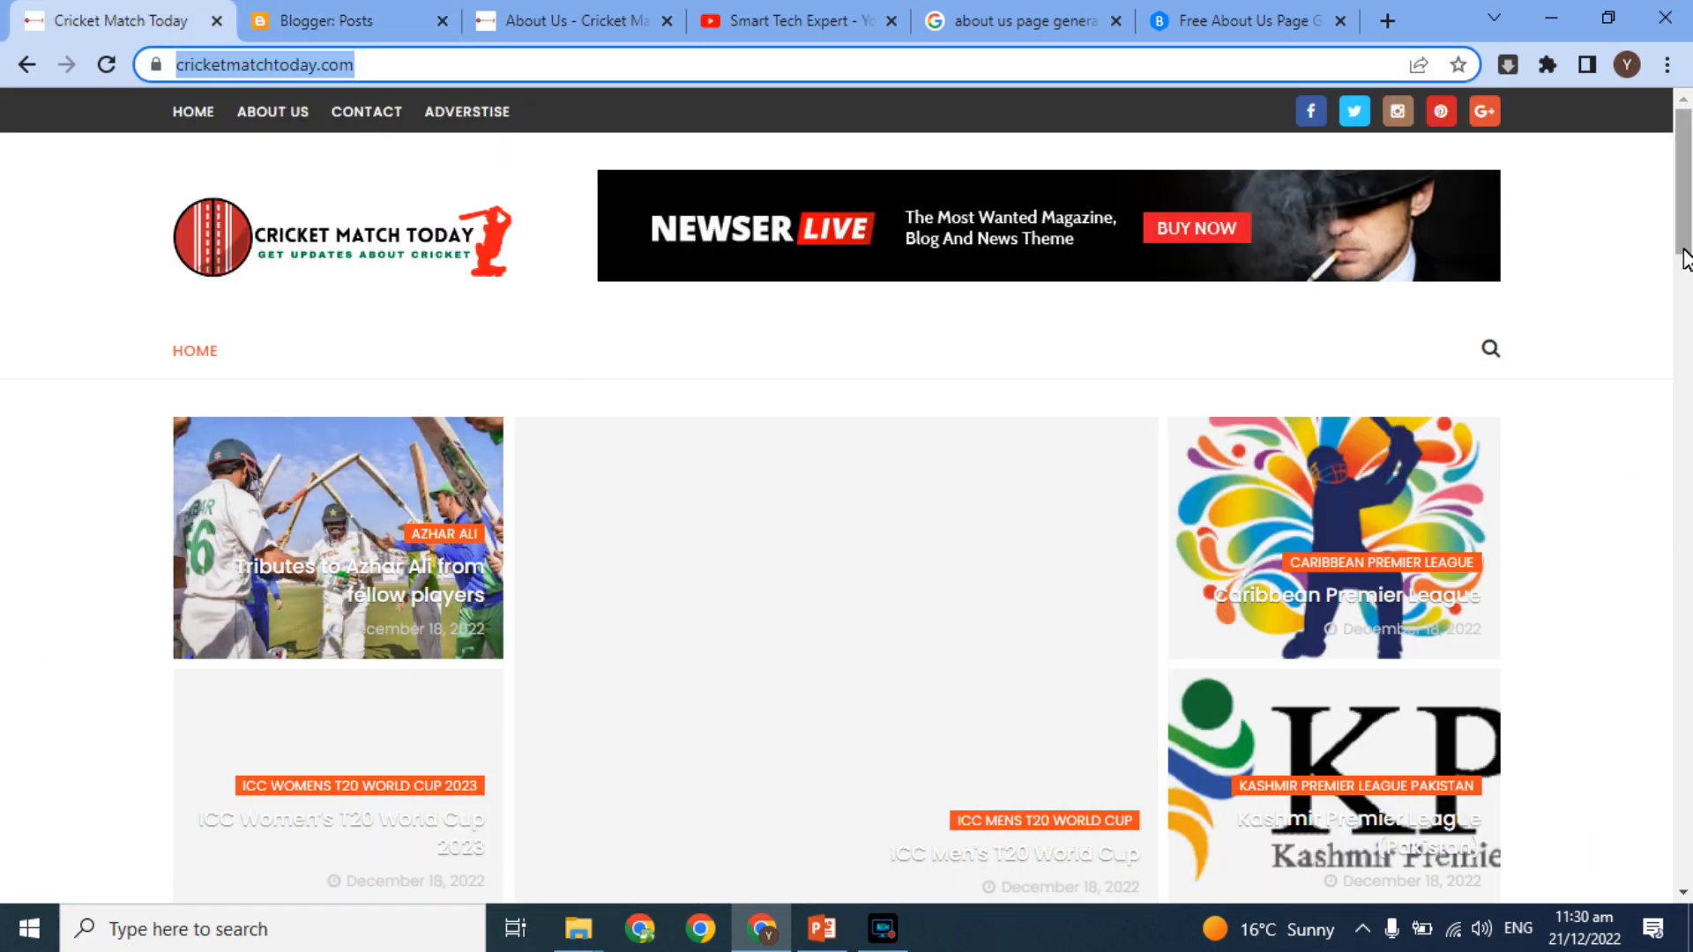
{"action": "scroll", "coordinate": [1683, 255], "scroll_direction": "down", "scroll_amount": 5}
Step: Add a Contact form gadget to the Sidebar Right A section of the blog's Blogger layout and save the layout
{"action": "left_click", "coordinate": [397, 16]}
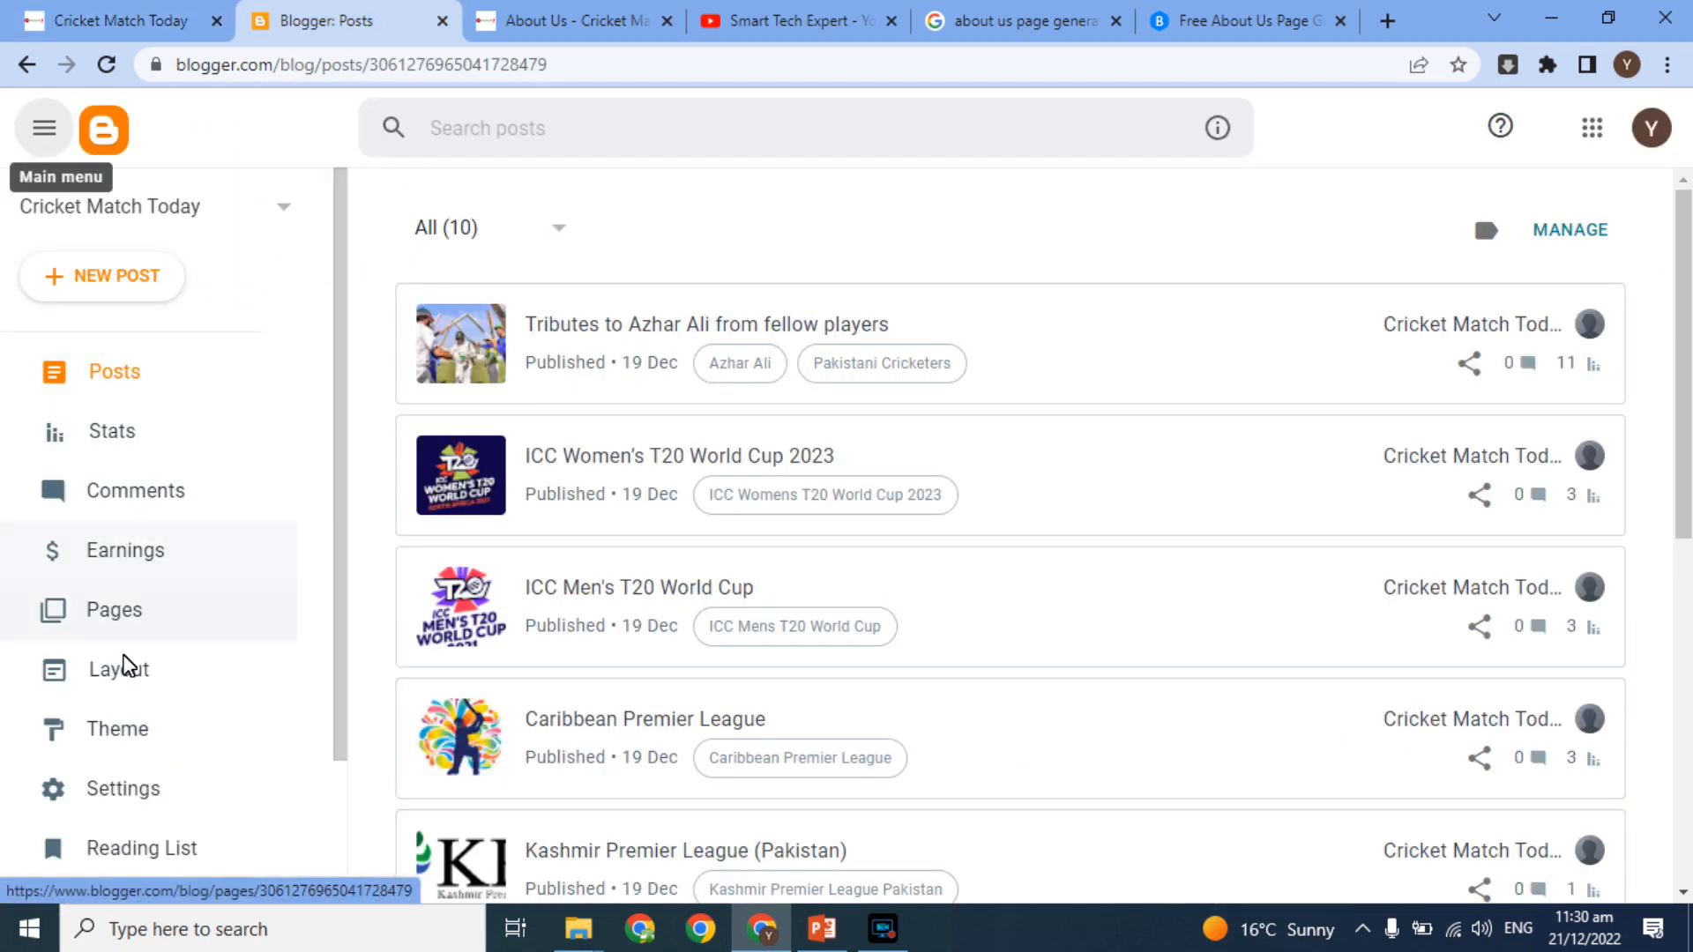
{"action": "left_click", "coordinate": [94, 679]}
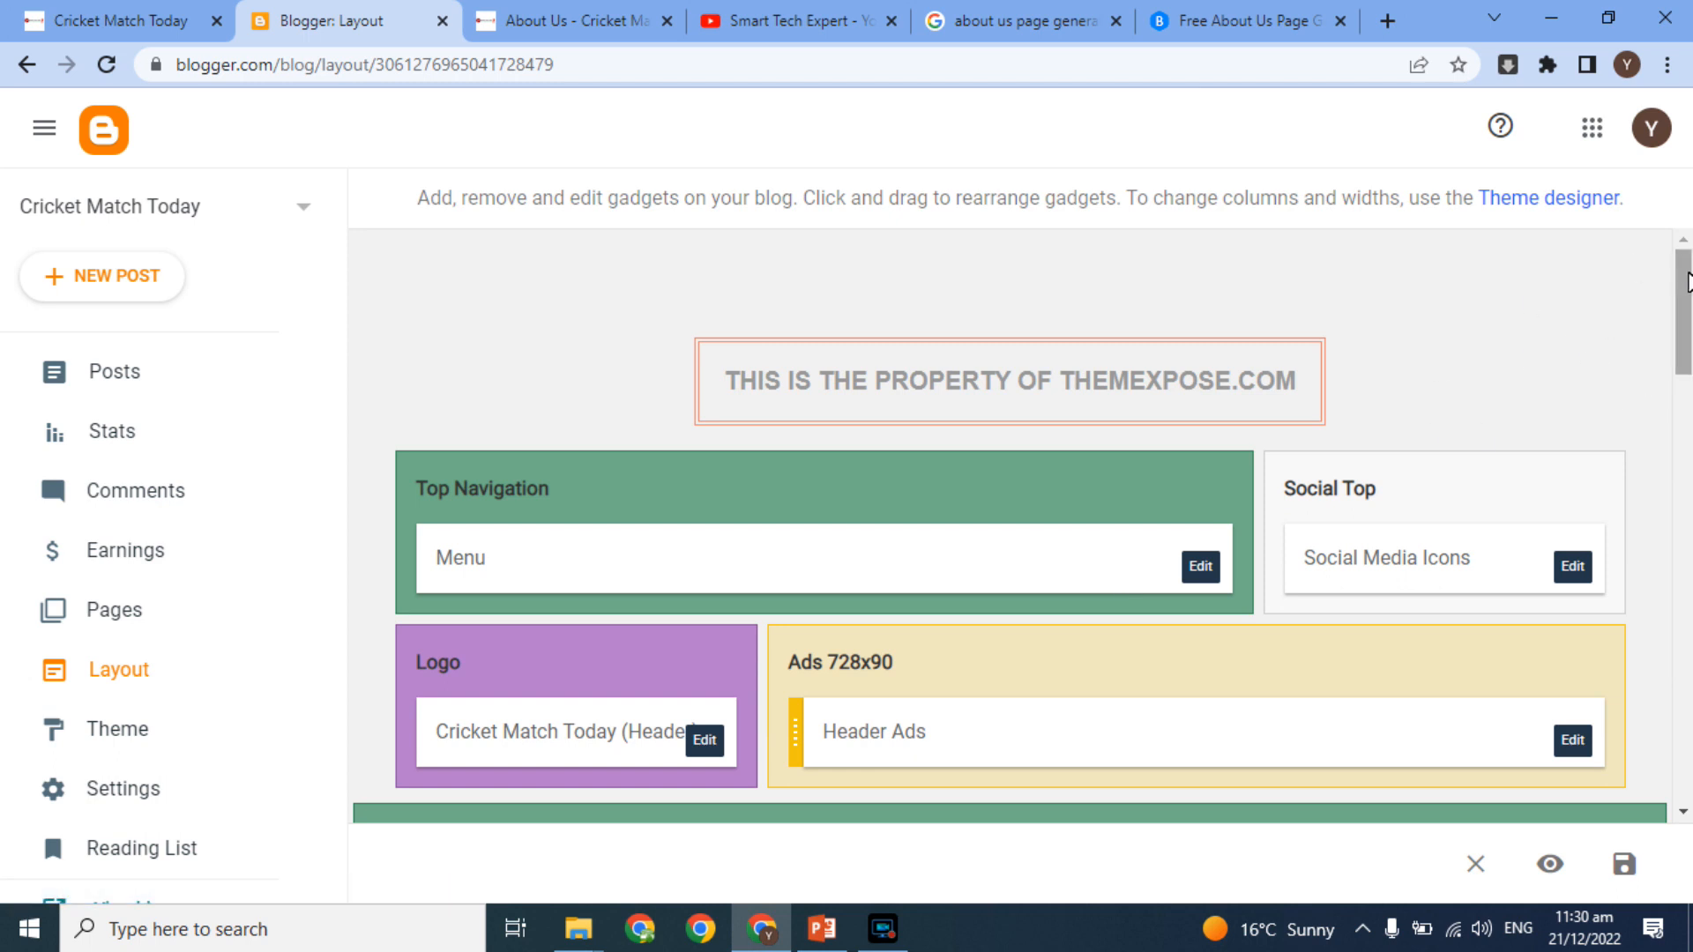
{"action": "left_click_drag", "start_coordinate": [1688, 282], "coordinate": [1688, 450]}
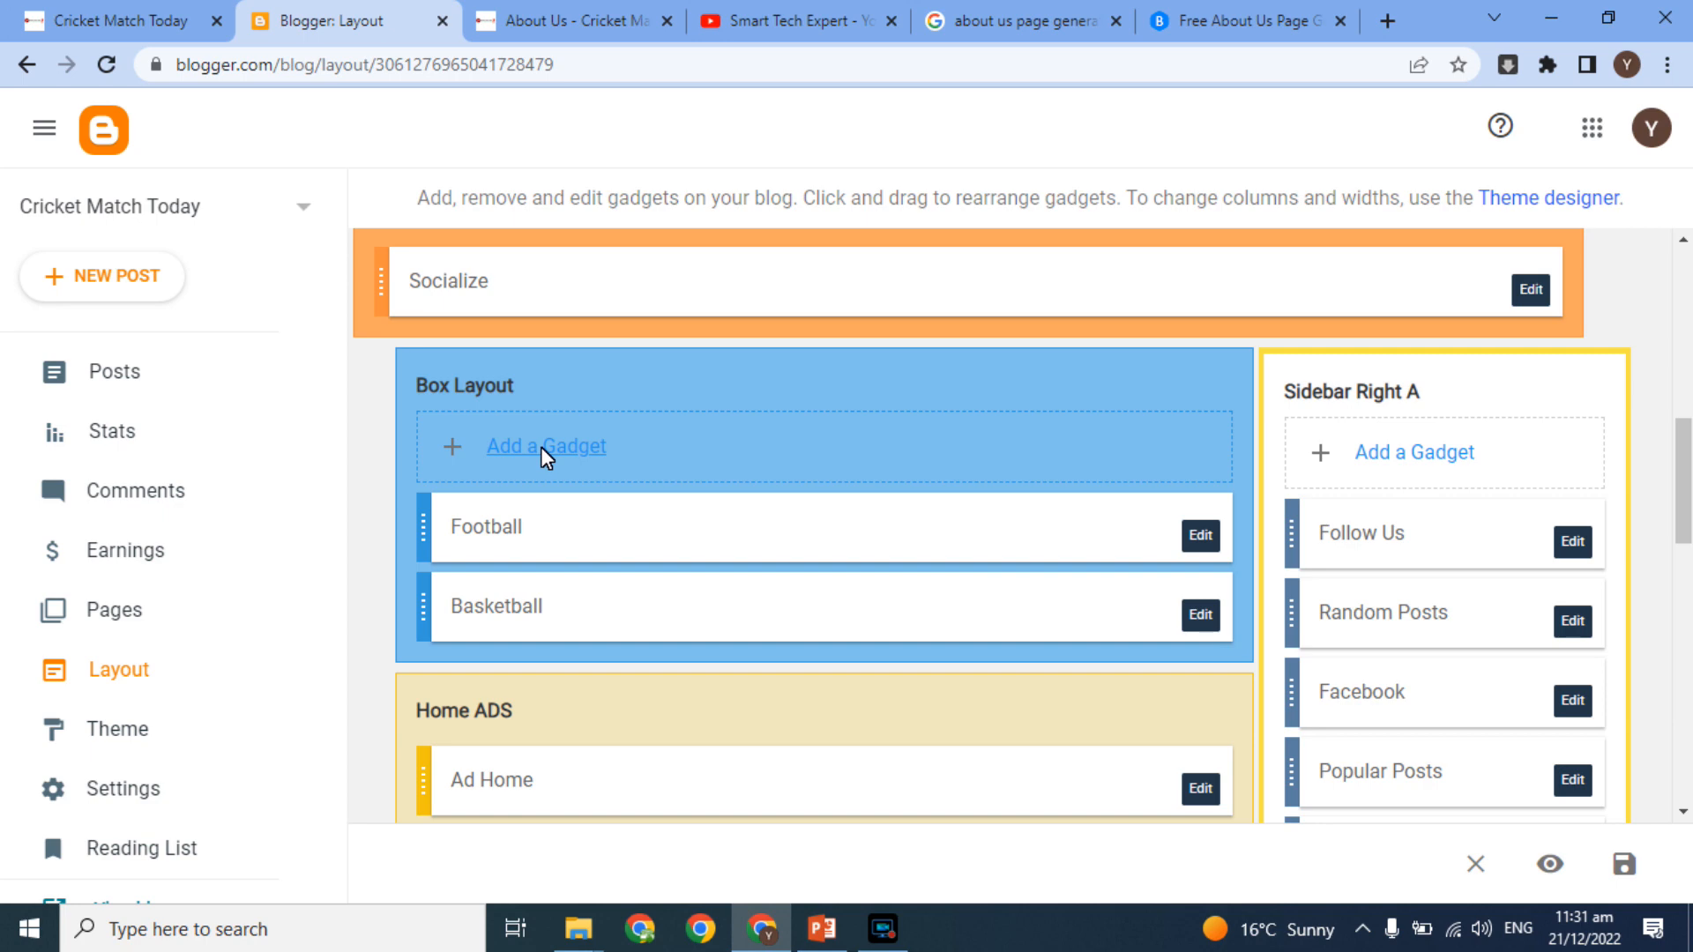
{"action": "left_click", "coordinate": [1413, 455]}
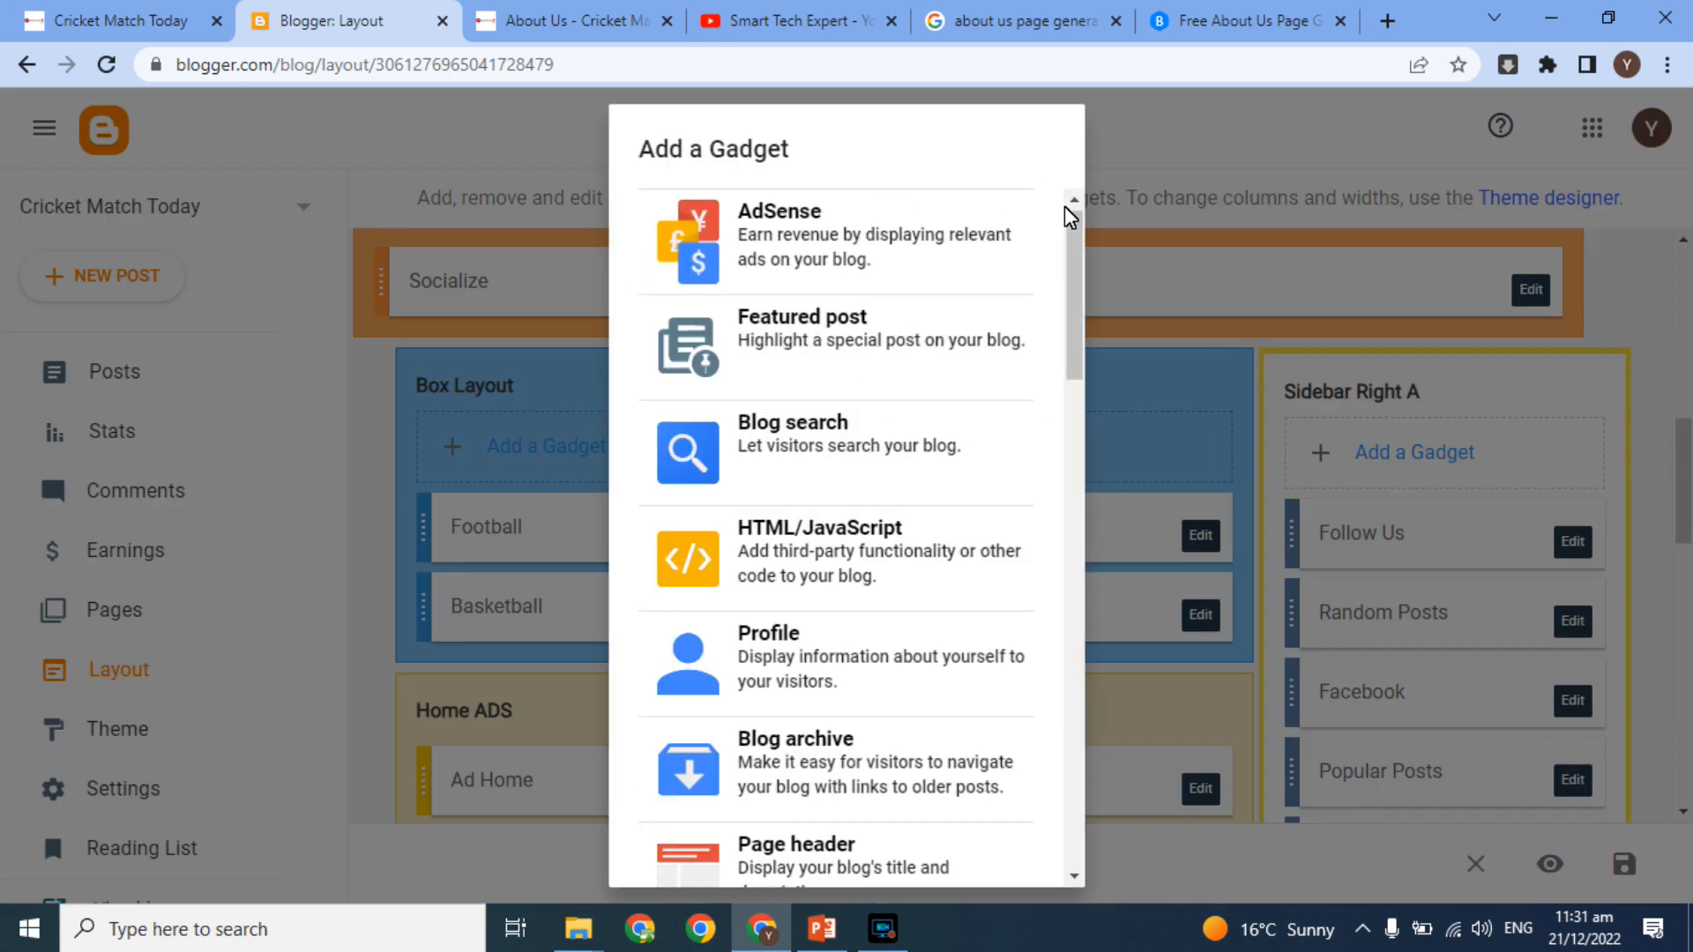
{"action": "left_click_drag", "start_coordinate": [1079, 234], "coordinate": [1081, 668]}
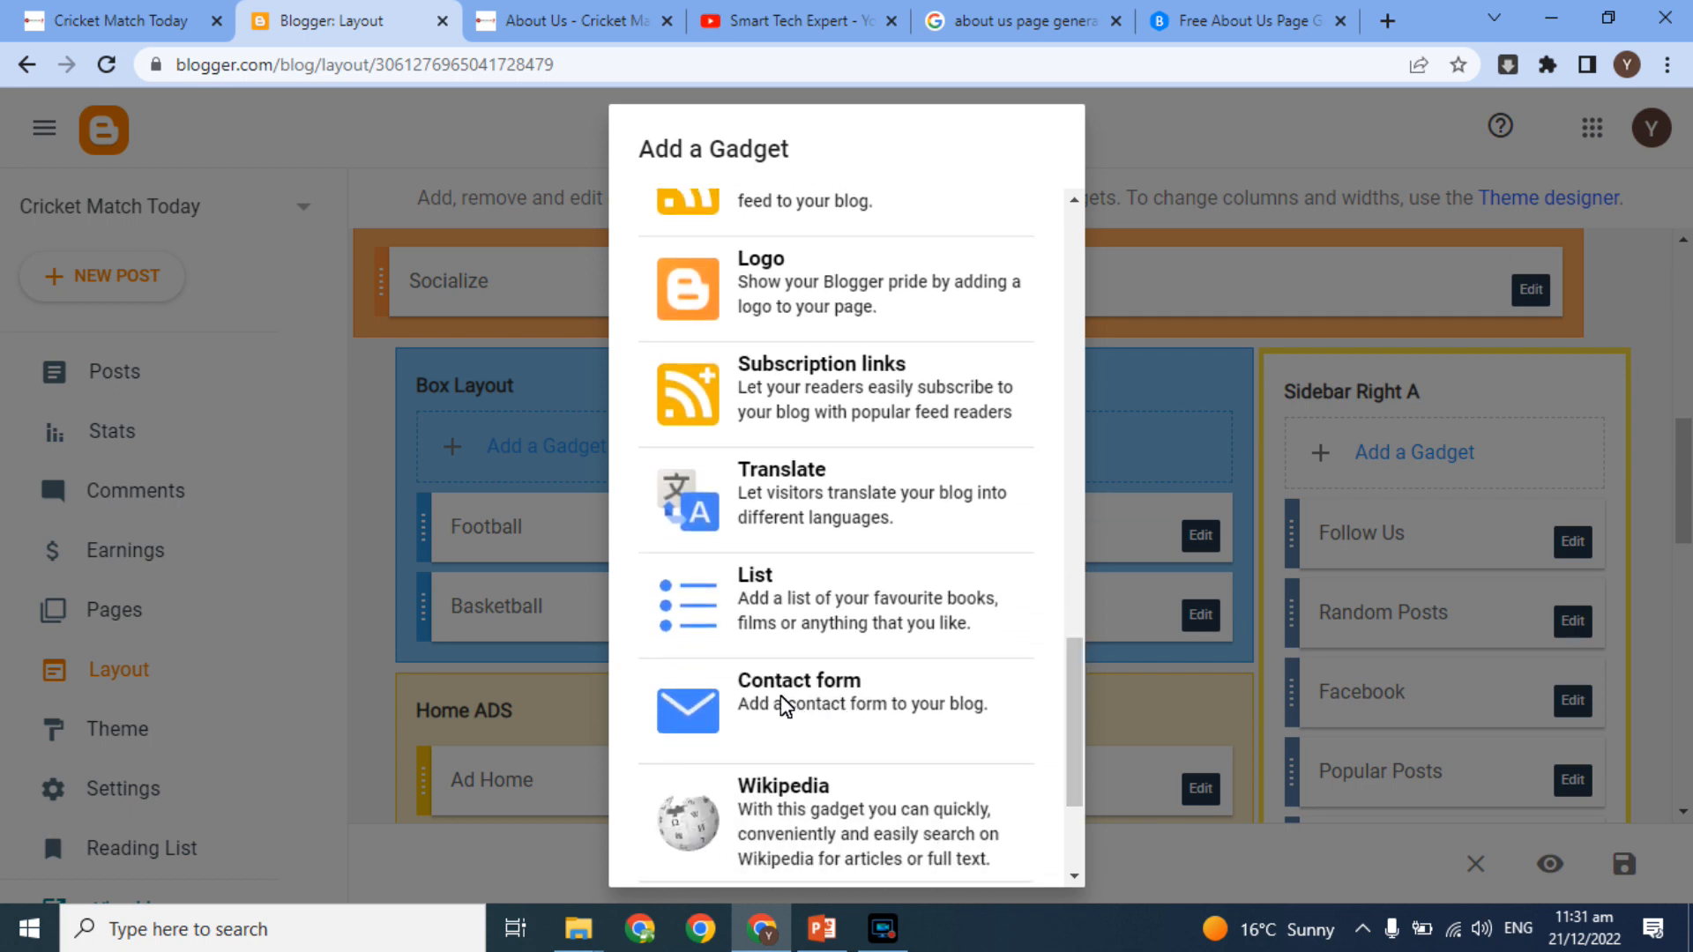
{"action": "left_click", "coordinate": [867, 705]}
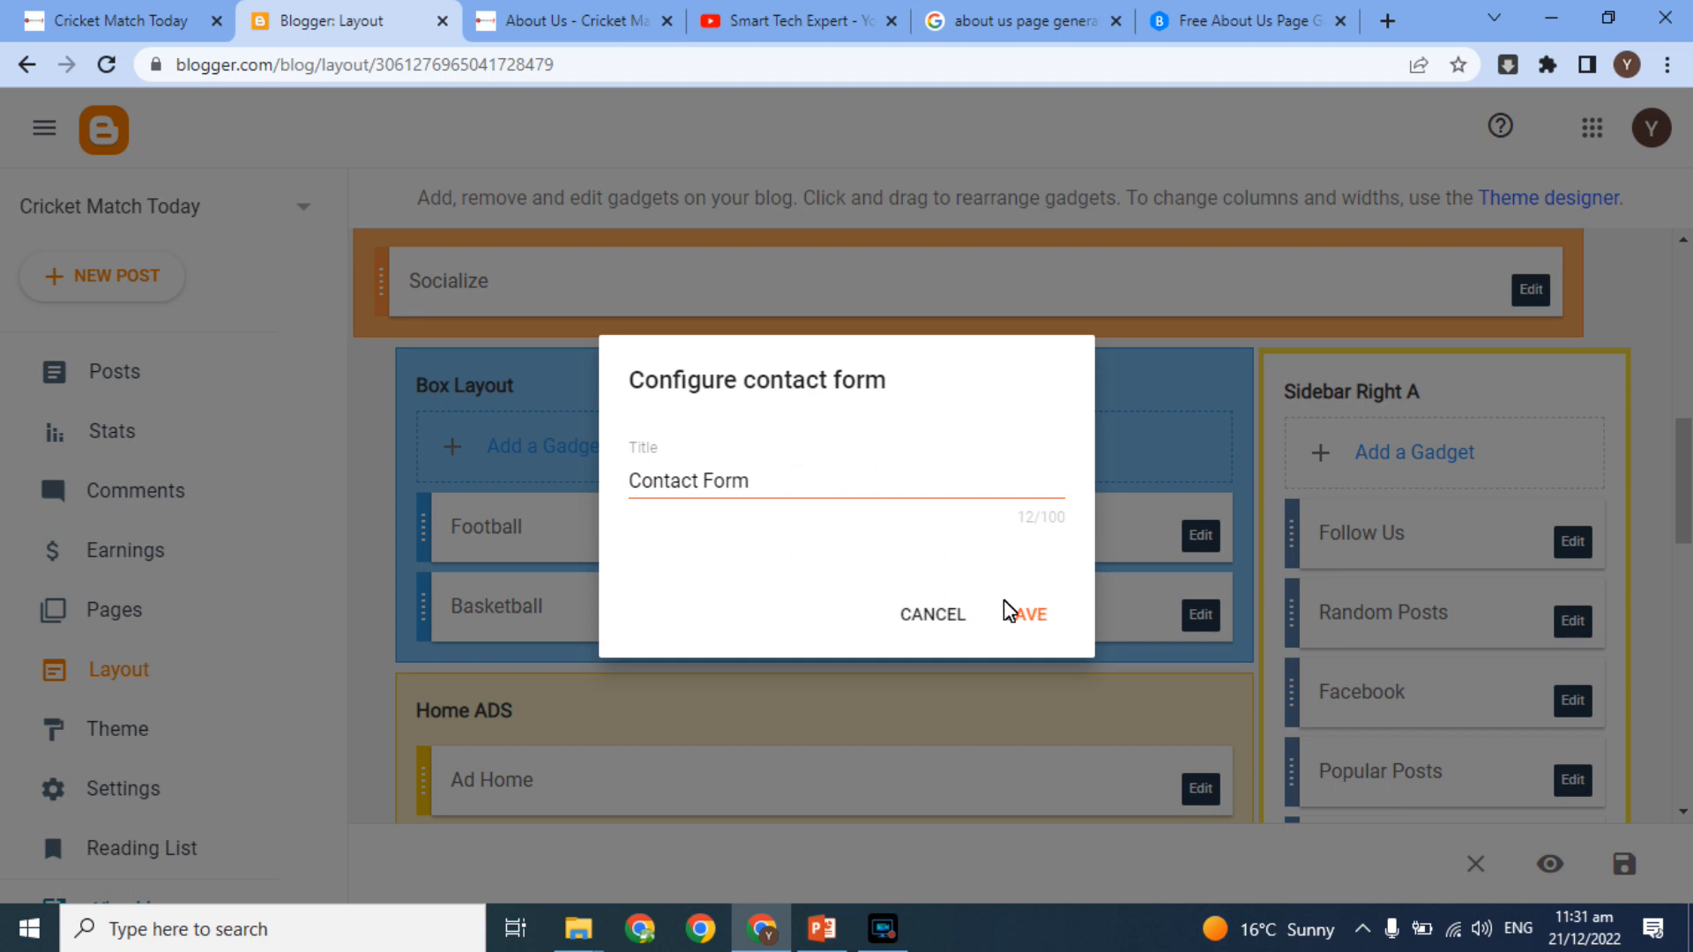
{"action": "left_click", "coordinate": [1024, 617]}
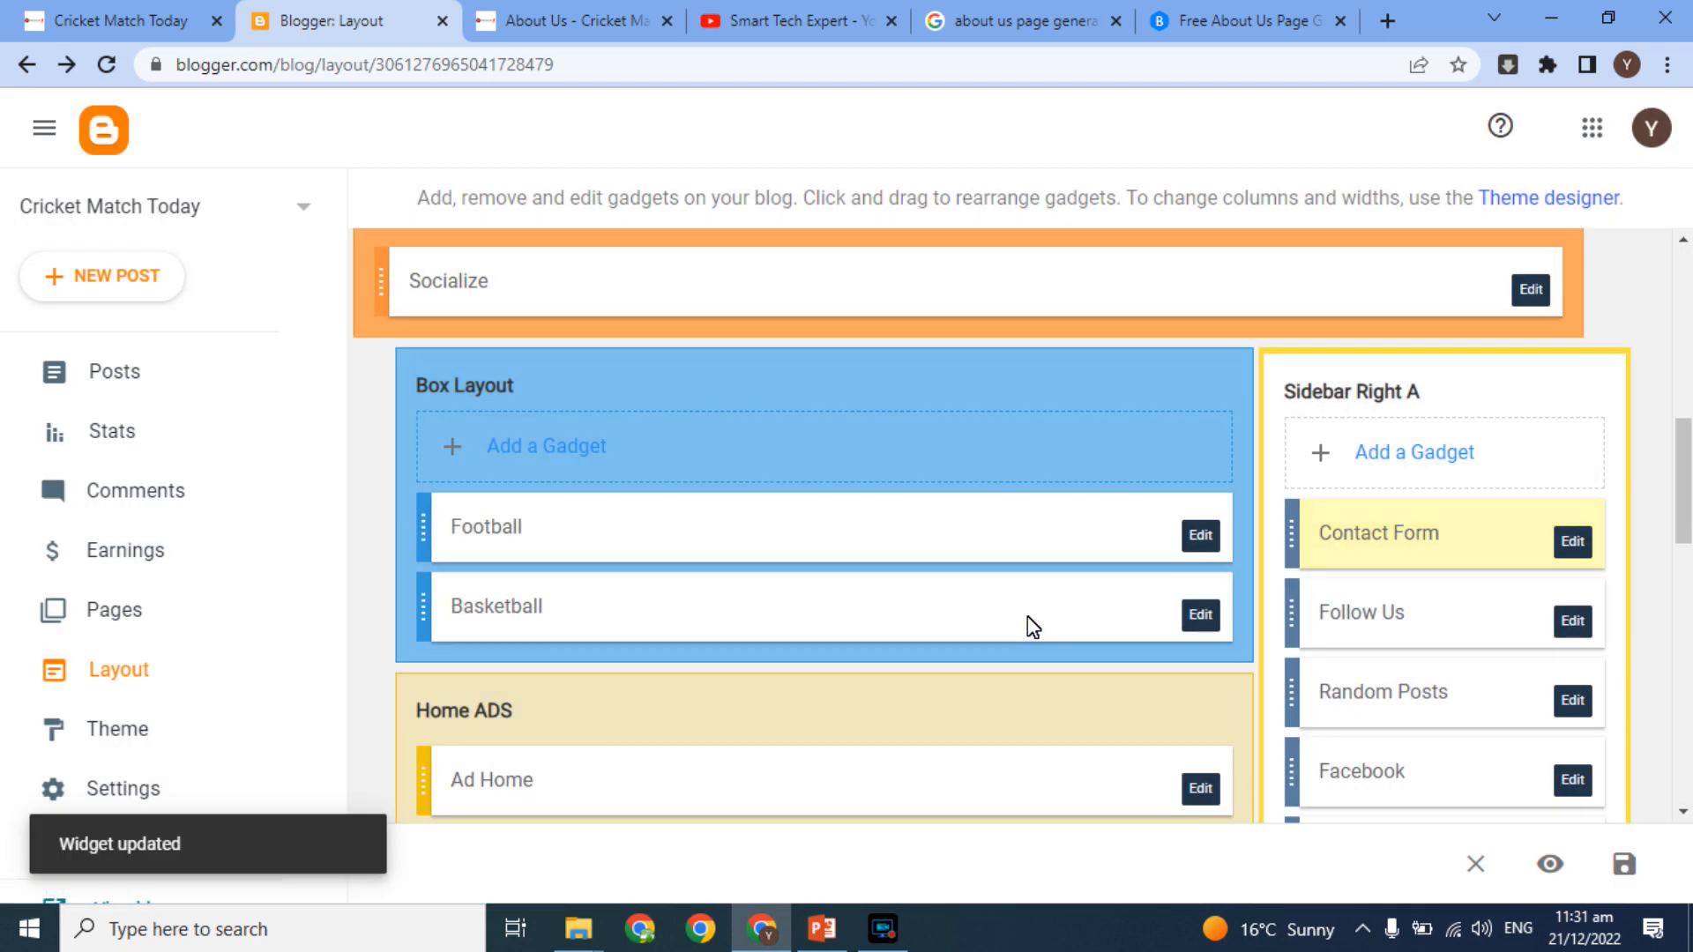
{"action": "left_click_drag", "start_coordinate": [1681, 435], "coordinate": [1686, 529]}
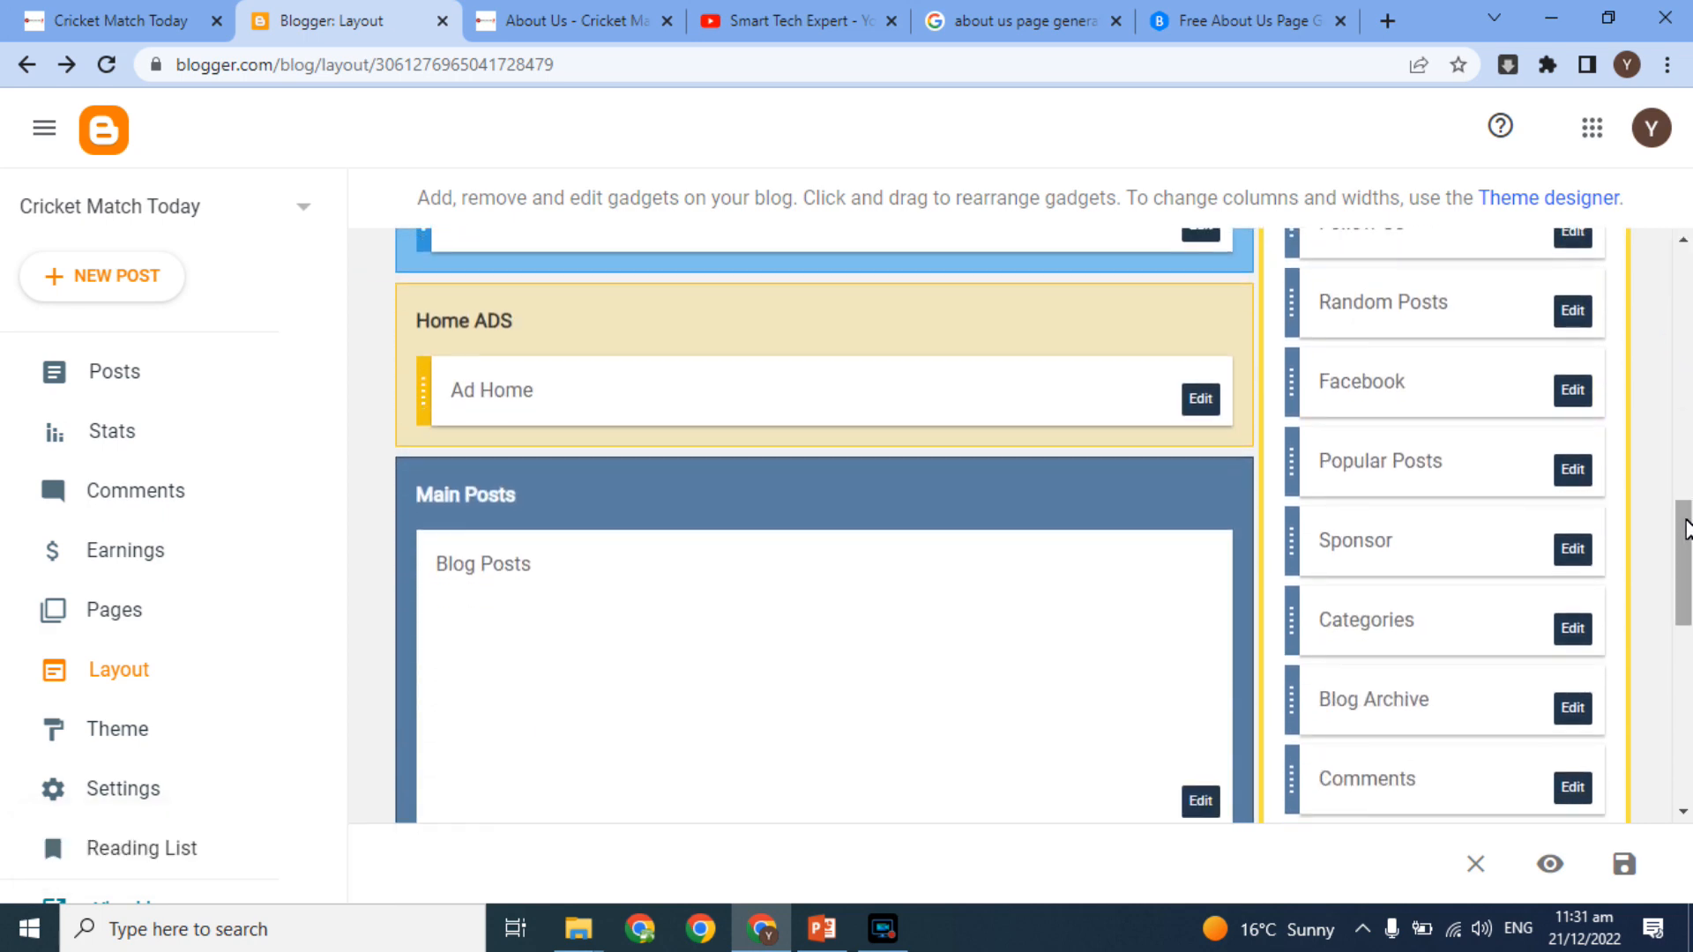
{"action": "left_click", "coordinate": [1623, 865]}
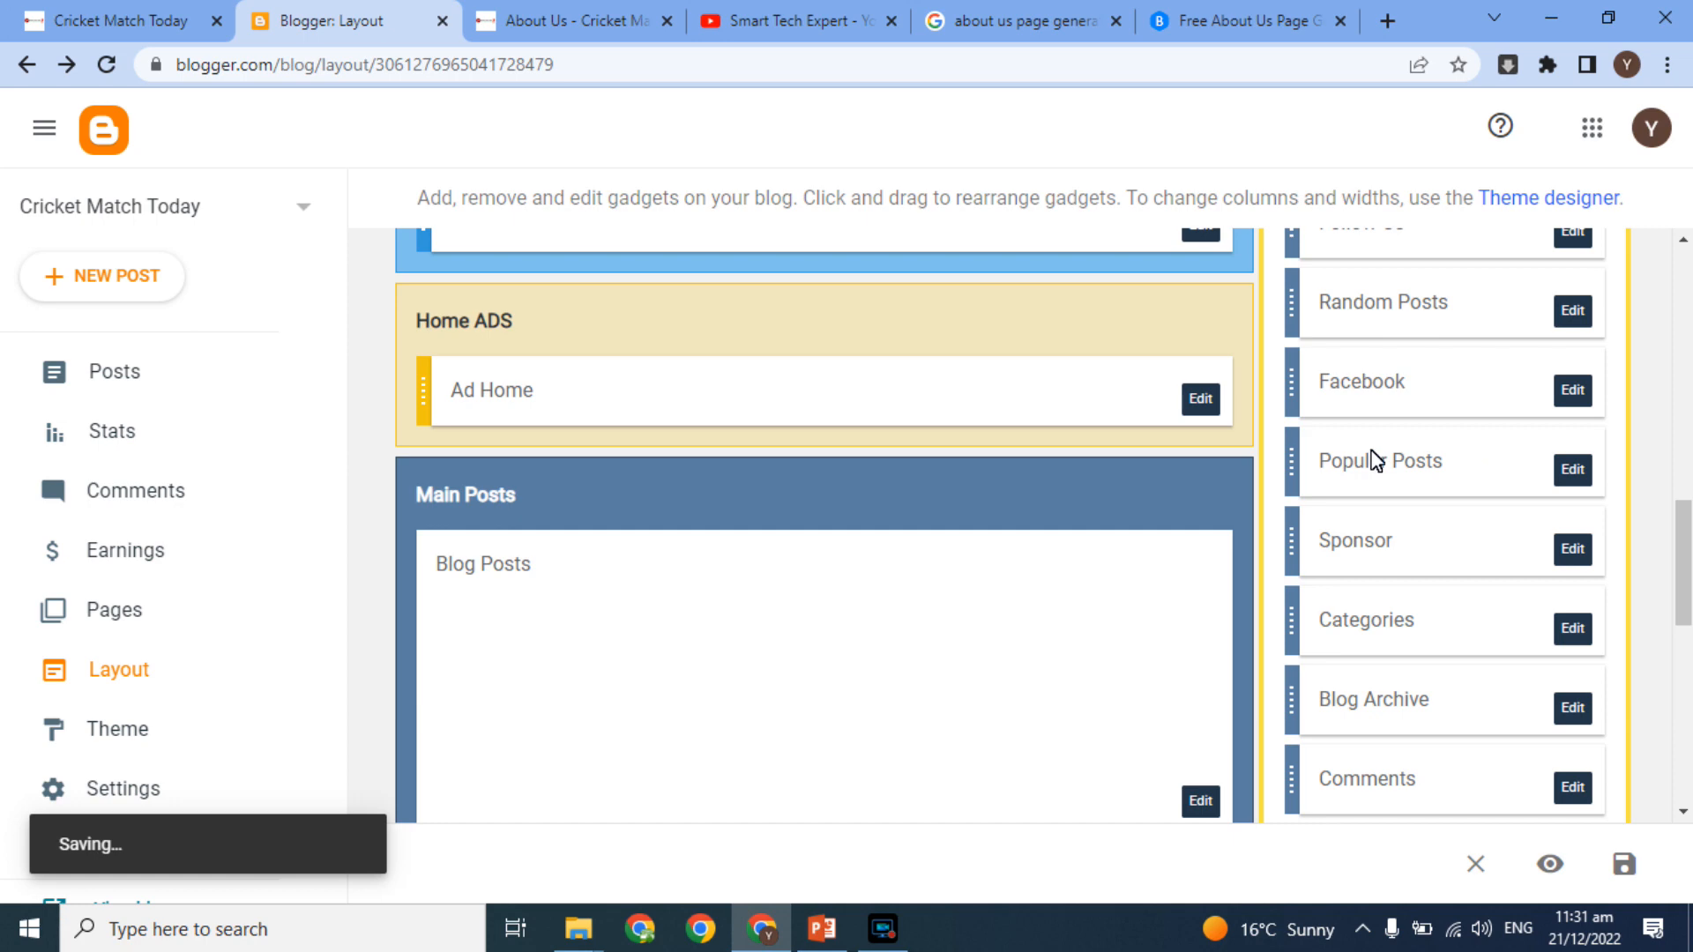
Step: Reload the Cricket Match Today home page and view the contact form in its sidebar
{"action": "left_click", "coordinate": [118, 19]}
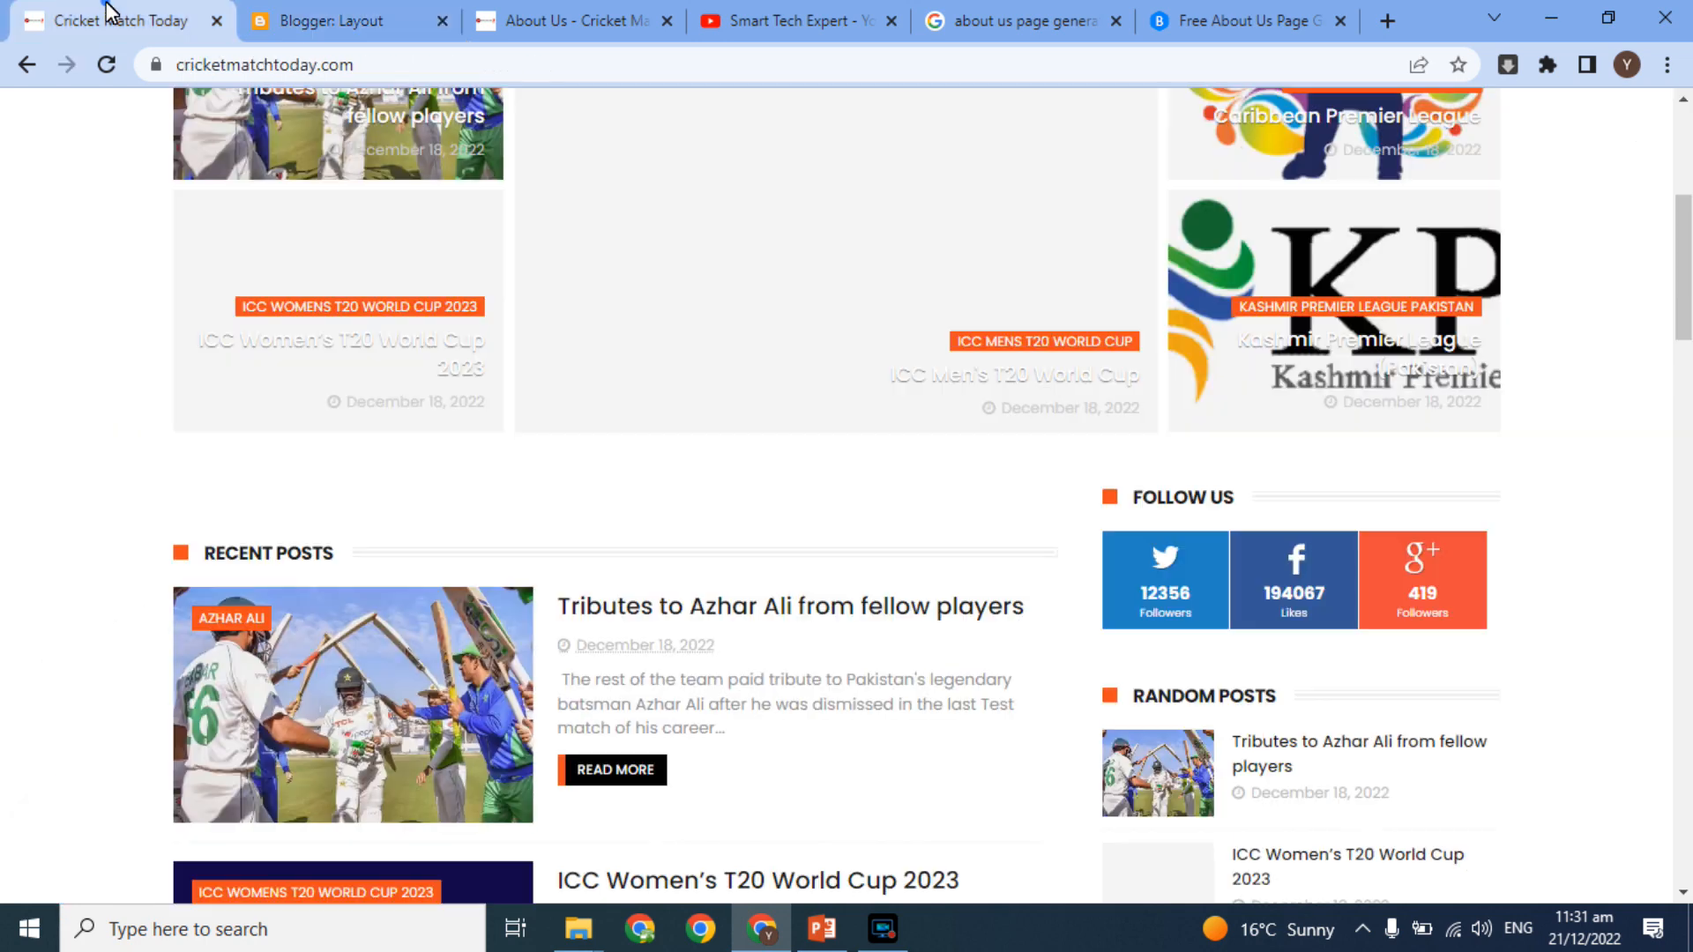
{"action": "left_click", "coordinate": [106, 64]}
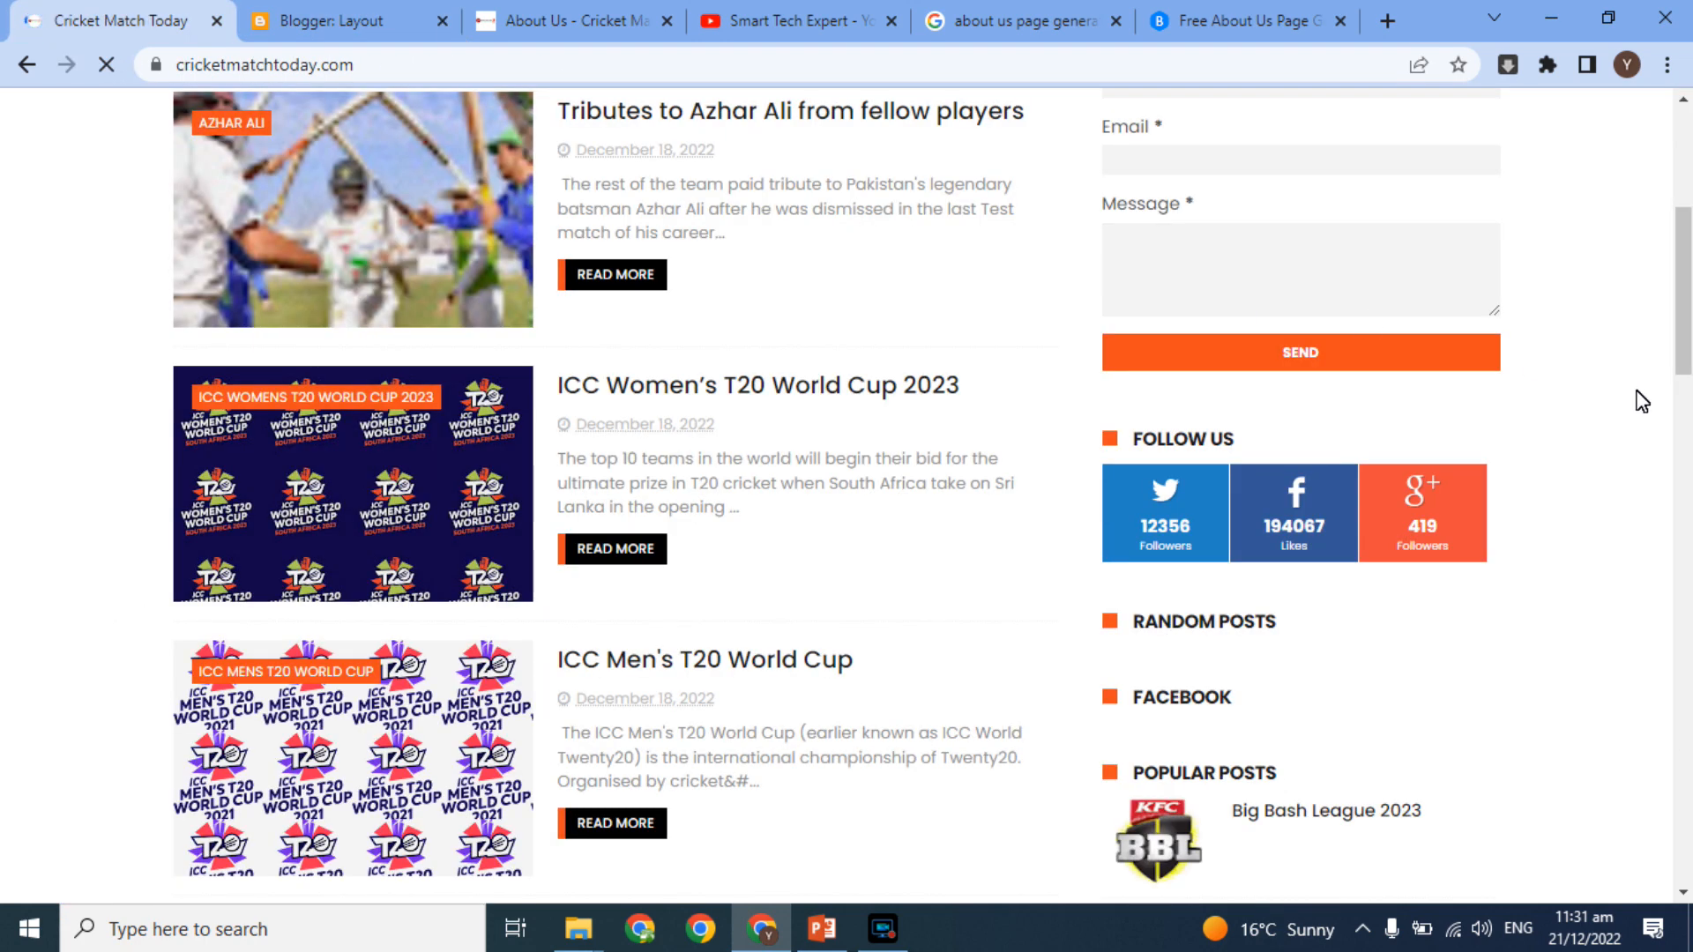
{"action": "left_click_drag", "start_coordinate": [1687, 377], "coordinate": [1682, 343]}
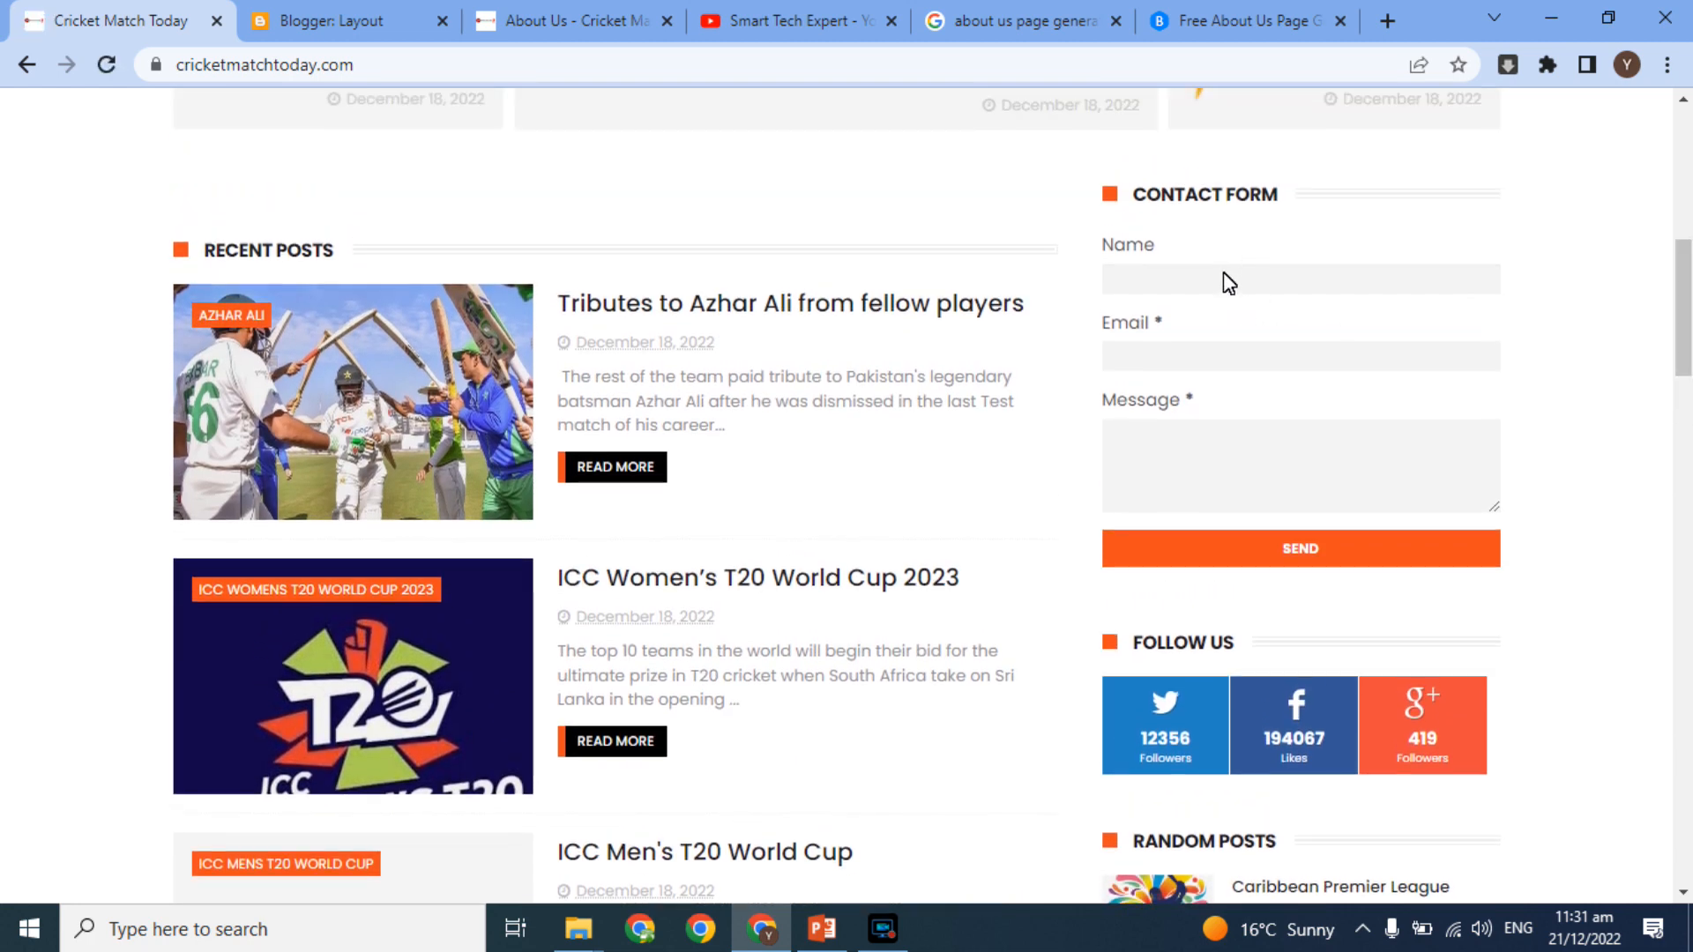
Step: Fill in the contact form with a sender name, an e-mail address and the message "a very good website", and send it
{"action": "left_click", "coordinate": [1224, 276]}
{"action": "type", "text": "ahmed"}
{"action": "key", "text": "Tab"}
{"action": "type", "text": "w"}
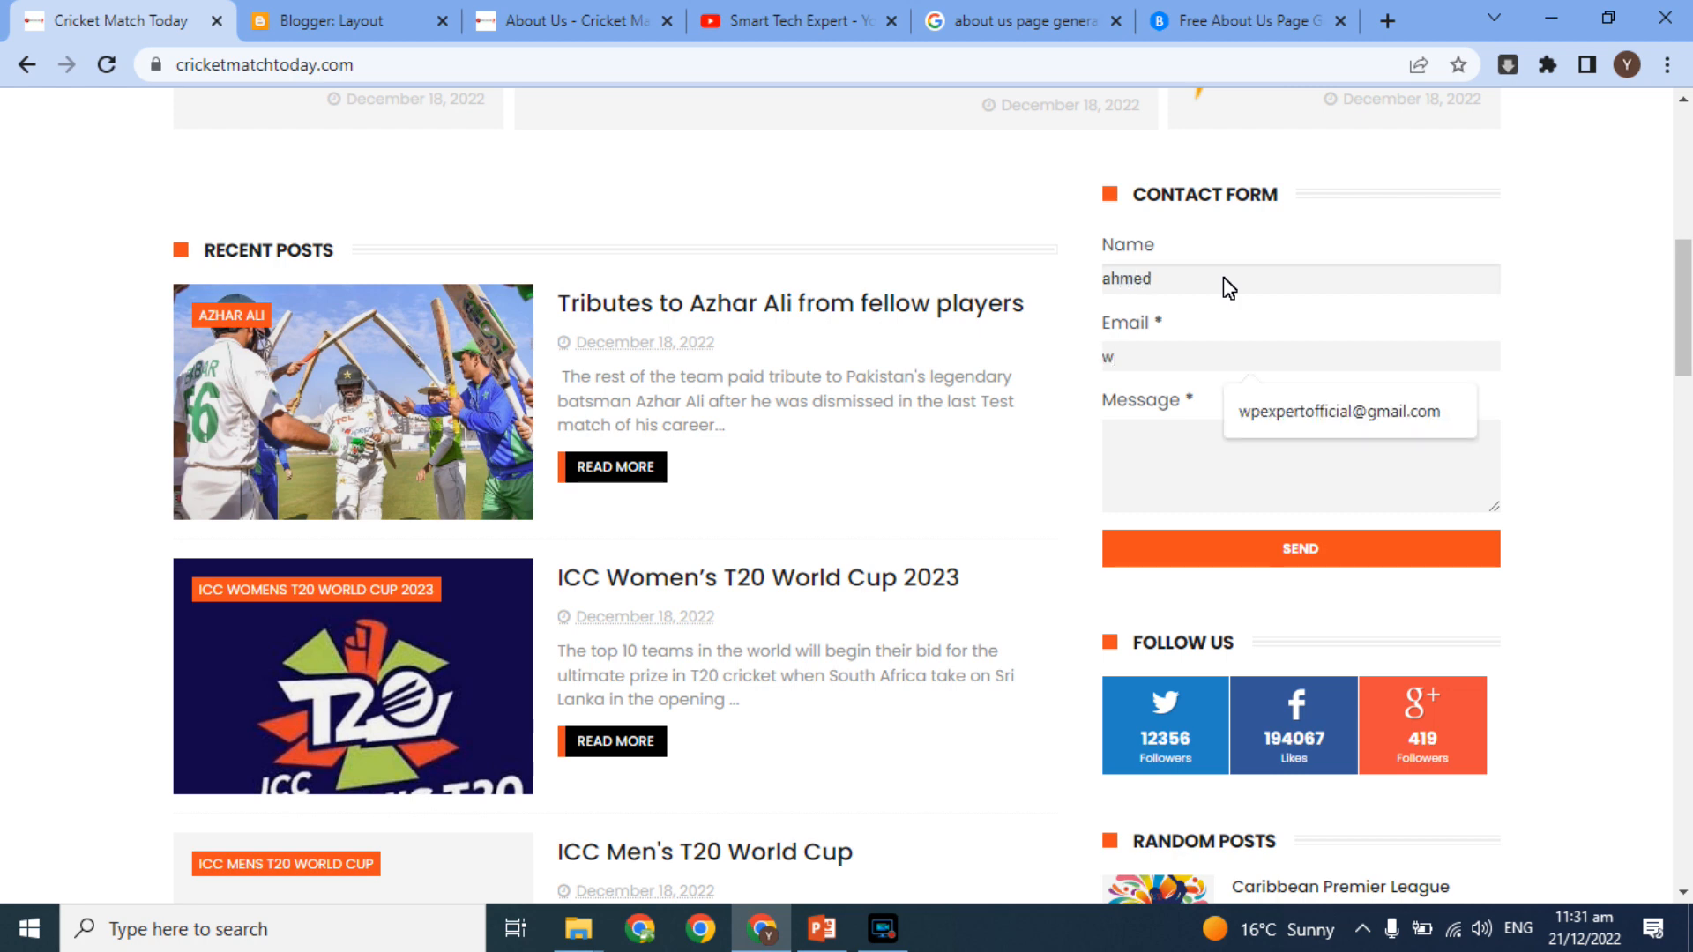
{"action": "key", "text": "Down"}
{"action": "key", "text": "Return"}
{"action": "key", "text": "Tab"}
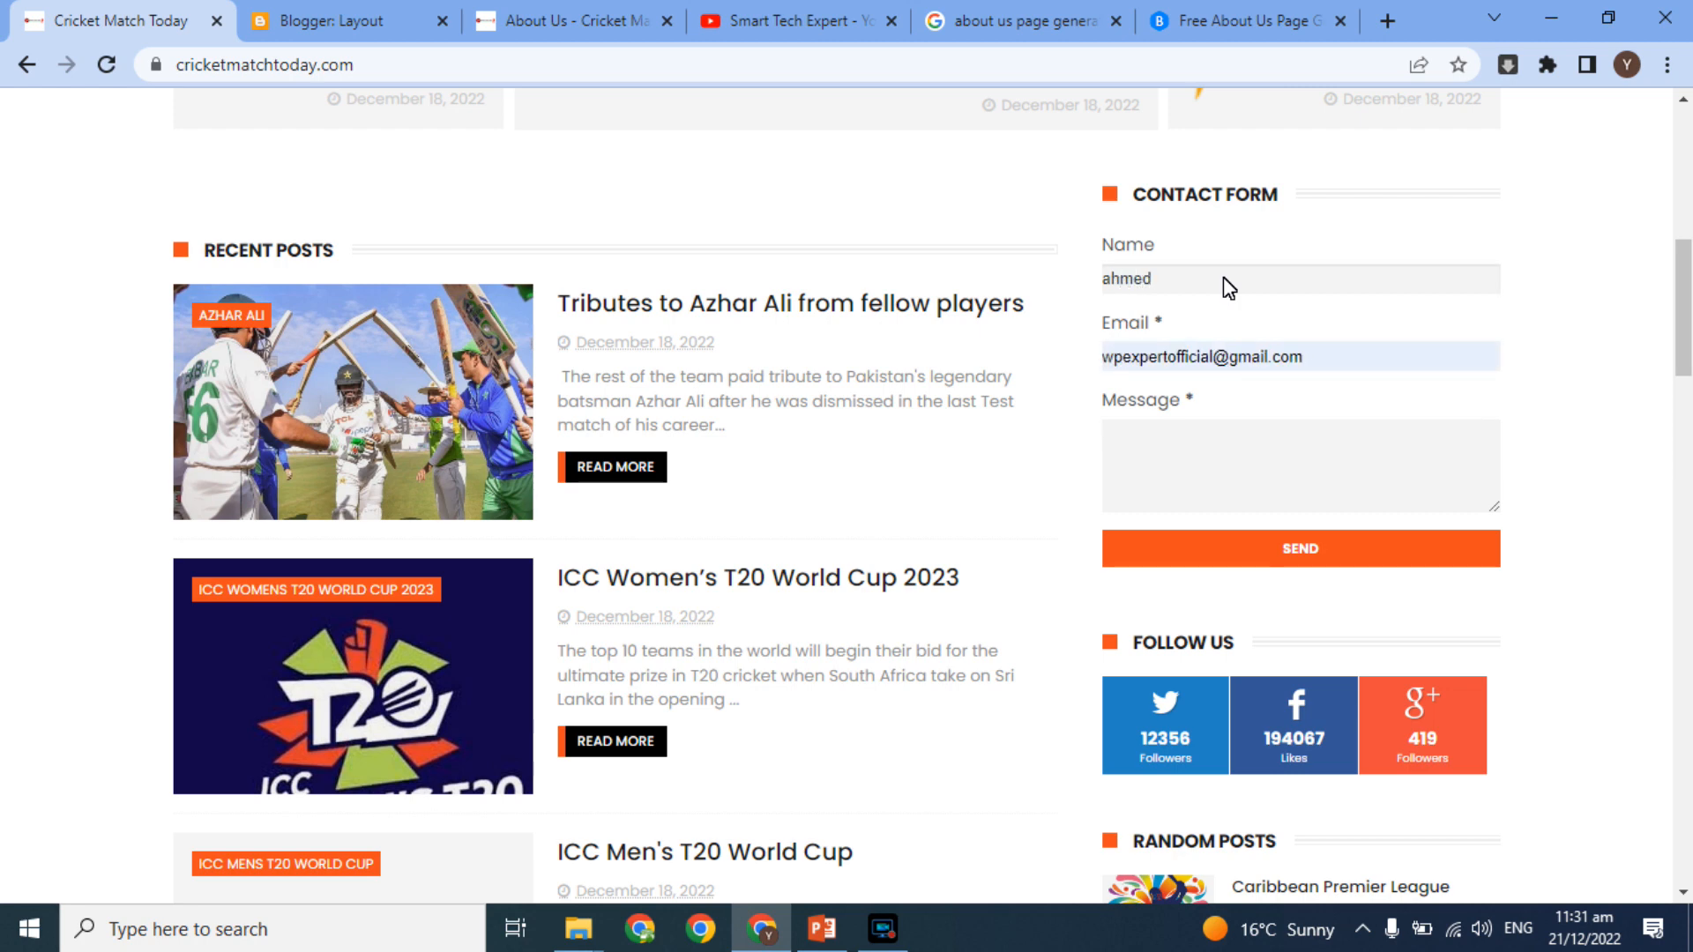
{"action": "type", "text": "a very good website"}
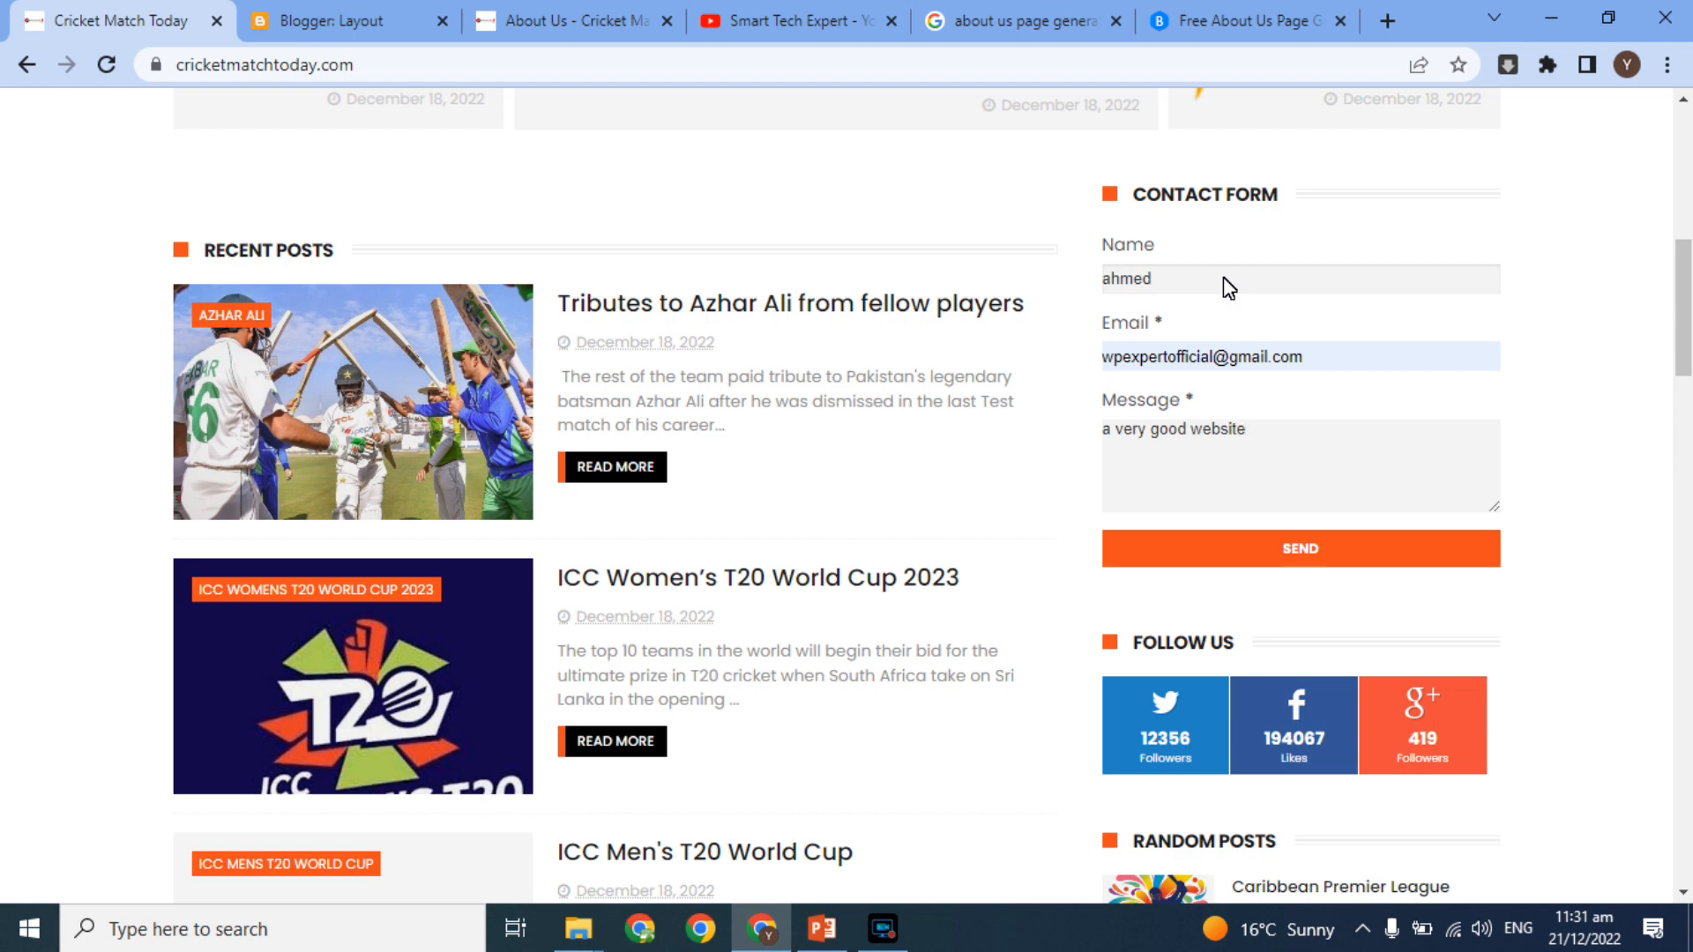
{"action": "left_click", "coordinate": [1242, 553]}
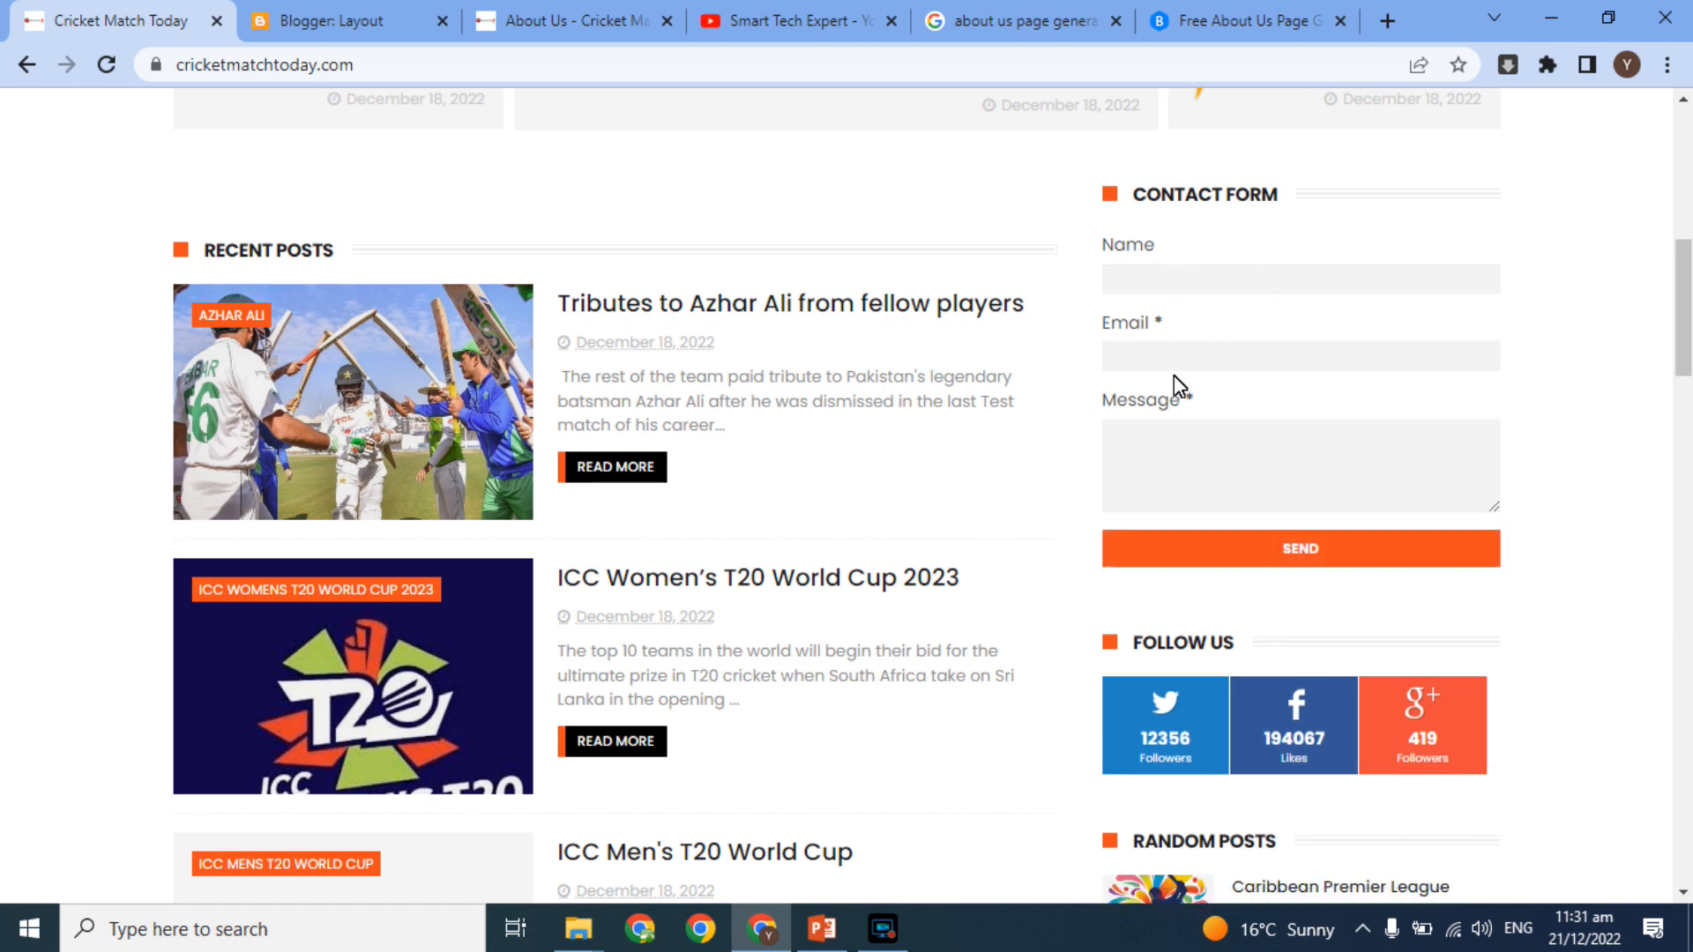
Step: Go to gmail.com in a new browser tab and open the newest Blogger Contact Form message to read it
{"action": "left_click", "coordinate": [1389, 19]}
{"action": "type", "text": "gmail.com"}
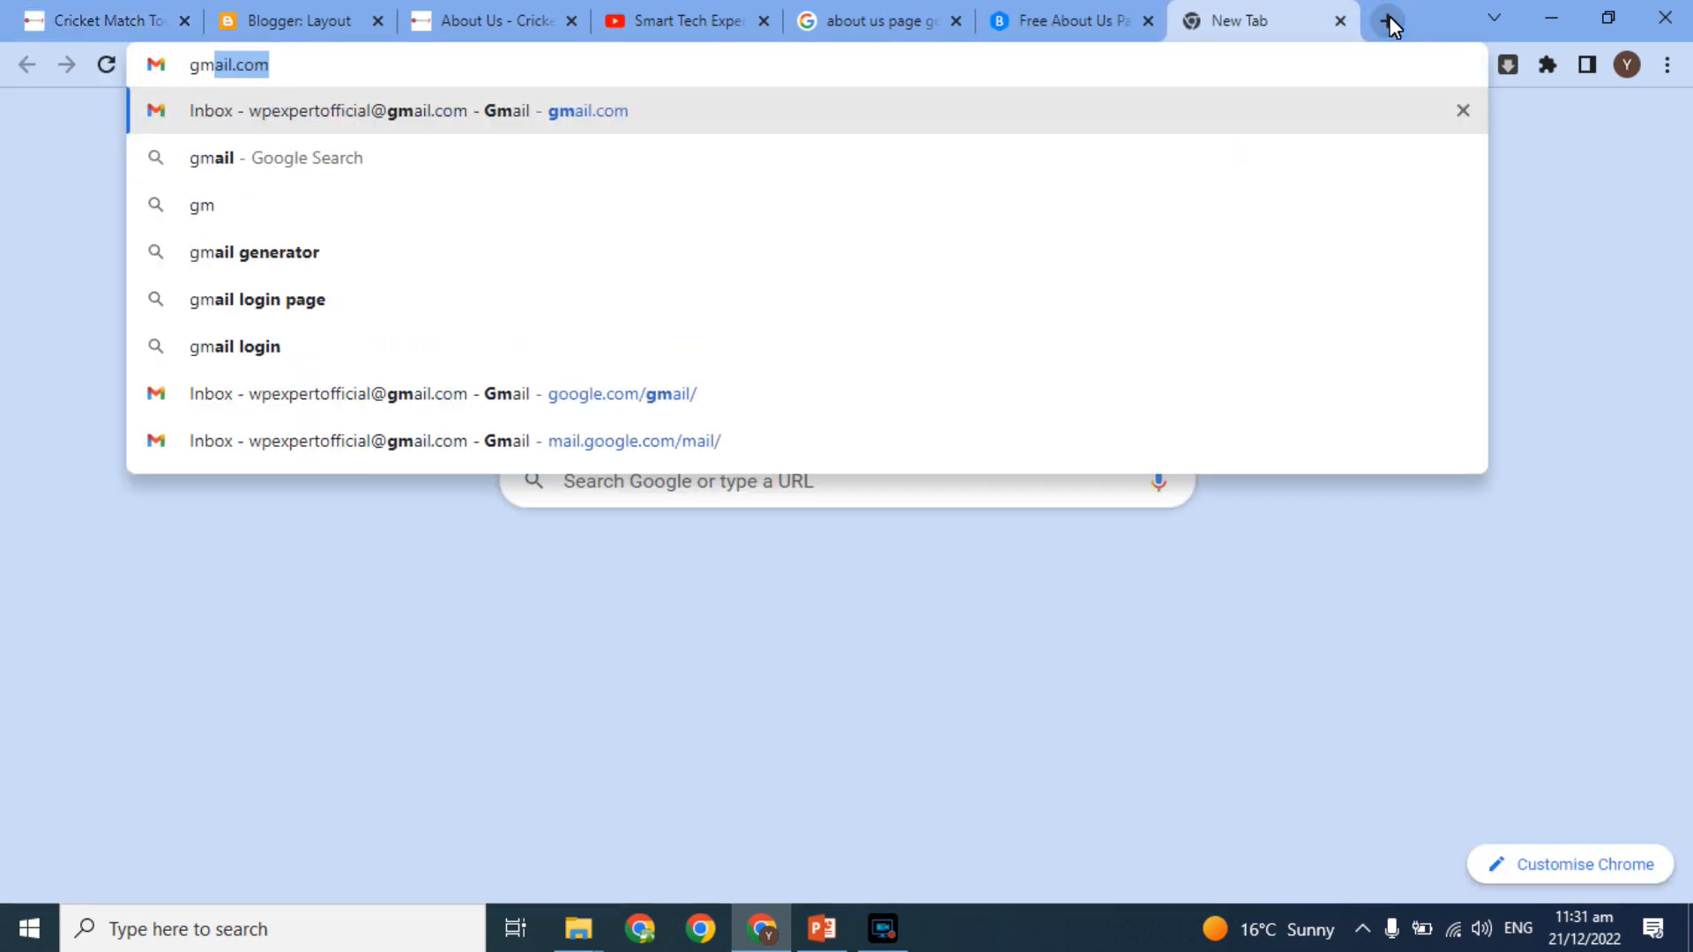
{"action": "key", "text": "Return"}
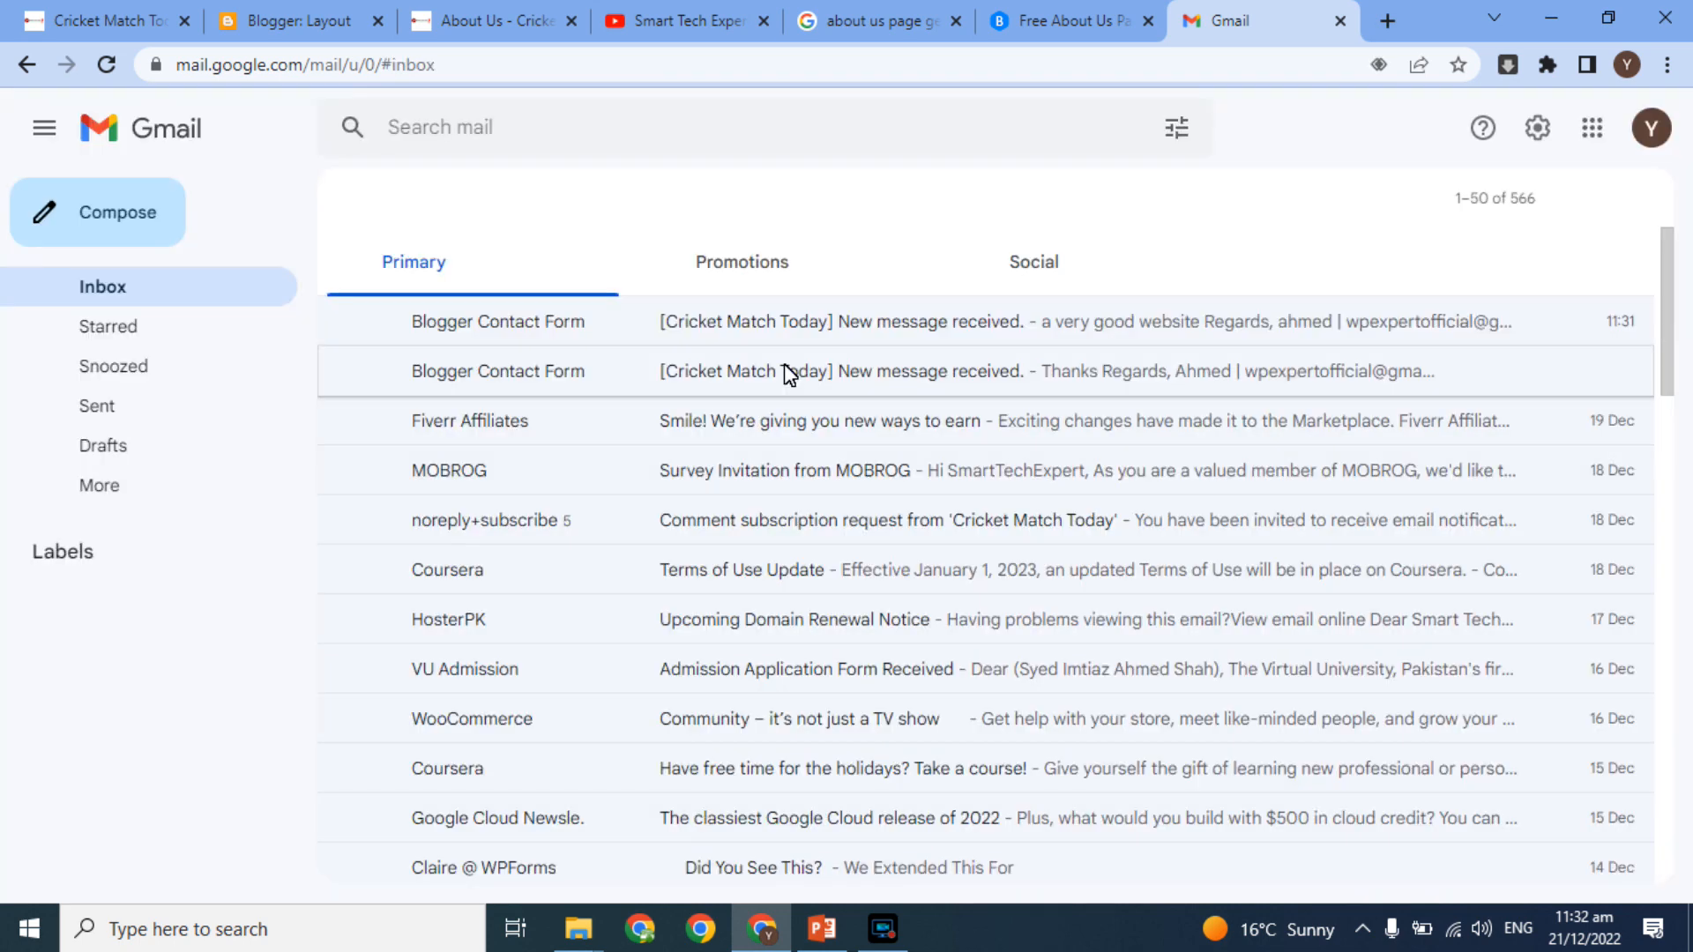
{"action": "left_click", "coordinate": [797, 336]}
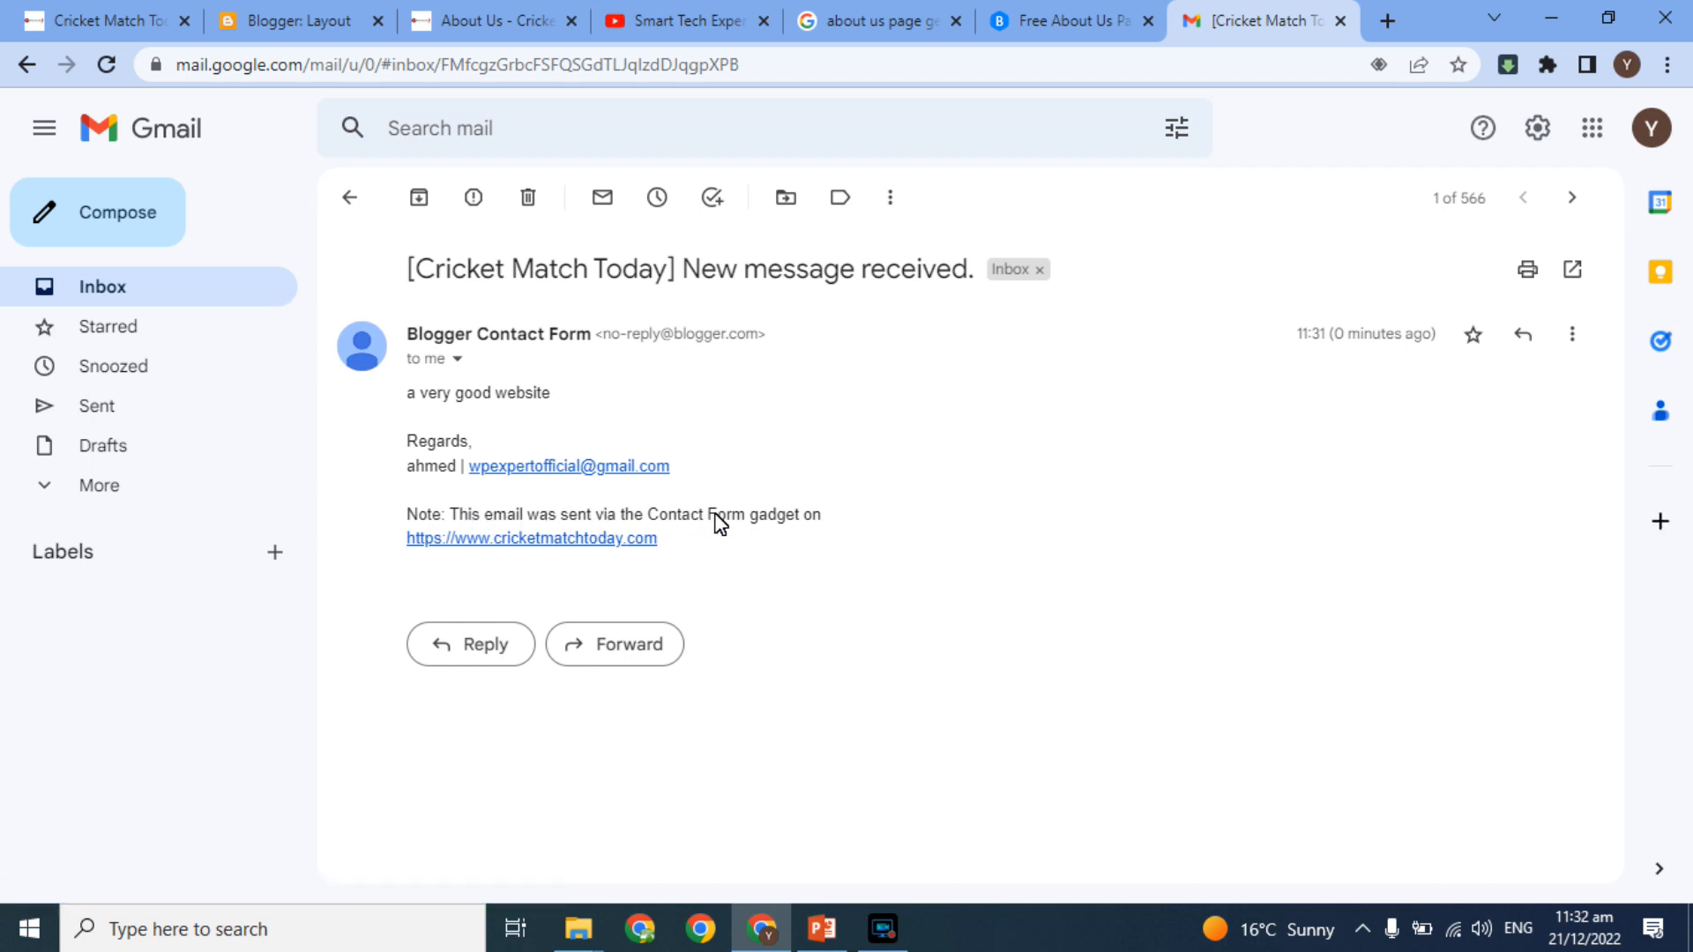
{"action": "left_click", "coordinate": [453, 393]}
Step: Check the site's contact form and Contact link, and start a new blank post in Blogger
{"action": "left_click", "coordinate": [175, 9]}
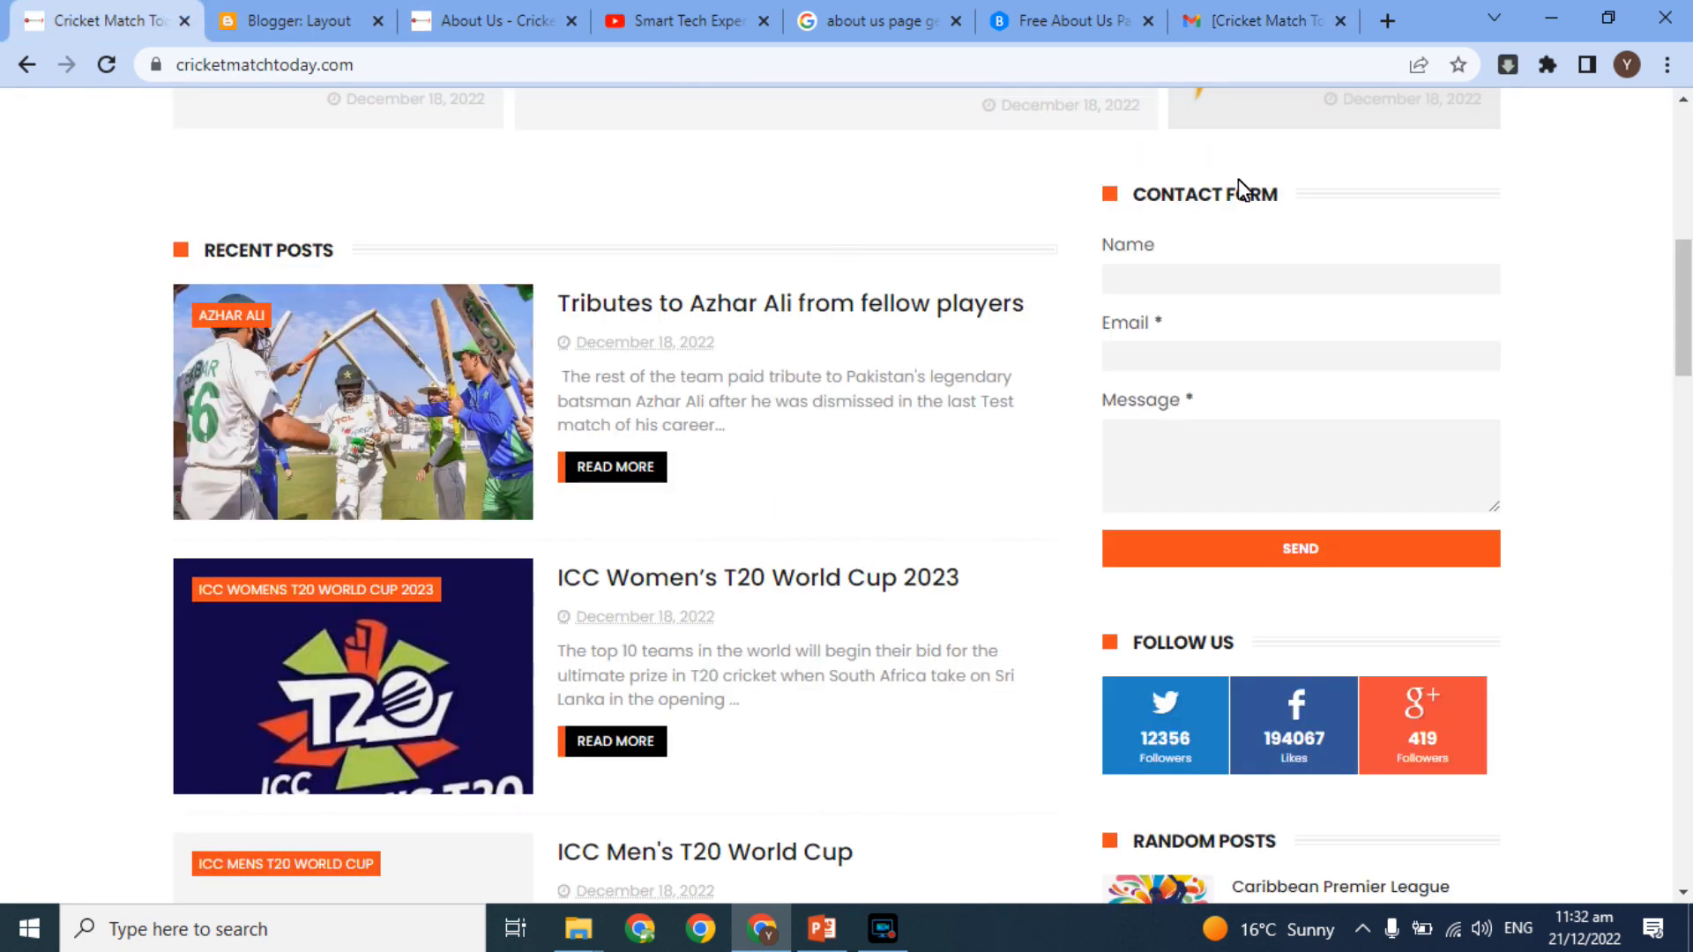
{"action": "left_click_drag", "start_coordinate": [1686, 357], "coordinate": [1686, 223]}
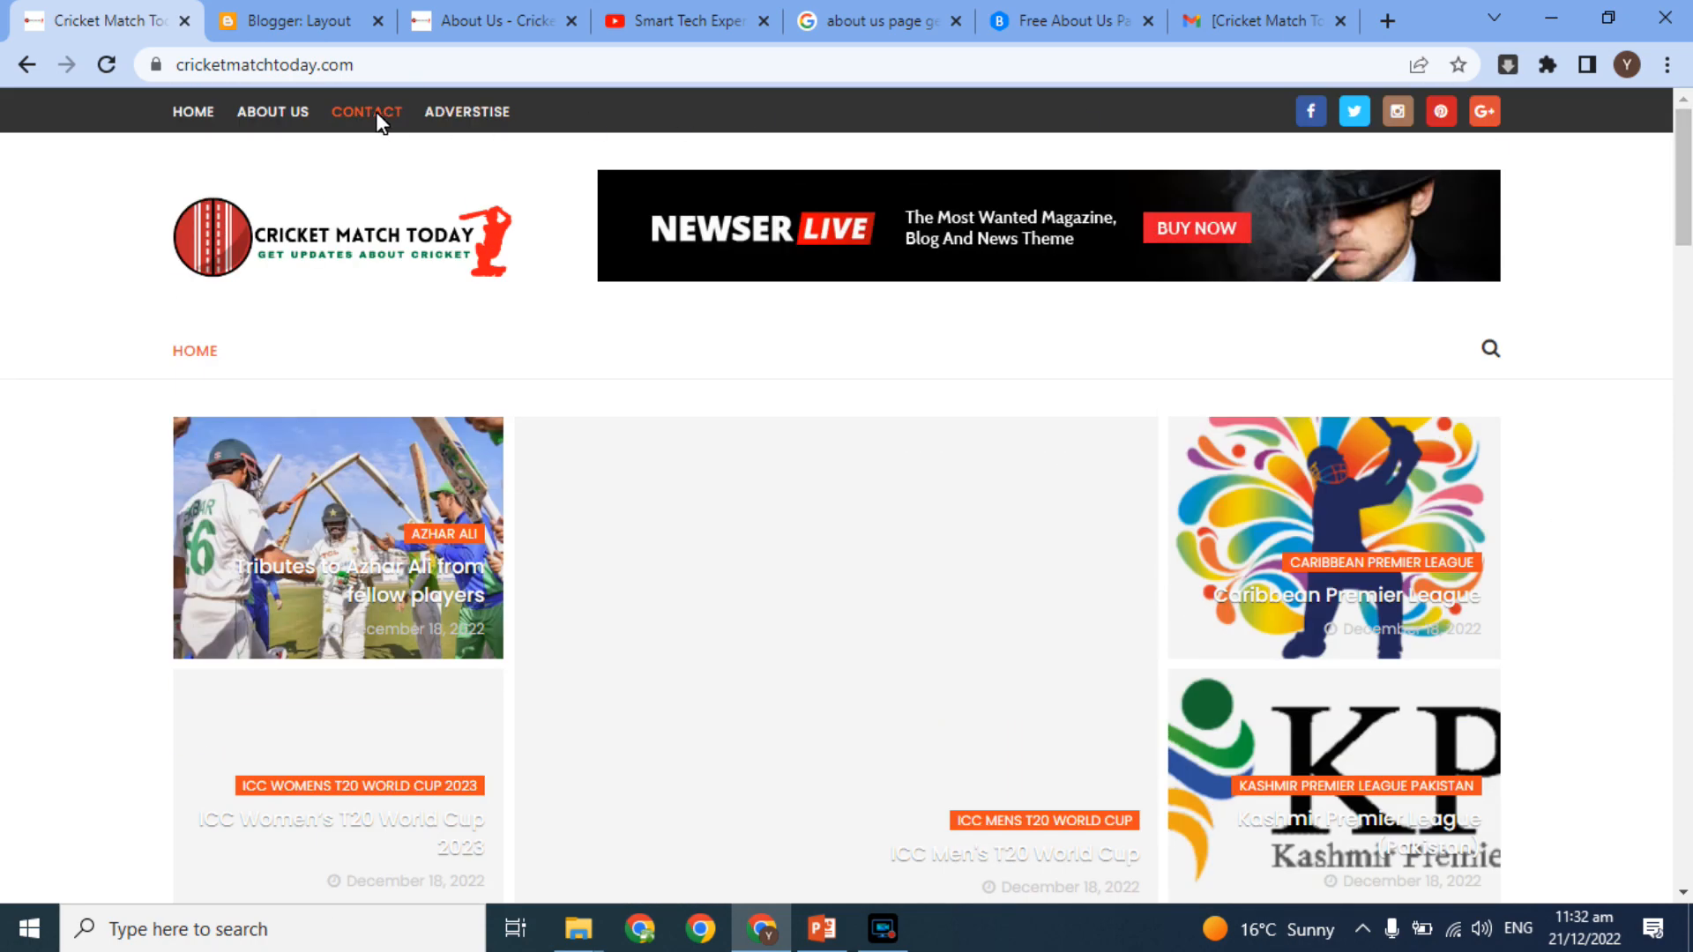
{"action": "left_click", "coordinate": [313, 18]}
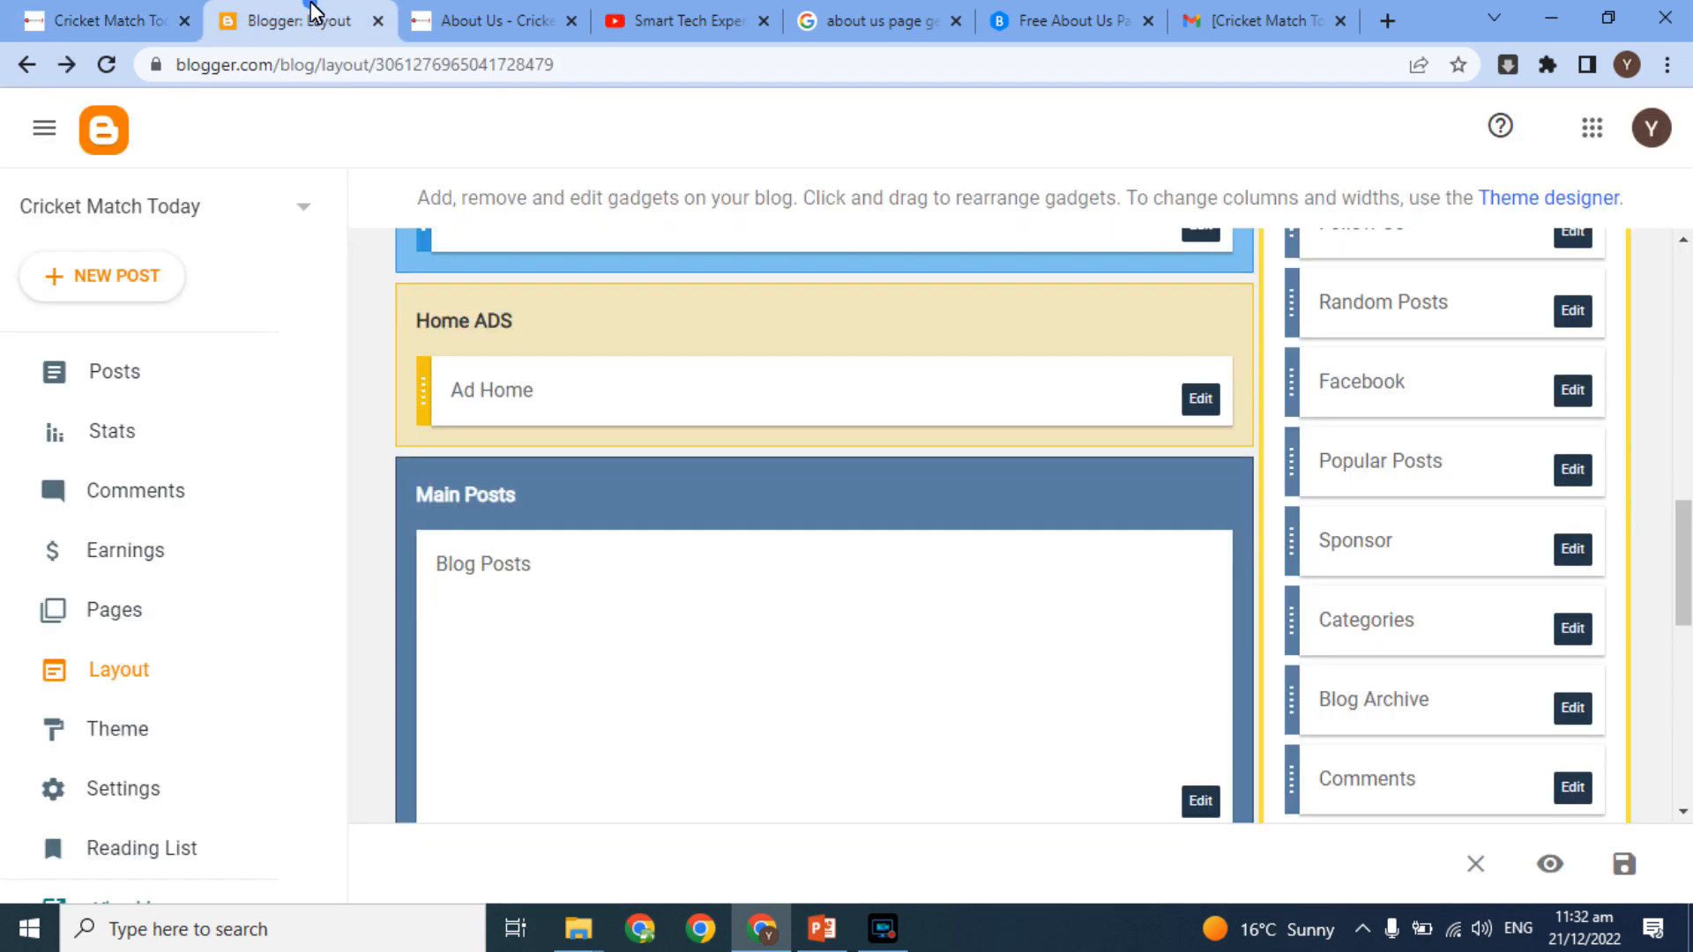
{"action": "left_click", "coordinate": [117, 374]}
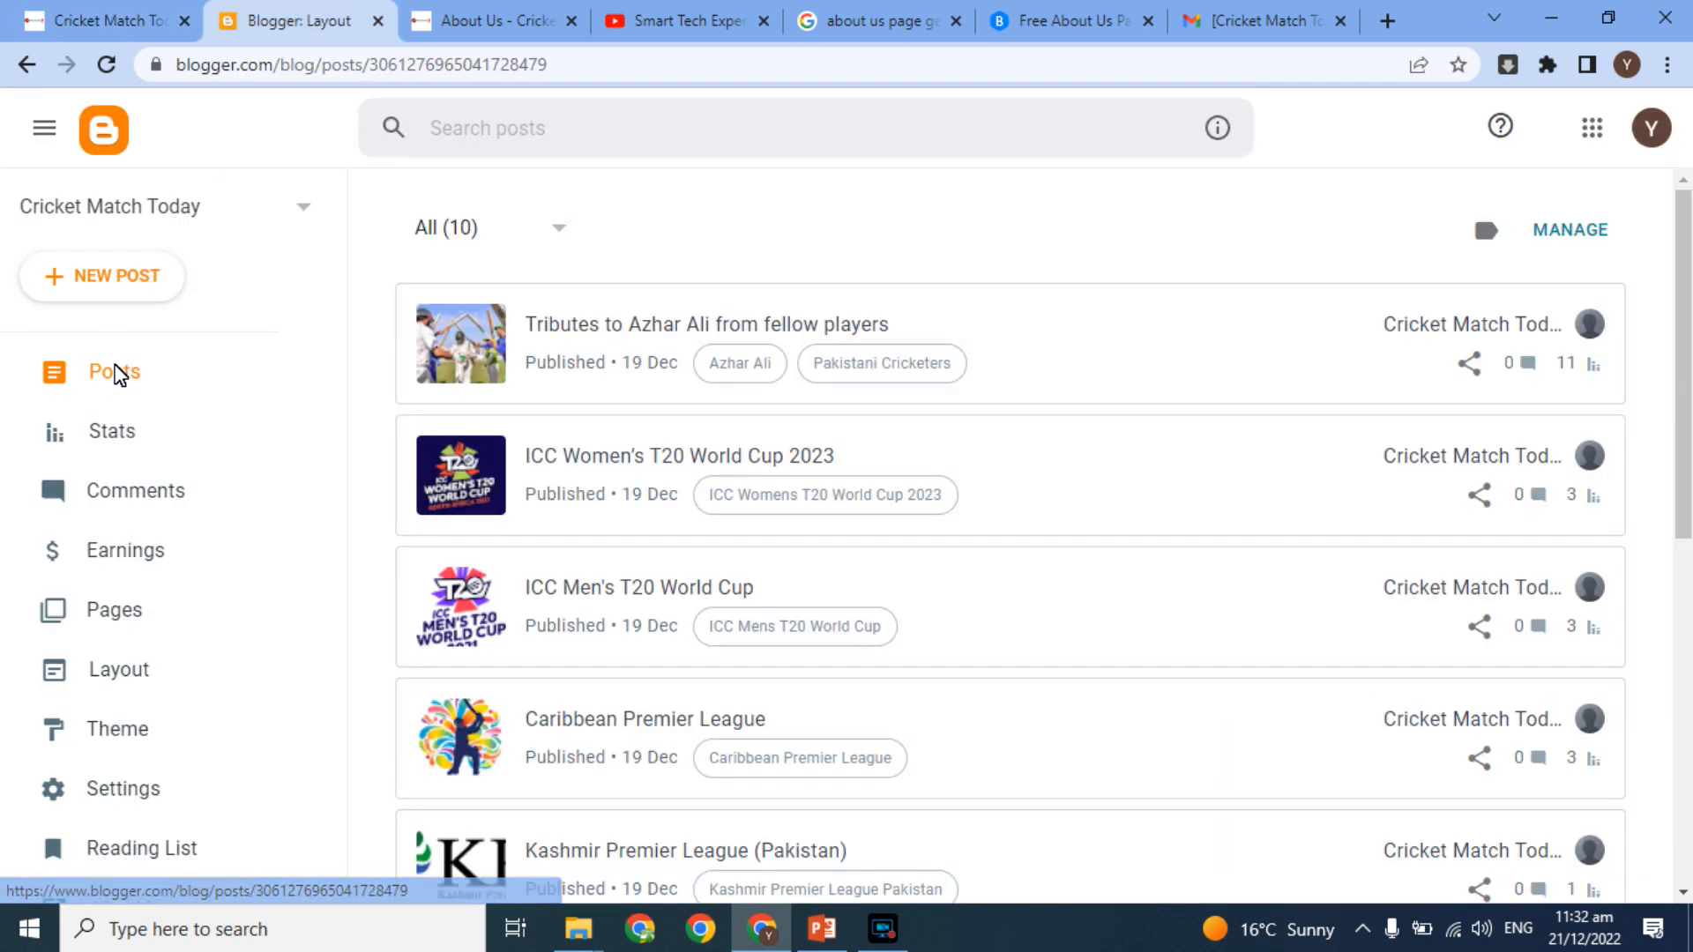
{"action": "left_click", "coordinate": [124, 273]}
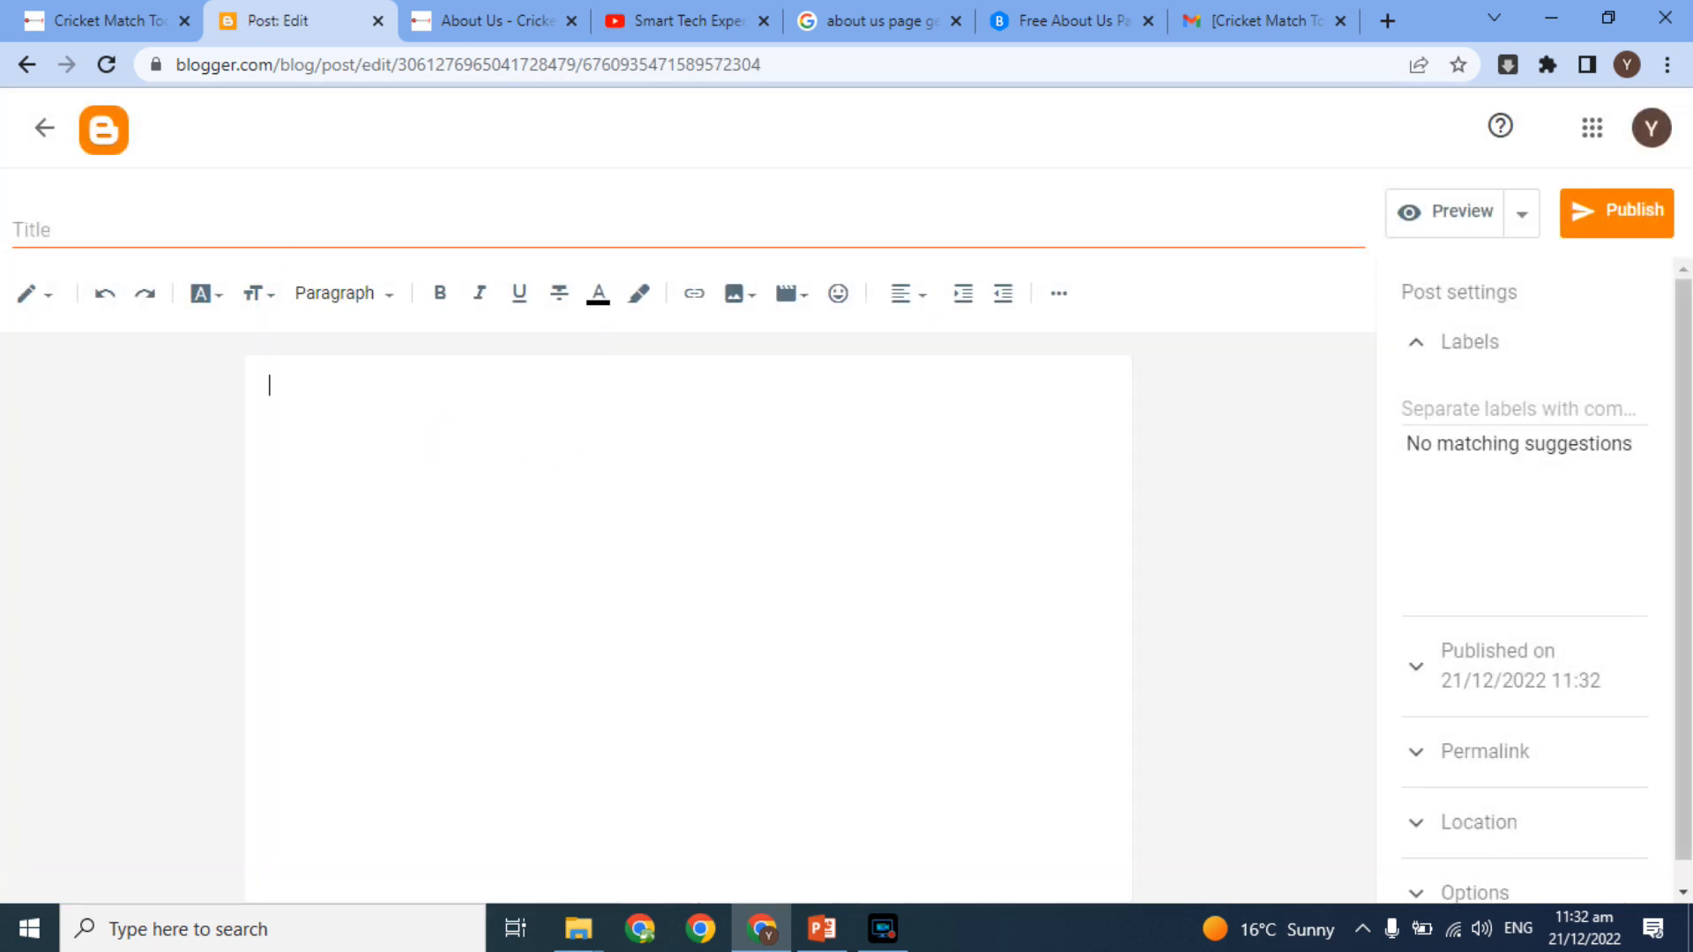
Step: Inspect the HTML of the Contact Form heading on the Cricket Match Today home page with the browser's developer tools
{"action": "left_click", "coordinate": [101, 14]}
{"action": "left_click_drag", "start_coordinate": [1682, 179], "coordinate": [1682, 270]}
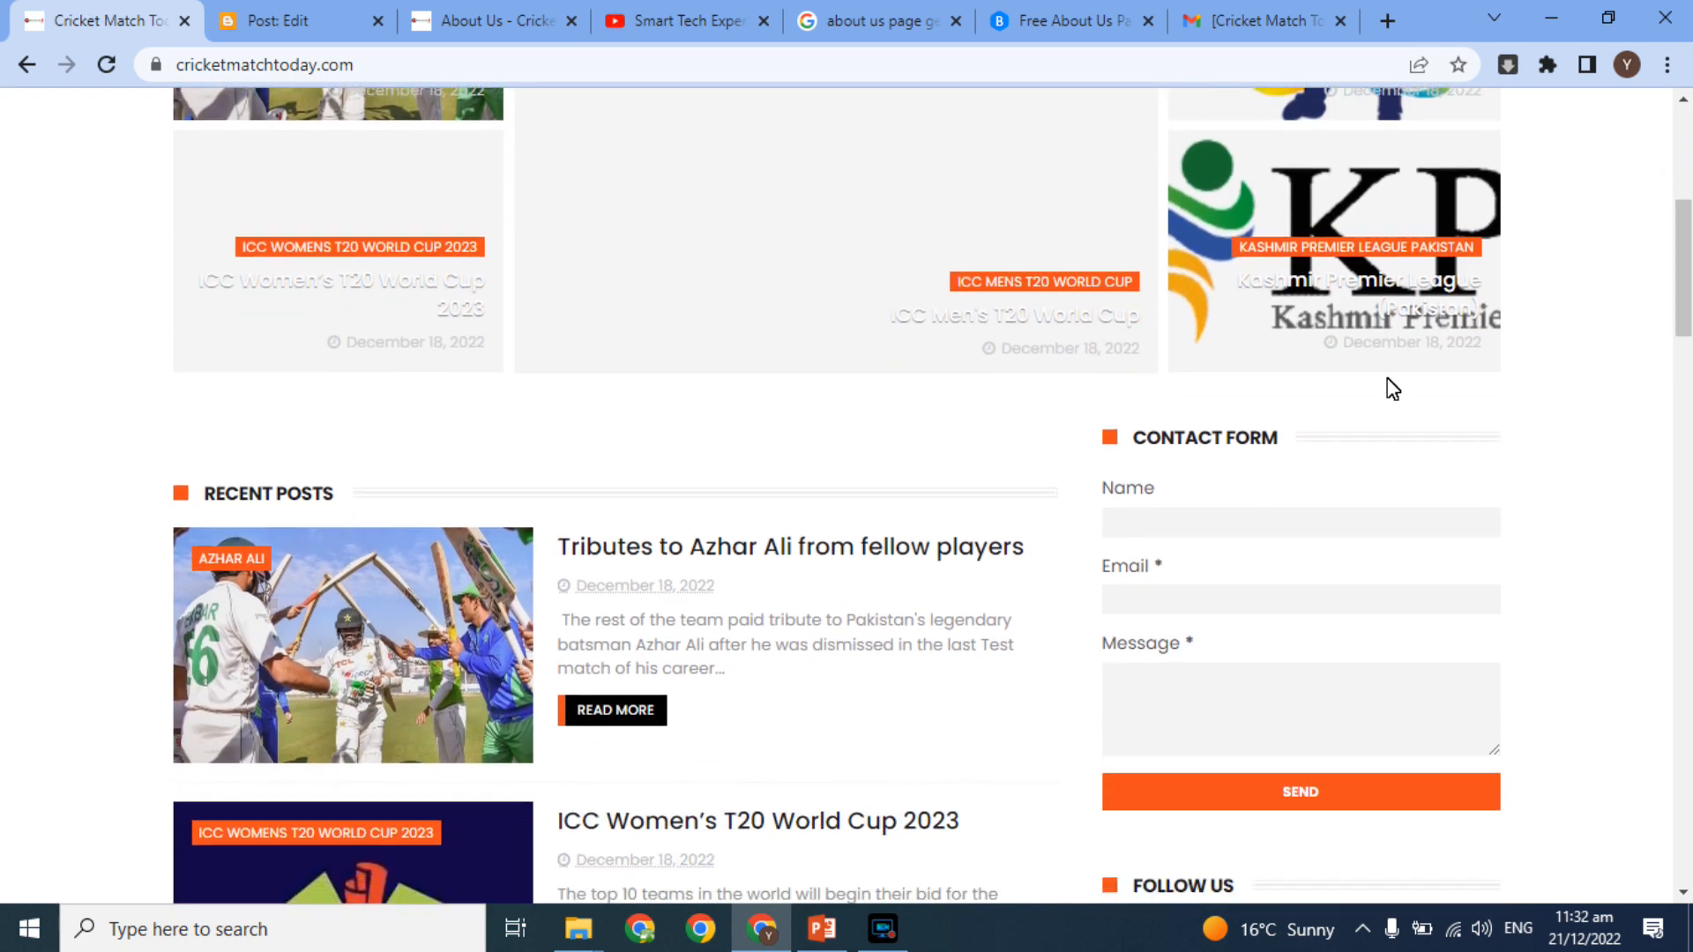
{"action": "triple_click", "coordinate": [1192, 440]}
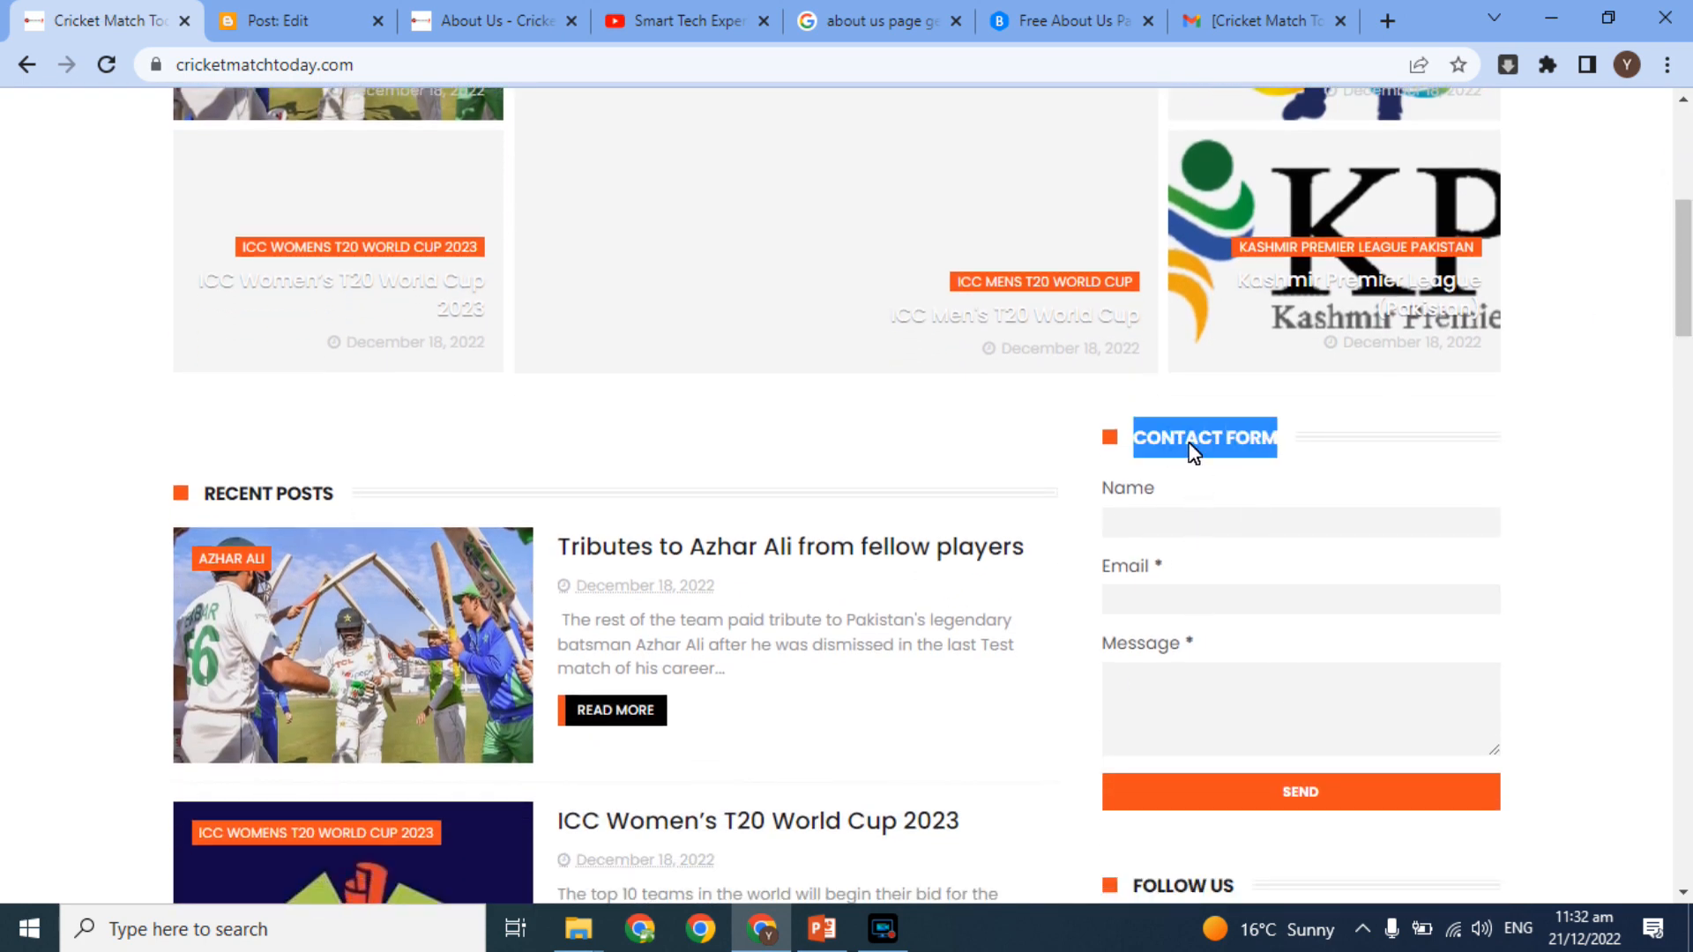
{"action": "right_click", "coordinate": [1188, 439]}
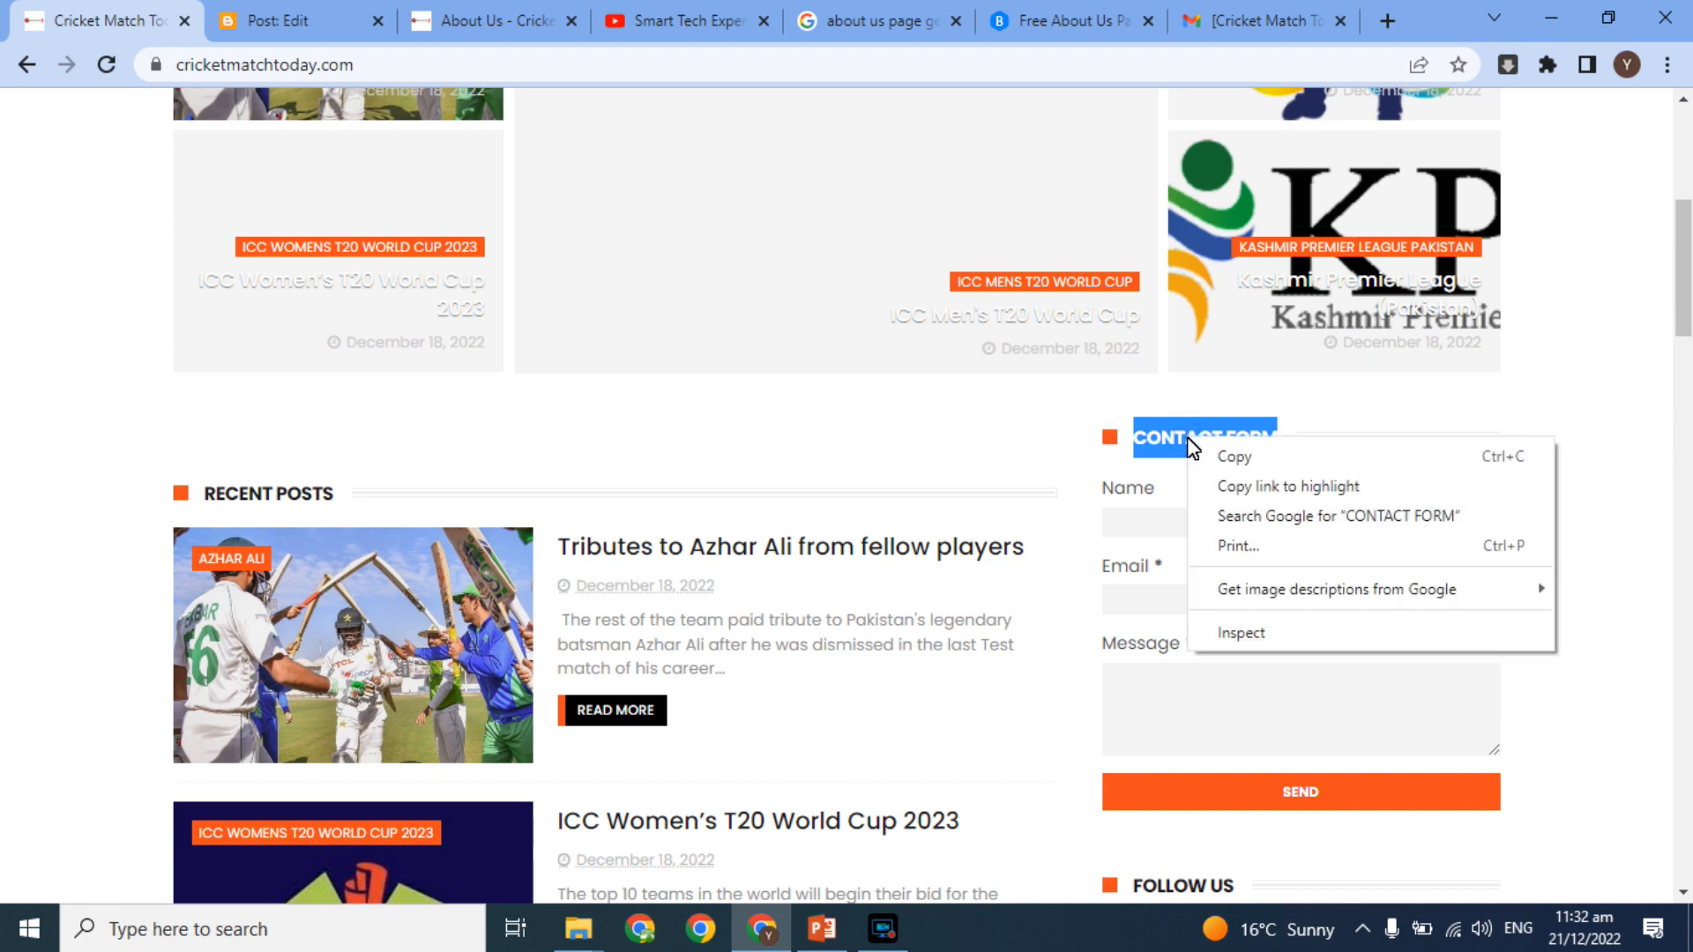
{"action": "left_click", "coordinate": [1244, 634]}
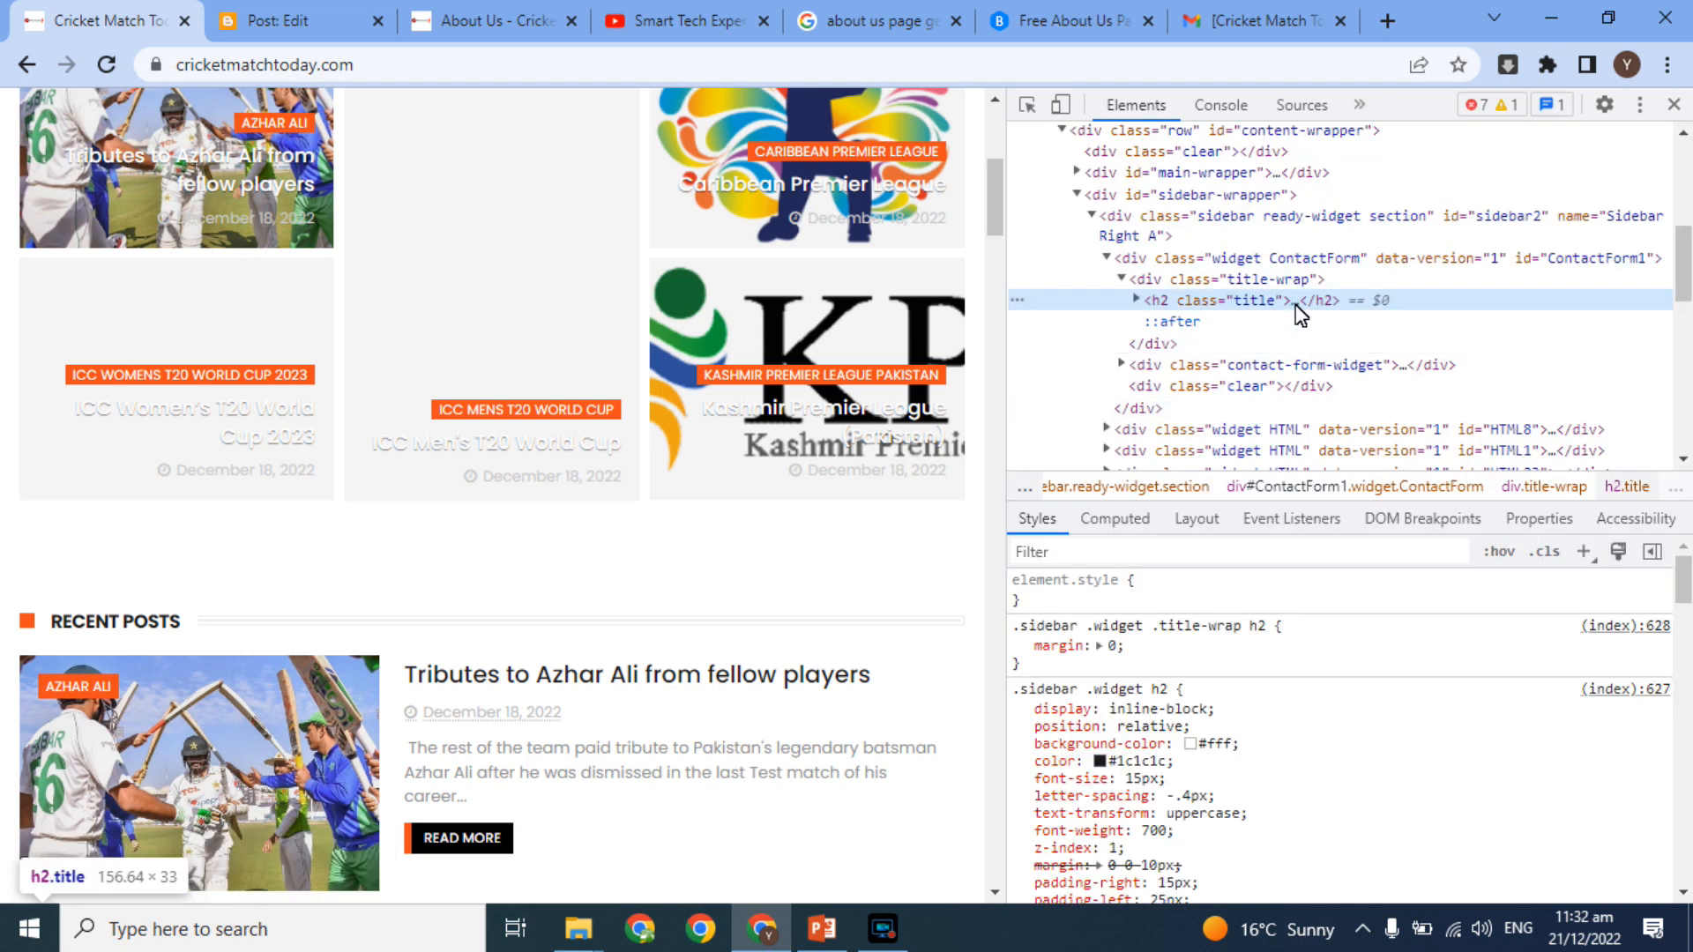
Step: Expand the contact-form-widget code in the page's element tree down to the form element named contact-form
{"action": "left_click", "coordinate": [1297, 302]}
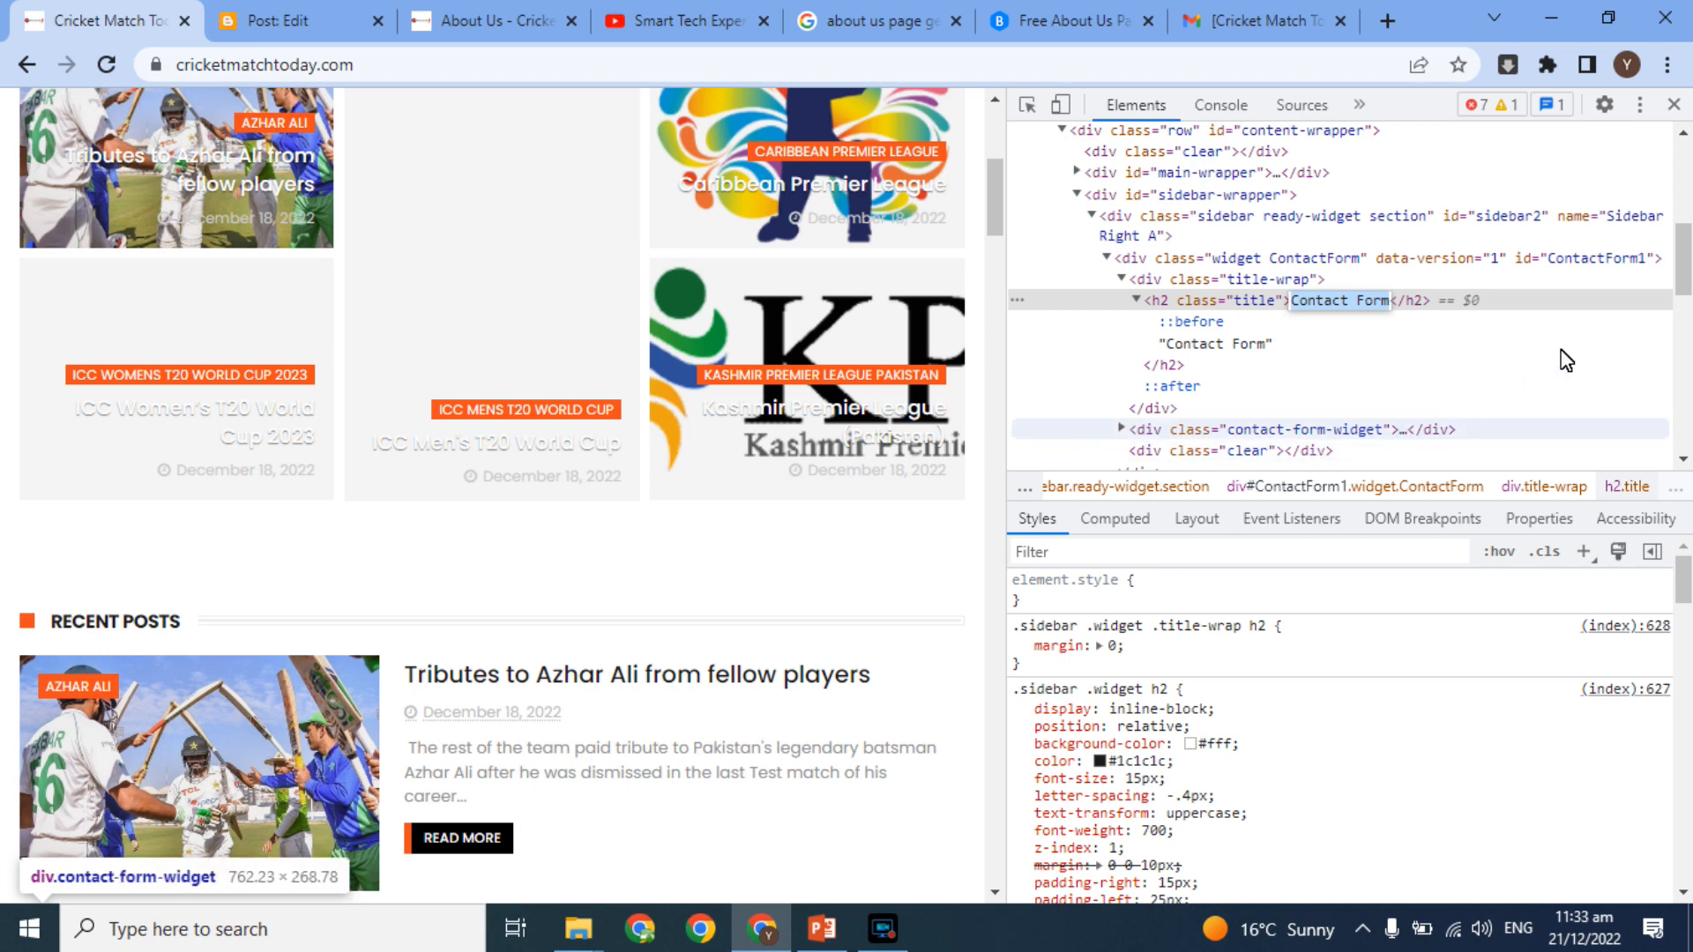
{"action": "left_click_drag", "start_coordinate": [1686, 281], "coordinate": [1688, 298]}
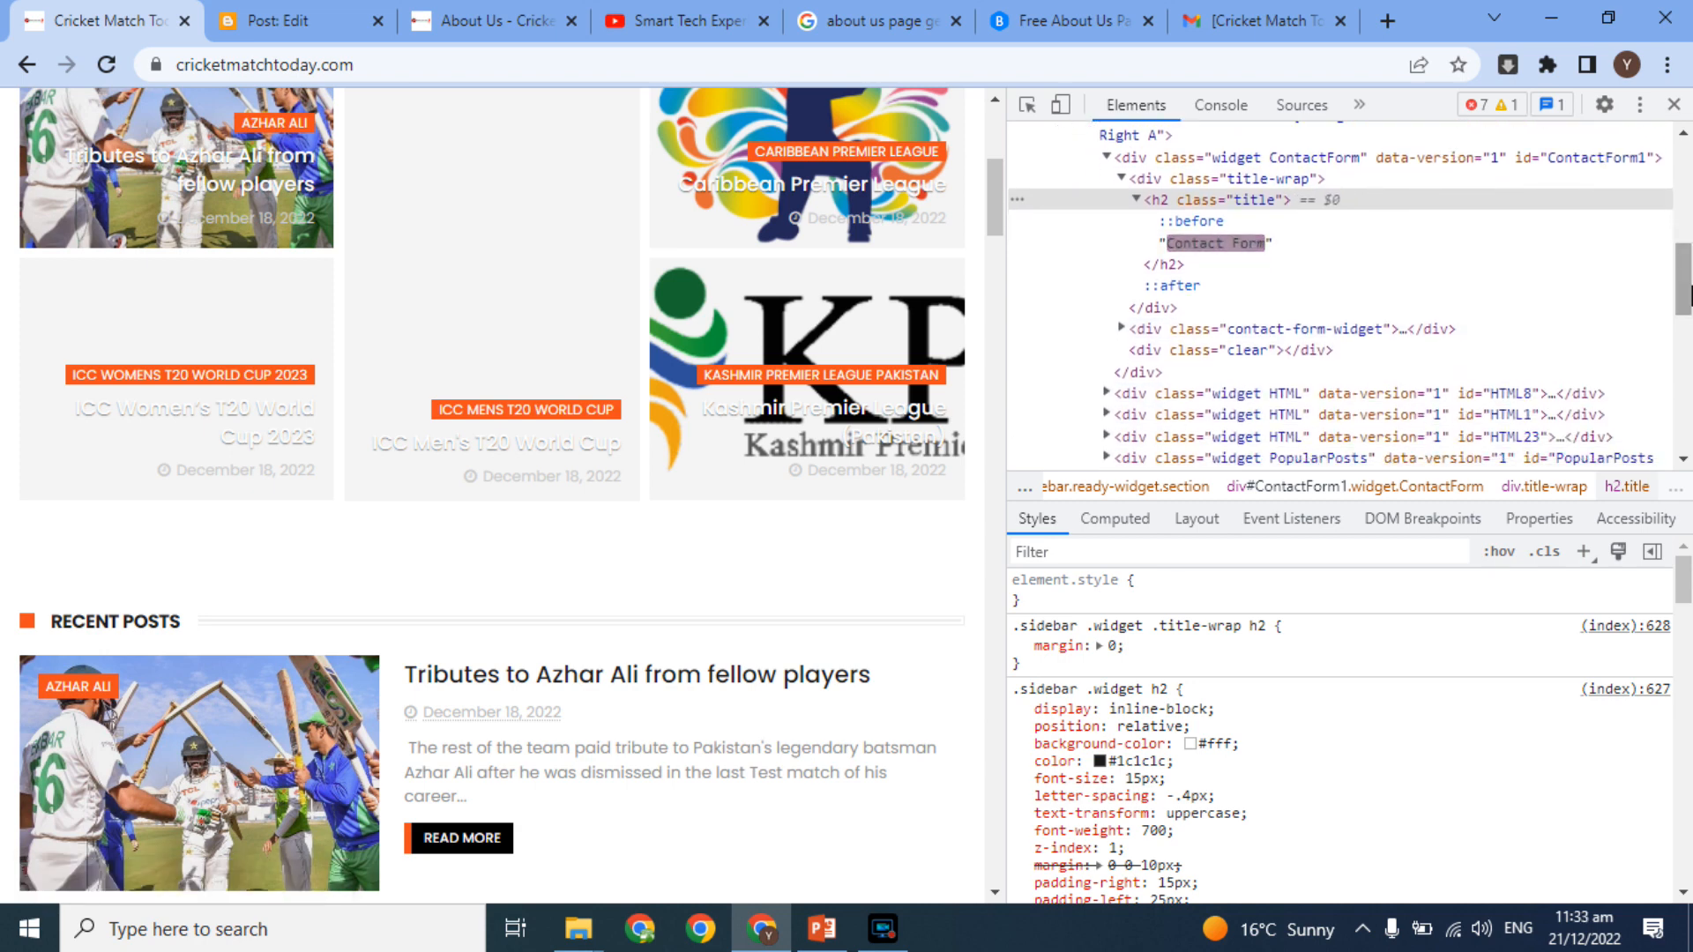
{"action": "left_click", "coordinate": [1402, 330]}
{"action": "left_click", "coordinate": [1401, 330]}
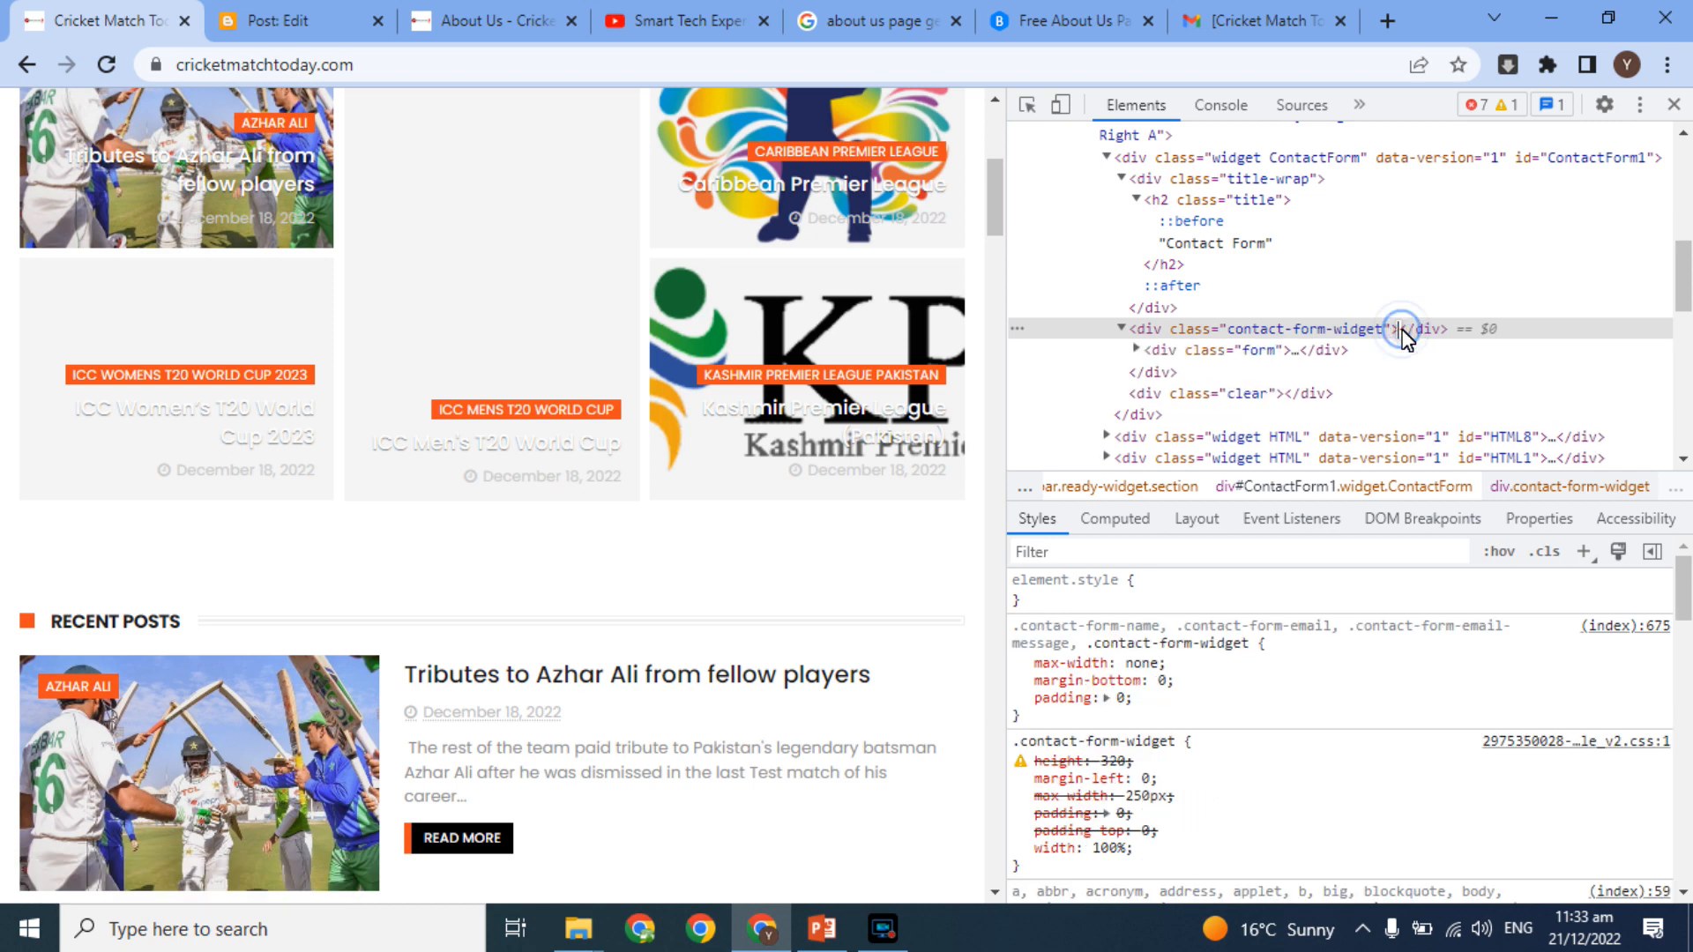
{"action": "double_click", "coordinate": [1295, 353]}
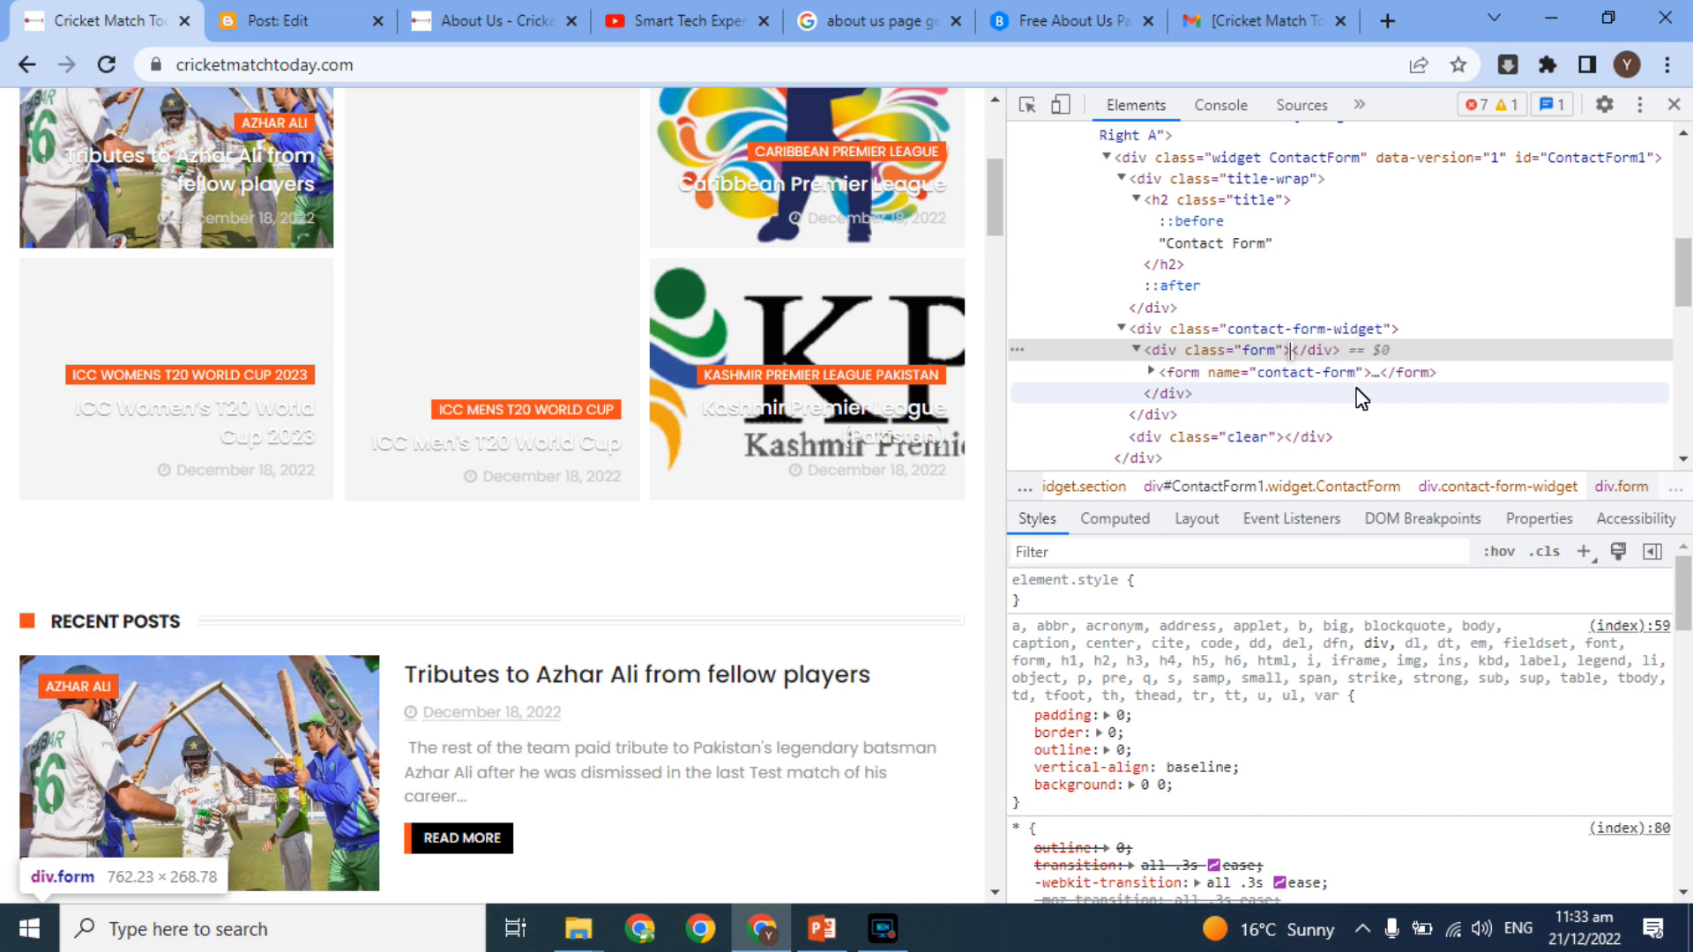
{"action": "double_click", "coordinate": [1377, 380]}
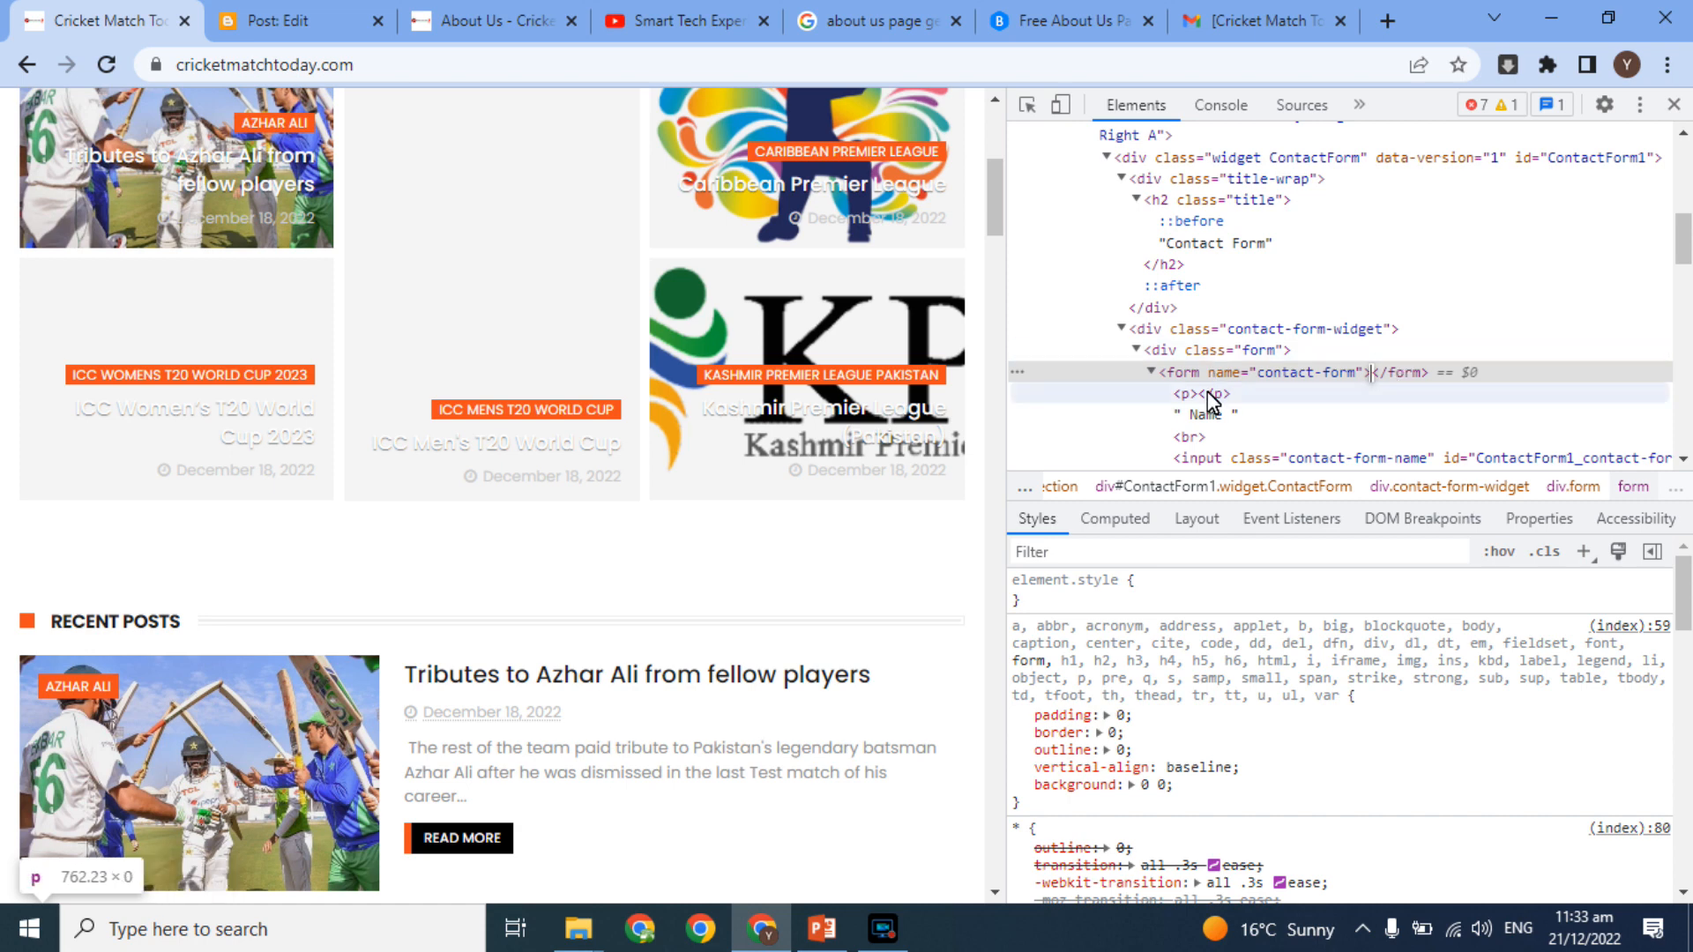
Step: Collapse the form element named contact-form and copy the whole element
{"action": "left_click_drag", "start_coordinate": [1160, 374], "coordinate": [1205, 408]}
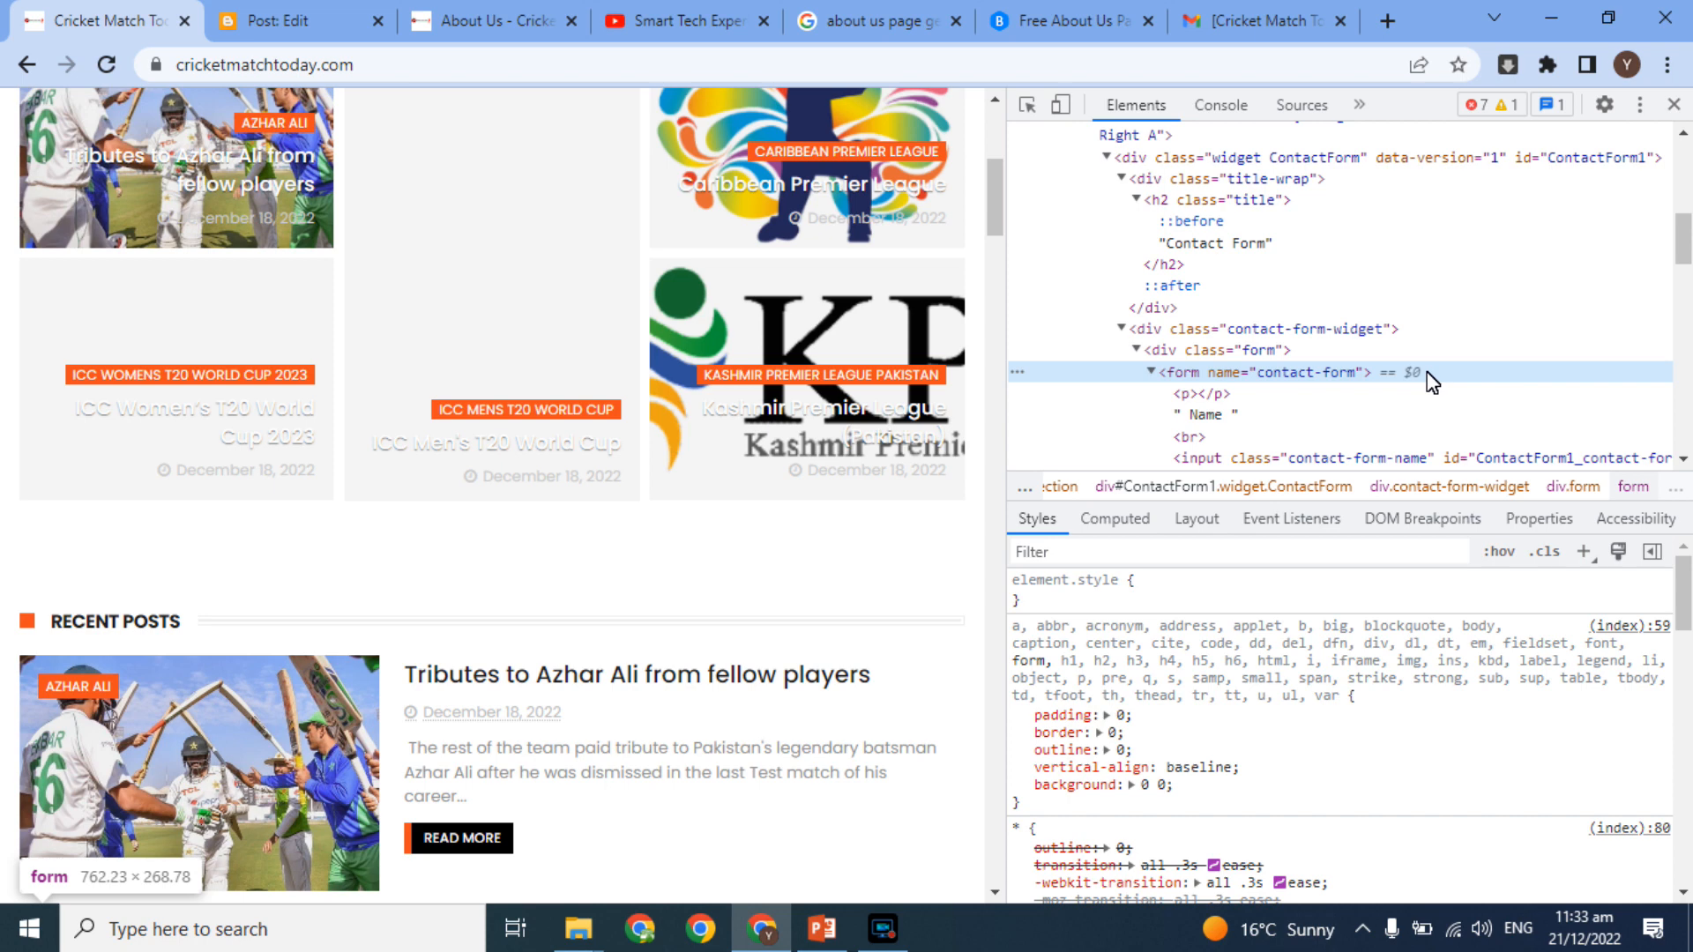
{"action": "double_click", "coordinate": [1210, 375]}
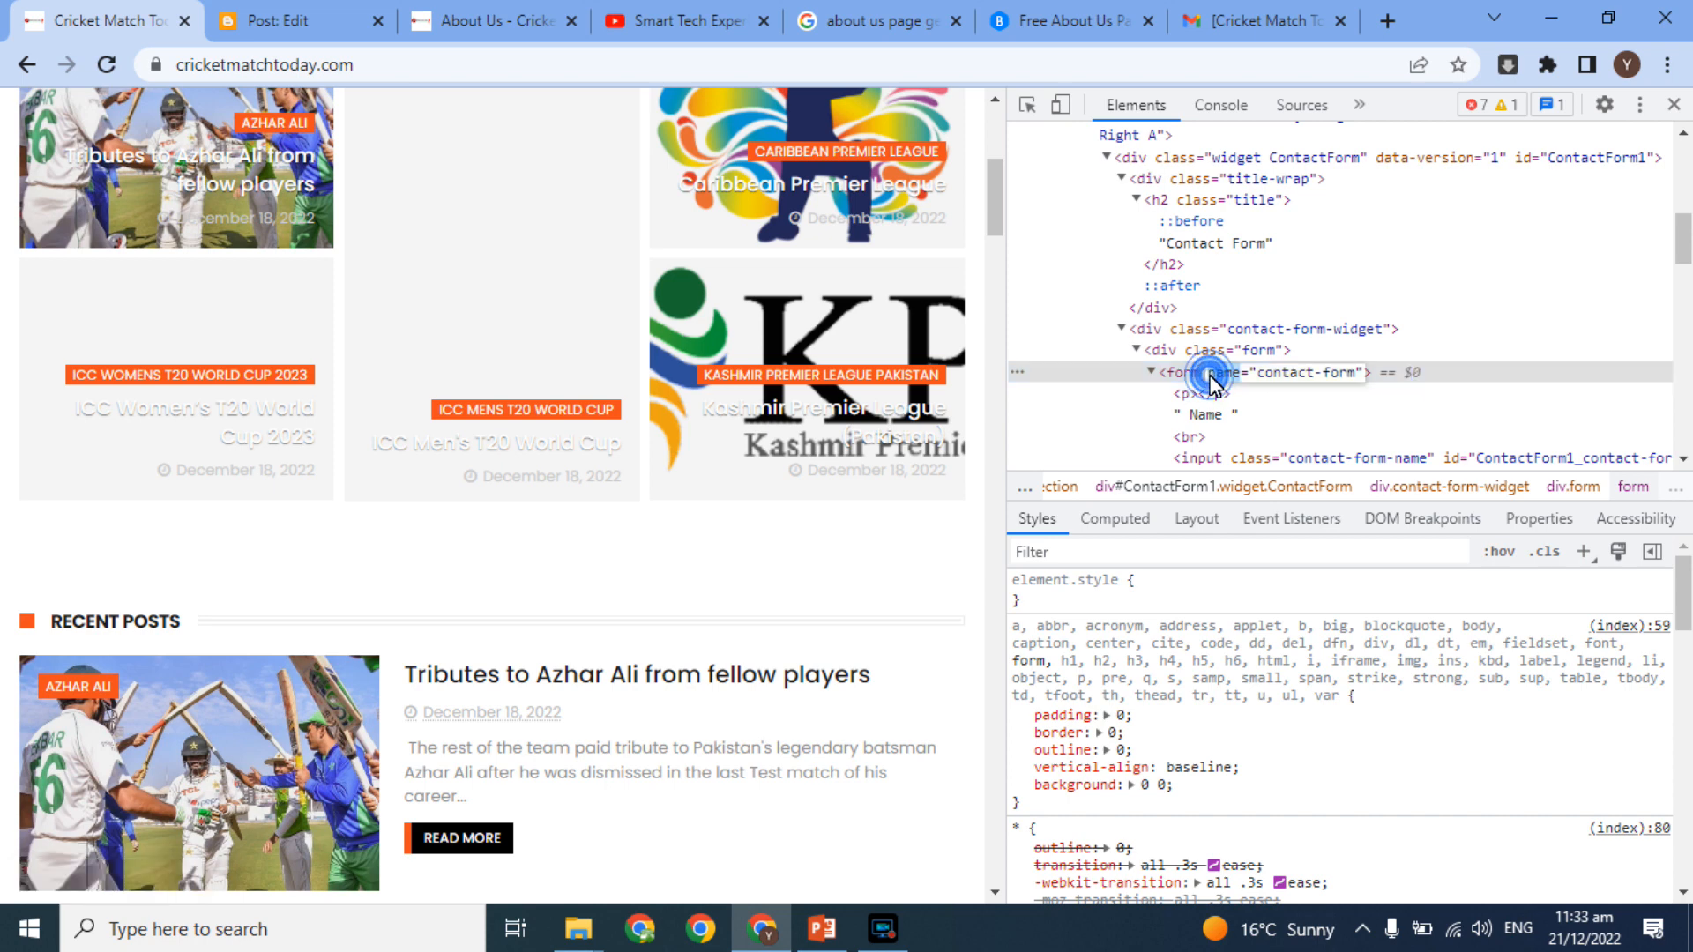
{"action": "left_click", "coordinate": [1151, 371]}
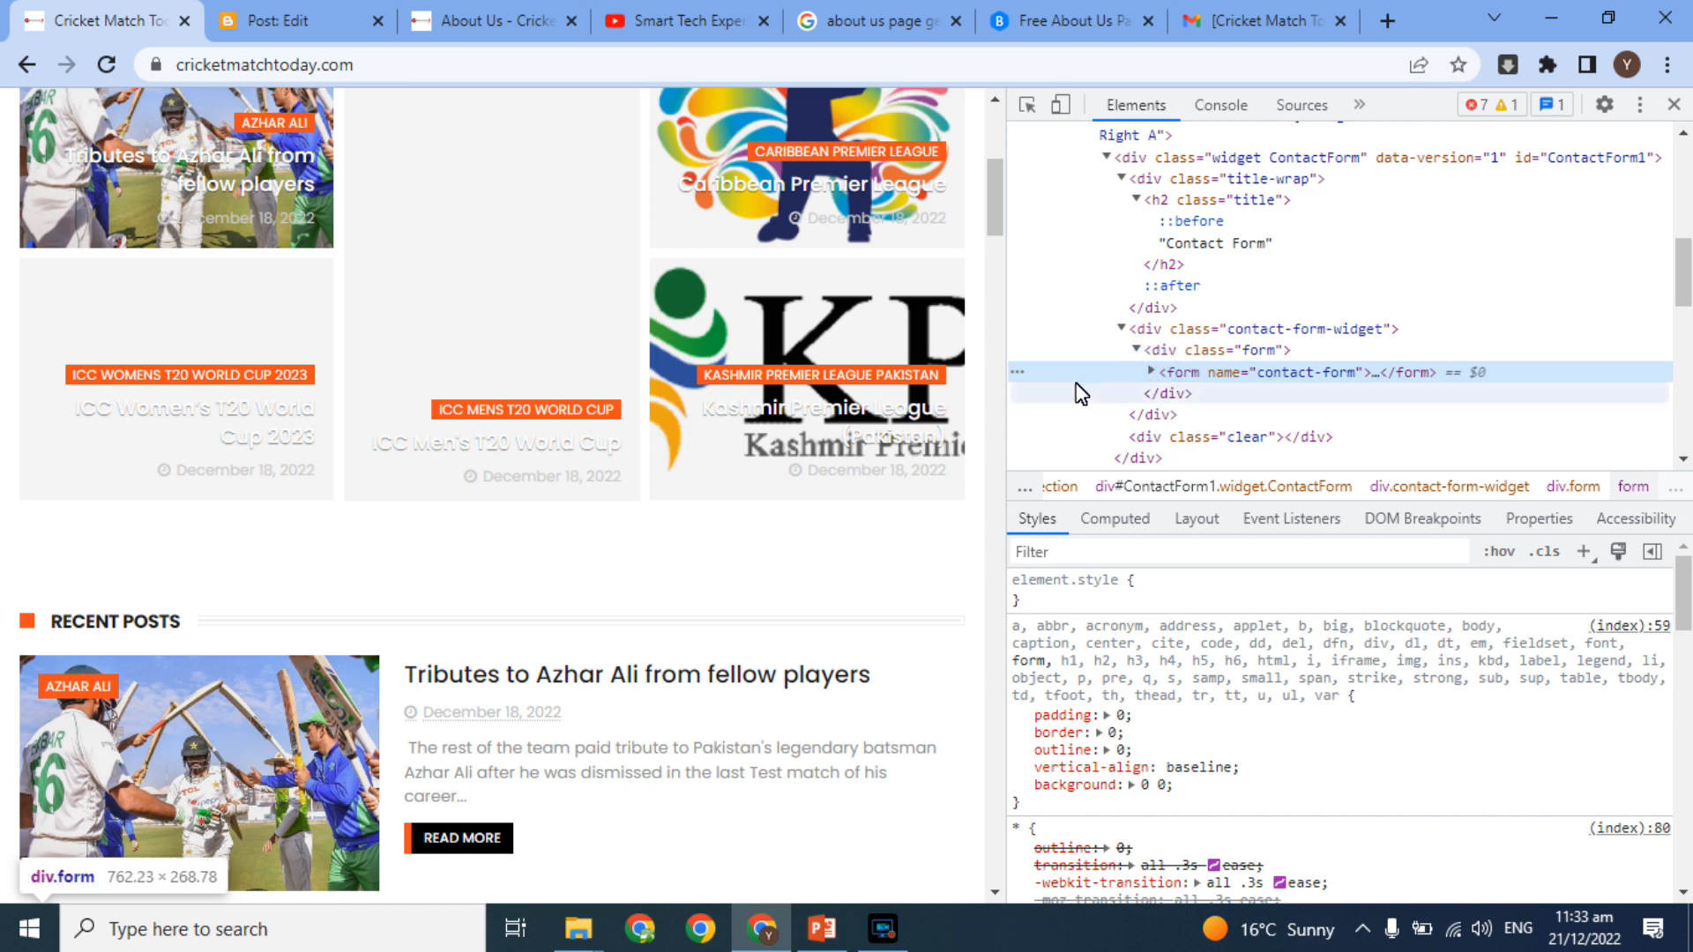
{"action": "left_click", "coordinate": [1018, 372]}
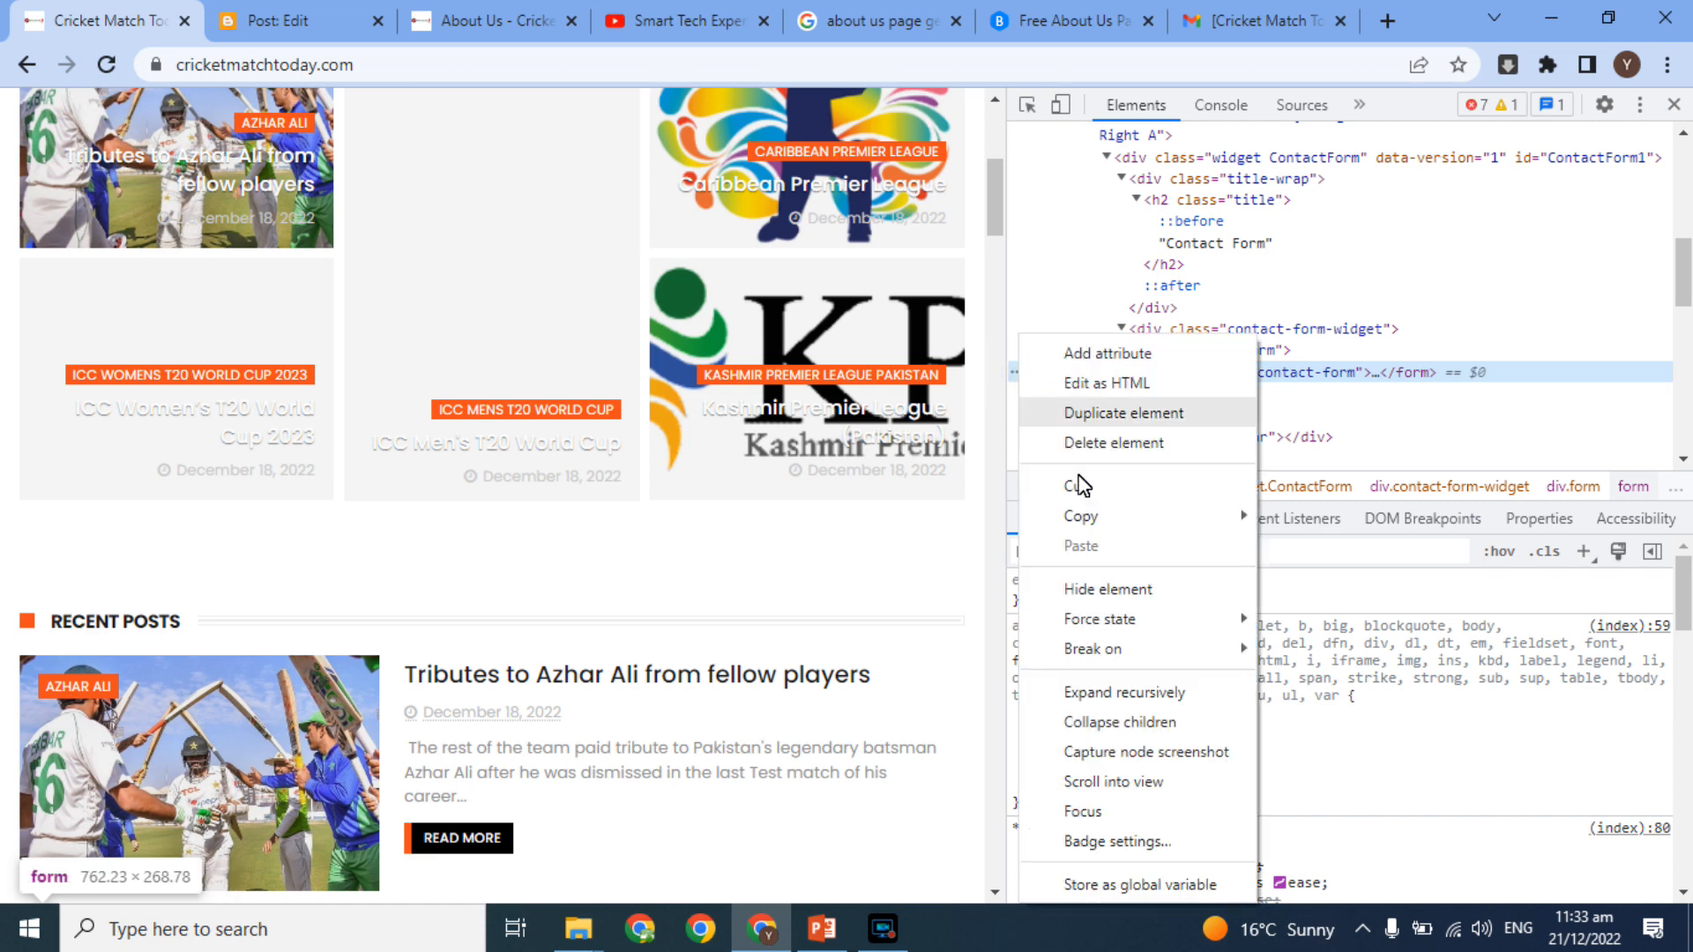
{"action": "mouse_move", "coordinate": [1087, 520]}
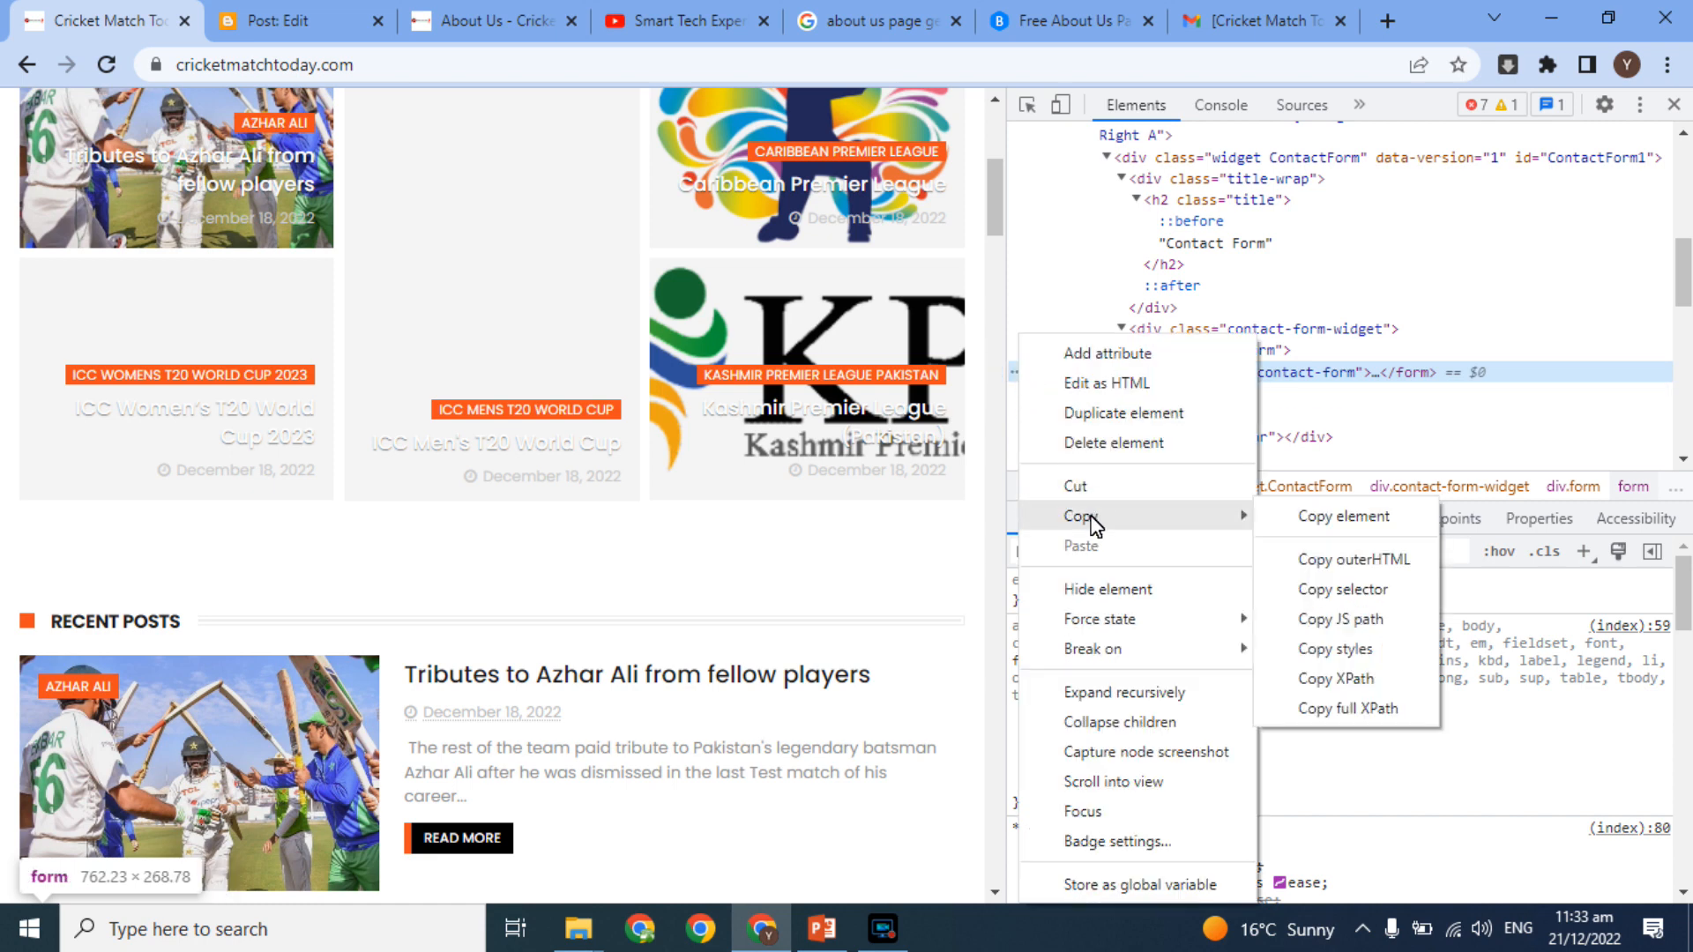
{"action": "left_click", "coordinate": [1355, 522]}
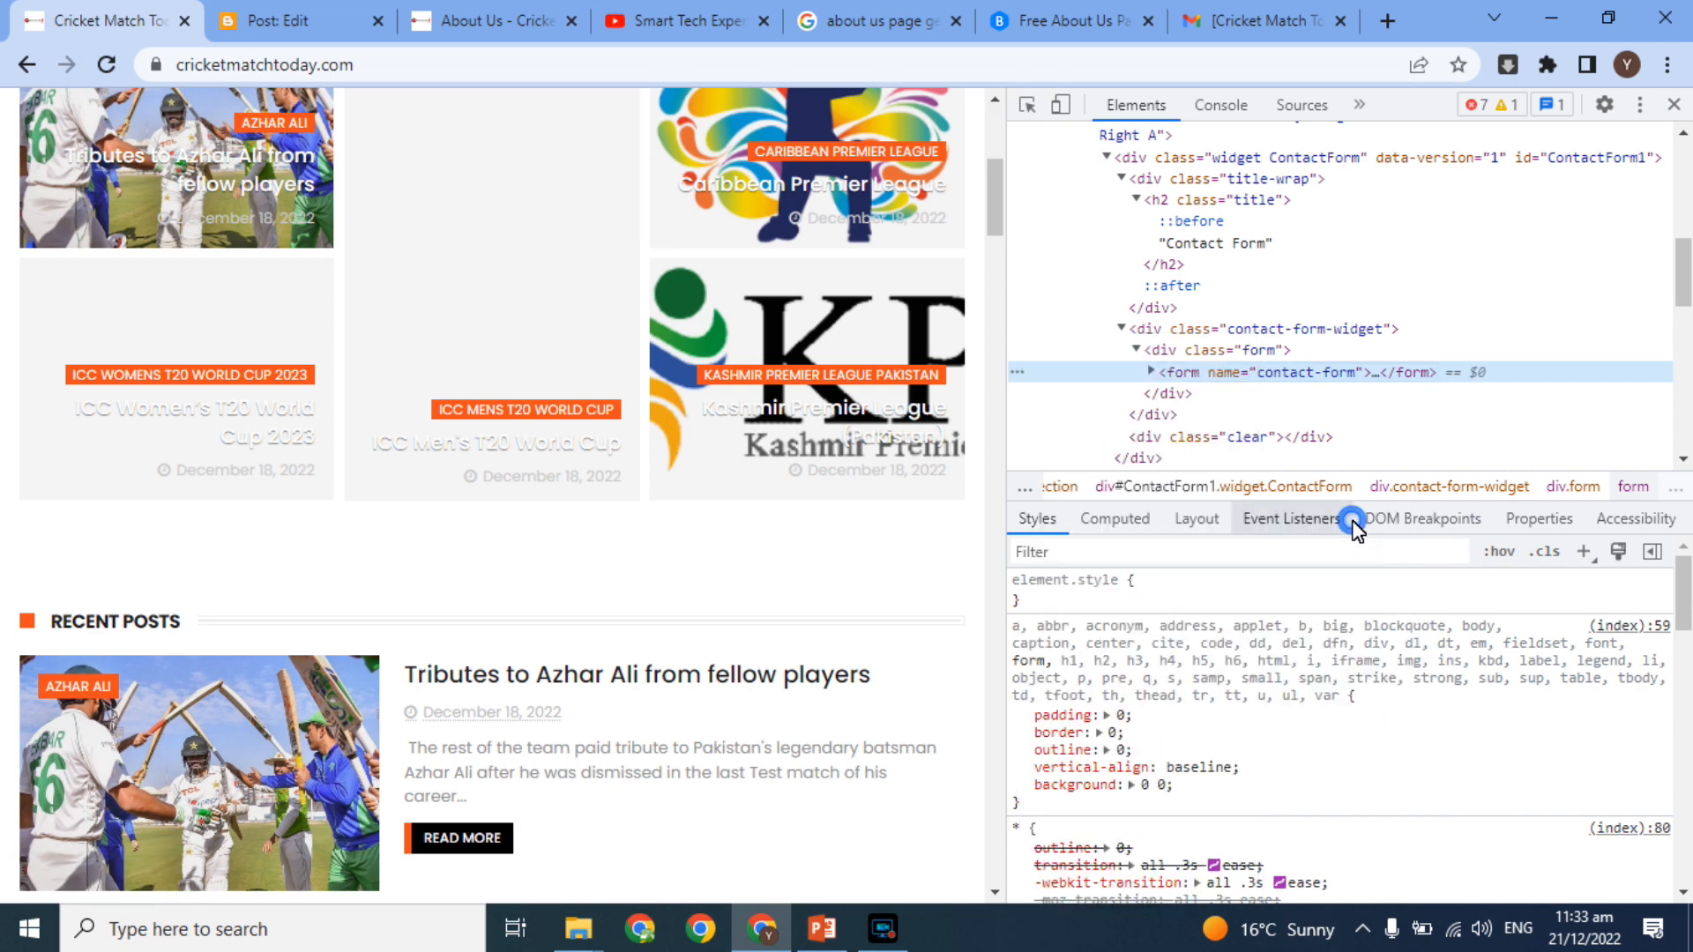
Step: Paste the copied form code into the blank Blogger post's HTML view, and return to the compose view
{"action": "left_click", "coordinate": [303, 12]}
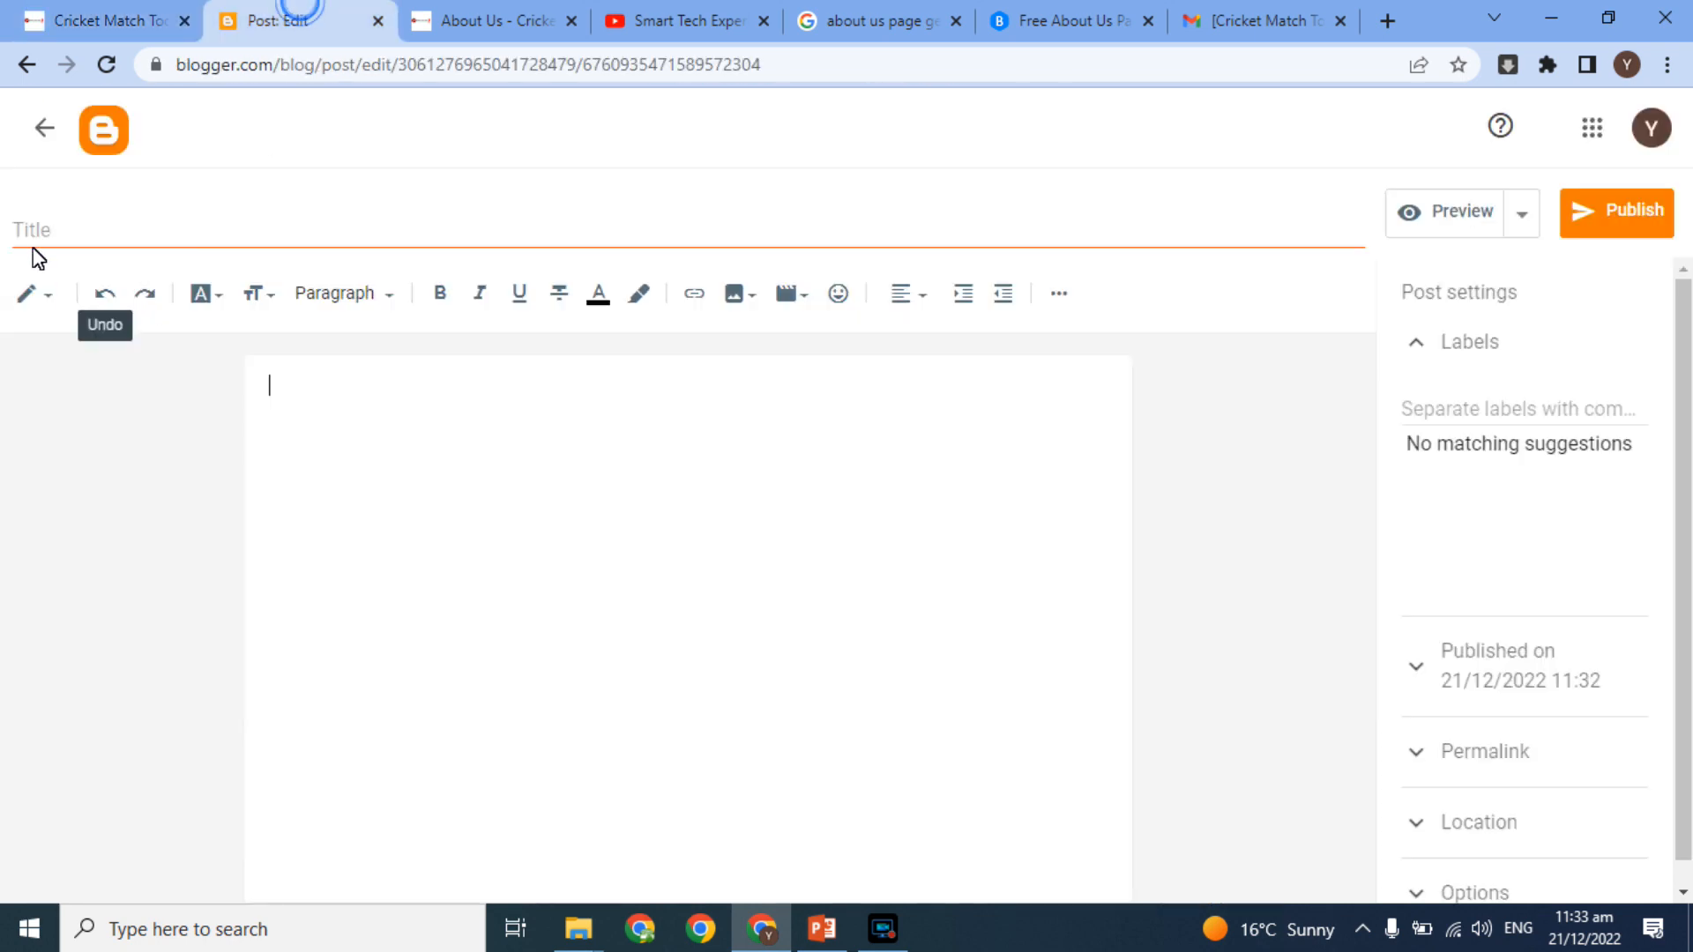
{"action": "left_click", "coordinate": [28, 298]}
{"action": "left_click", "coordinate": [83, 256]}
{"action": "left_click", "coordinate": [371, 438]}
{"action": "key", "text": "ctrl+a"}
{"action": "key", "text": "ctrl+v"}
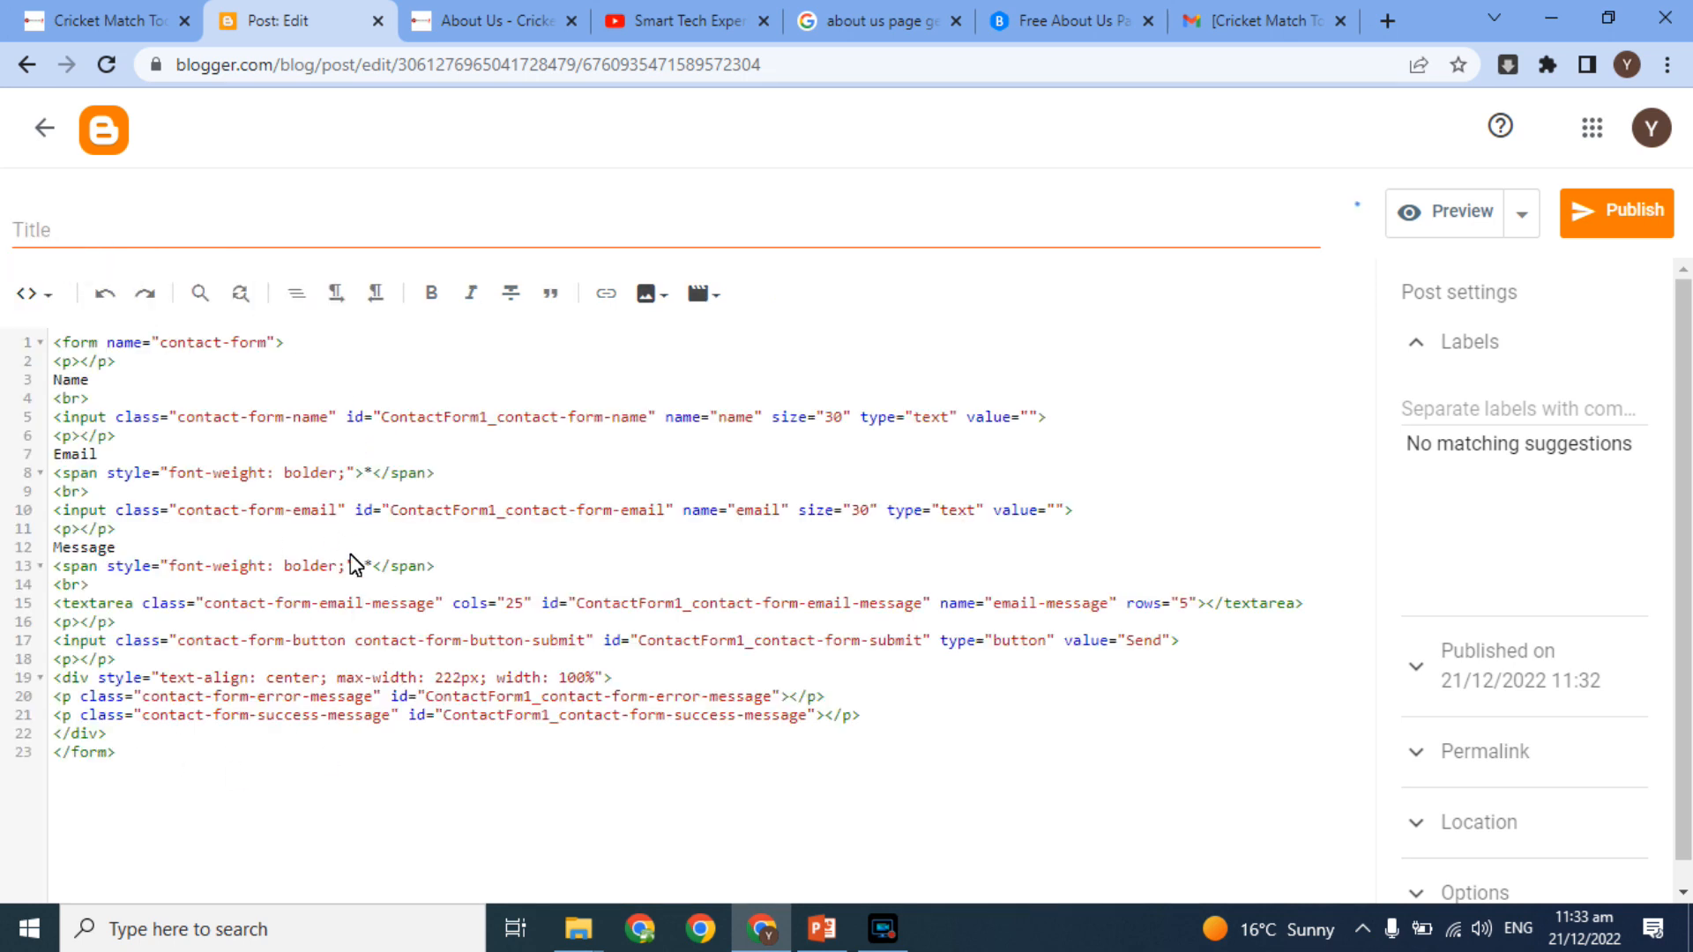
{"action": "left_click", "coordinate": [48, 294]}
{"action": "left_click", "coordinate": [66, 360]}
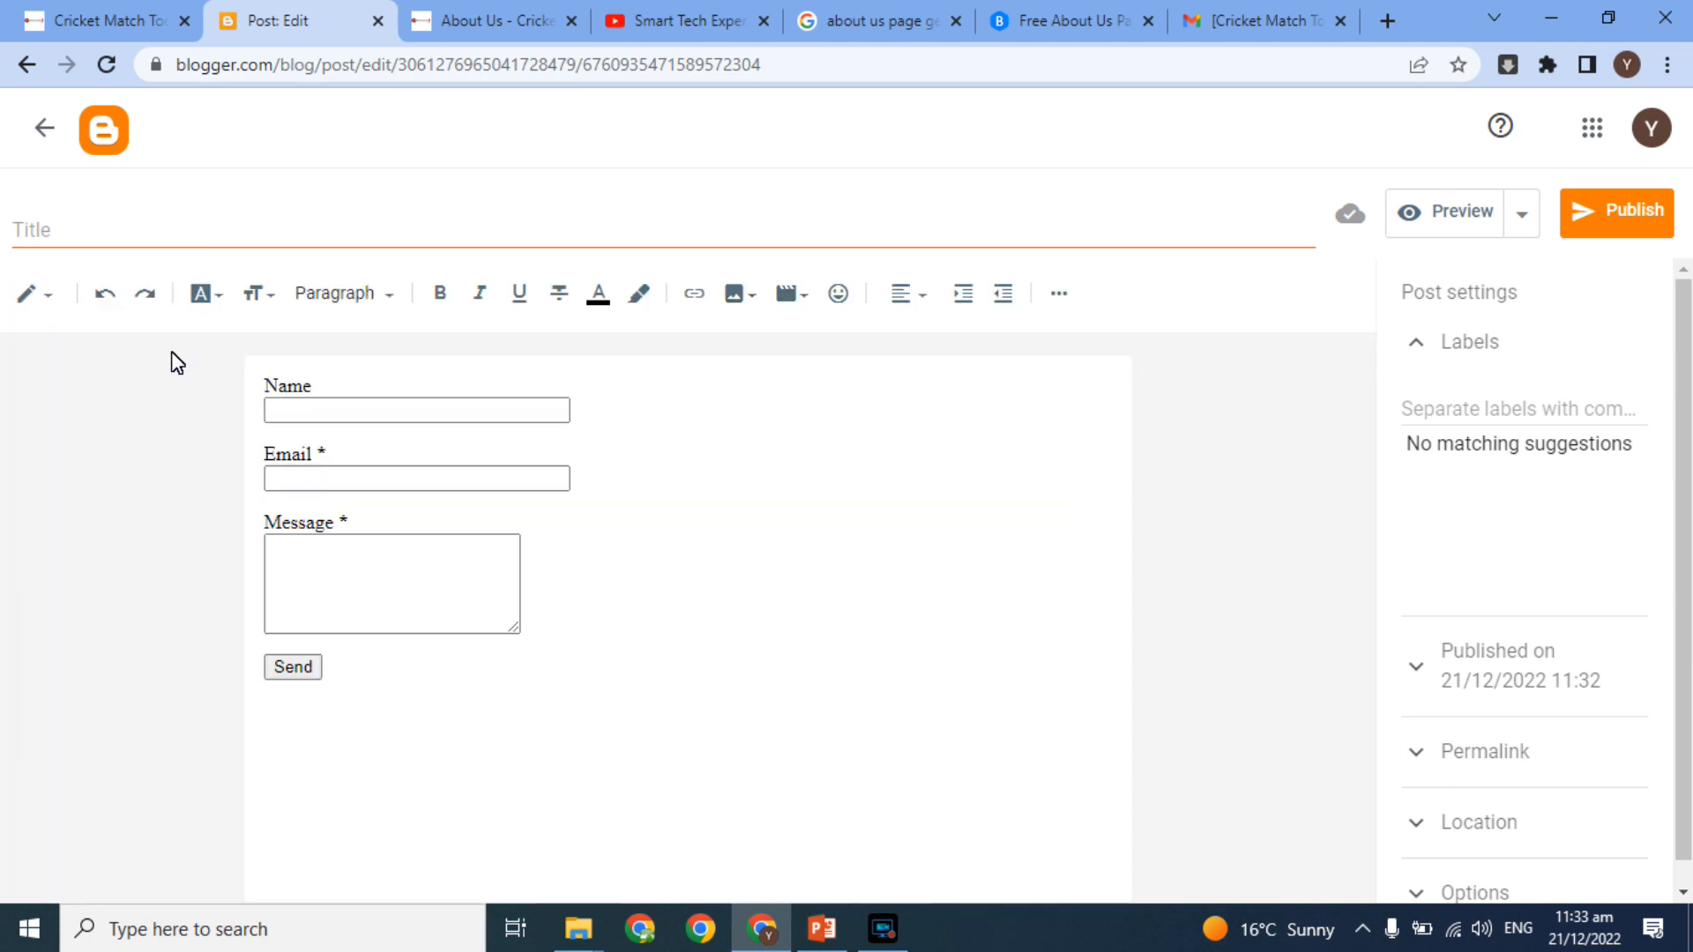
Step: Add the line "Please contact us to Get Information" above the Name field of the form in the post
{"action": "left_click", "coordinate": [266, 384]}
{"action": "key", "text": "Return"}
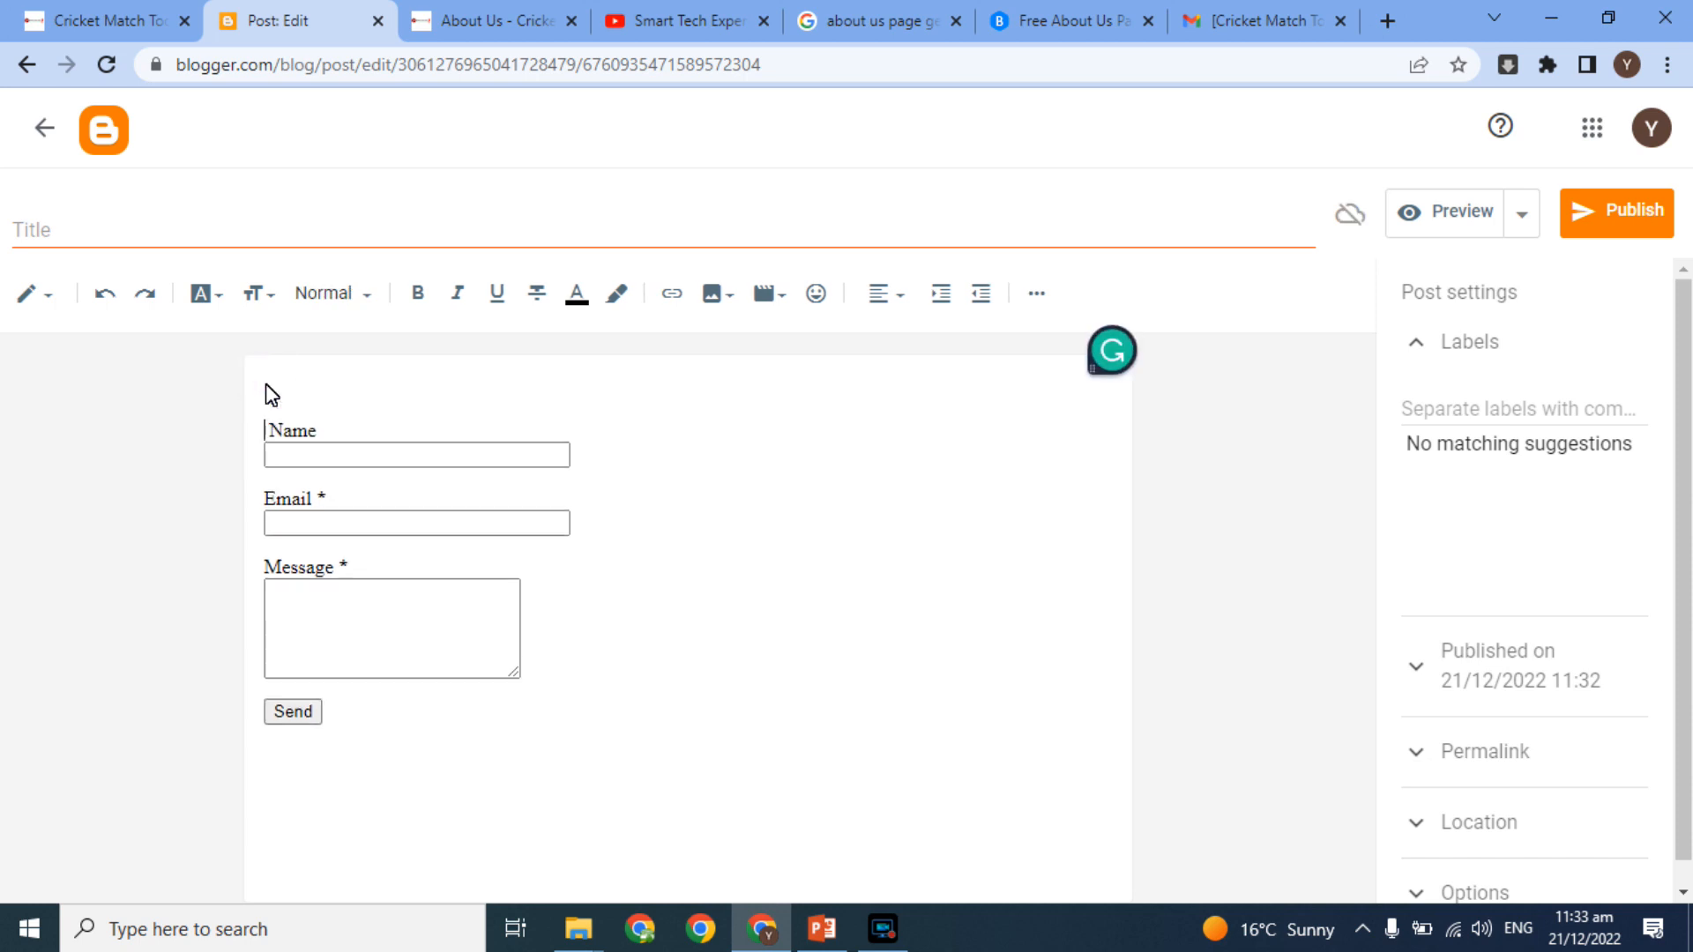
{"action": "type", "text": "a"}
{"action": "type", "text": "lease contac"}
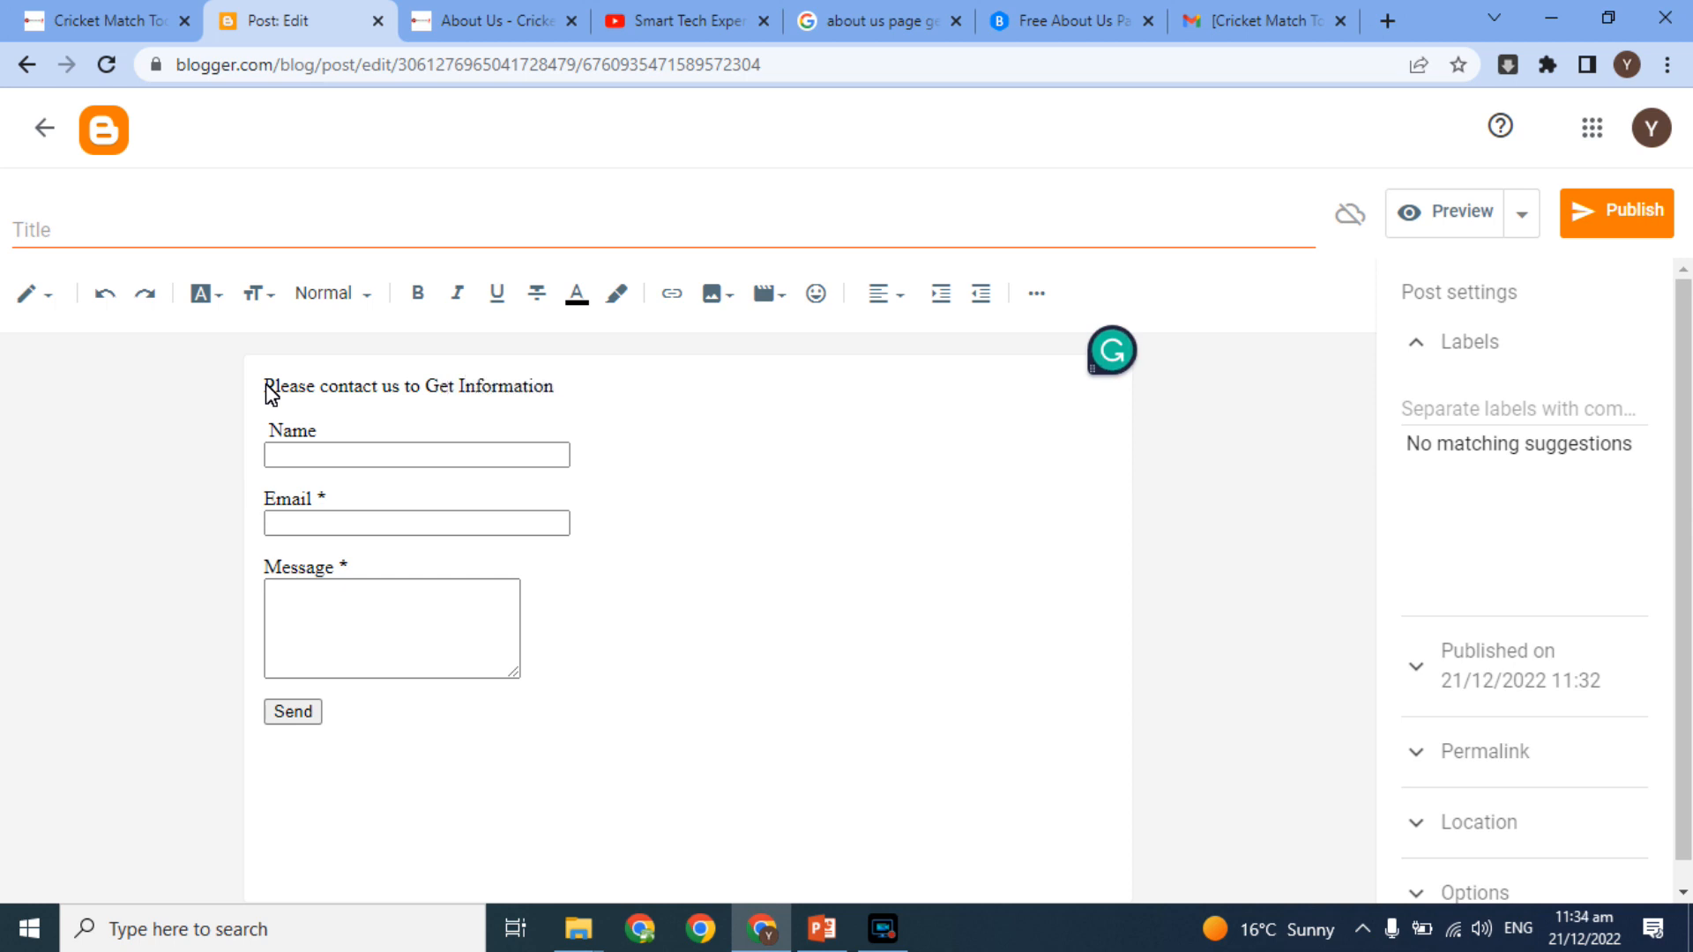
Step: Make the line "Please contact us to Get Information" bold and give it the Heading style
{"action": "triple_click", "coordinate": [268, 394]}
{"action": "left_click", "coordinate": [412, 295]}
{"action": "left_click", "coordinate": [328, 294]}
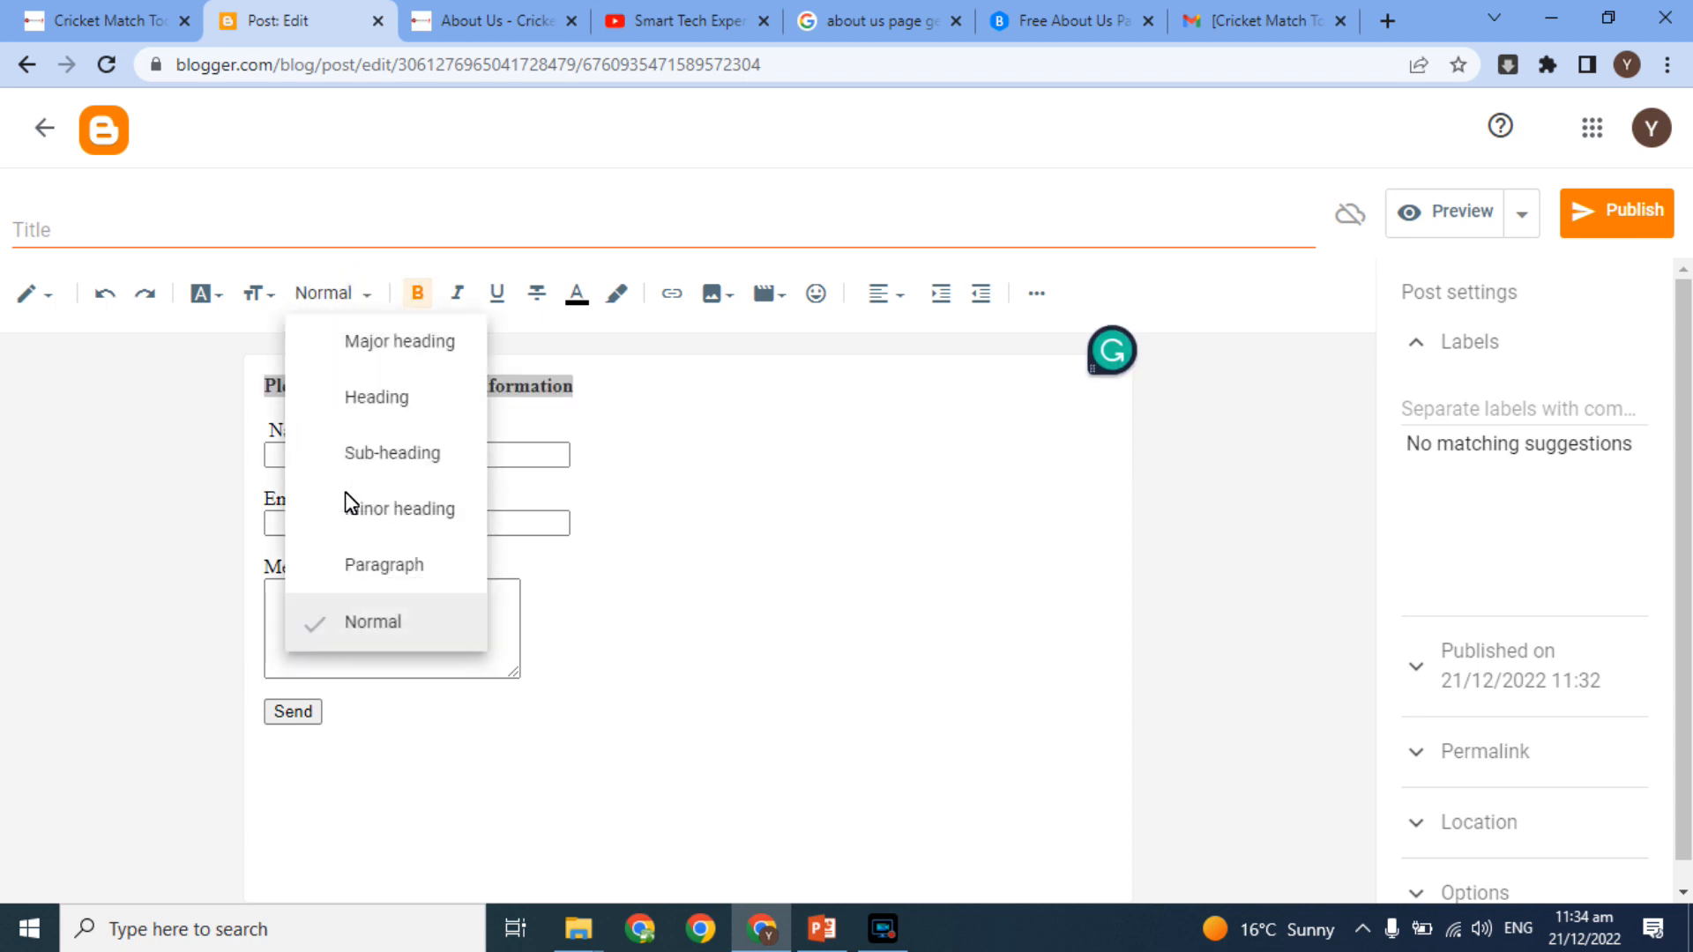
{"action": "left_click", "coordinate": [402, 402]}
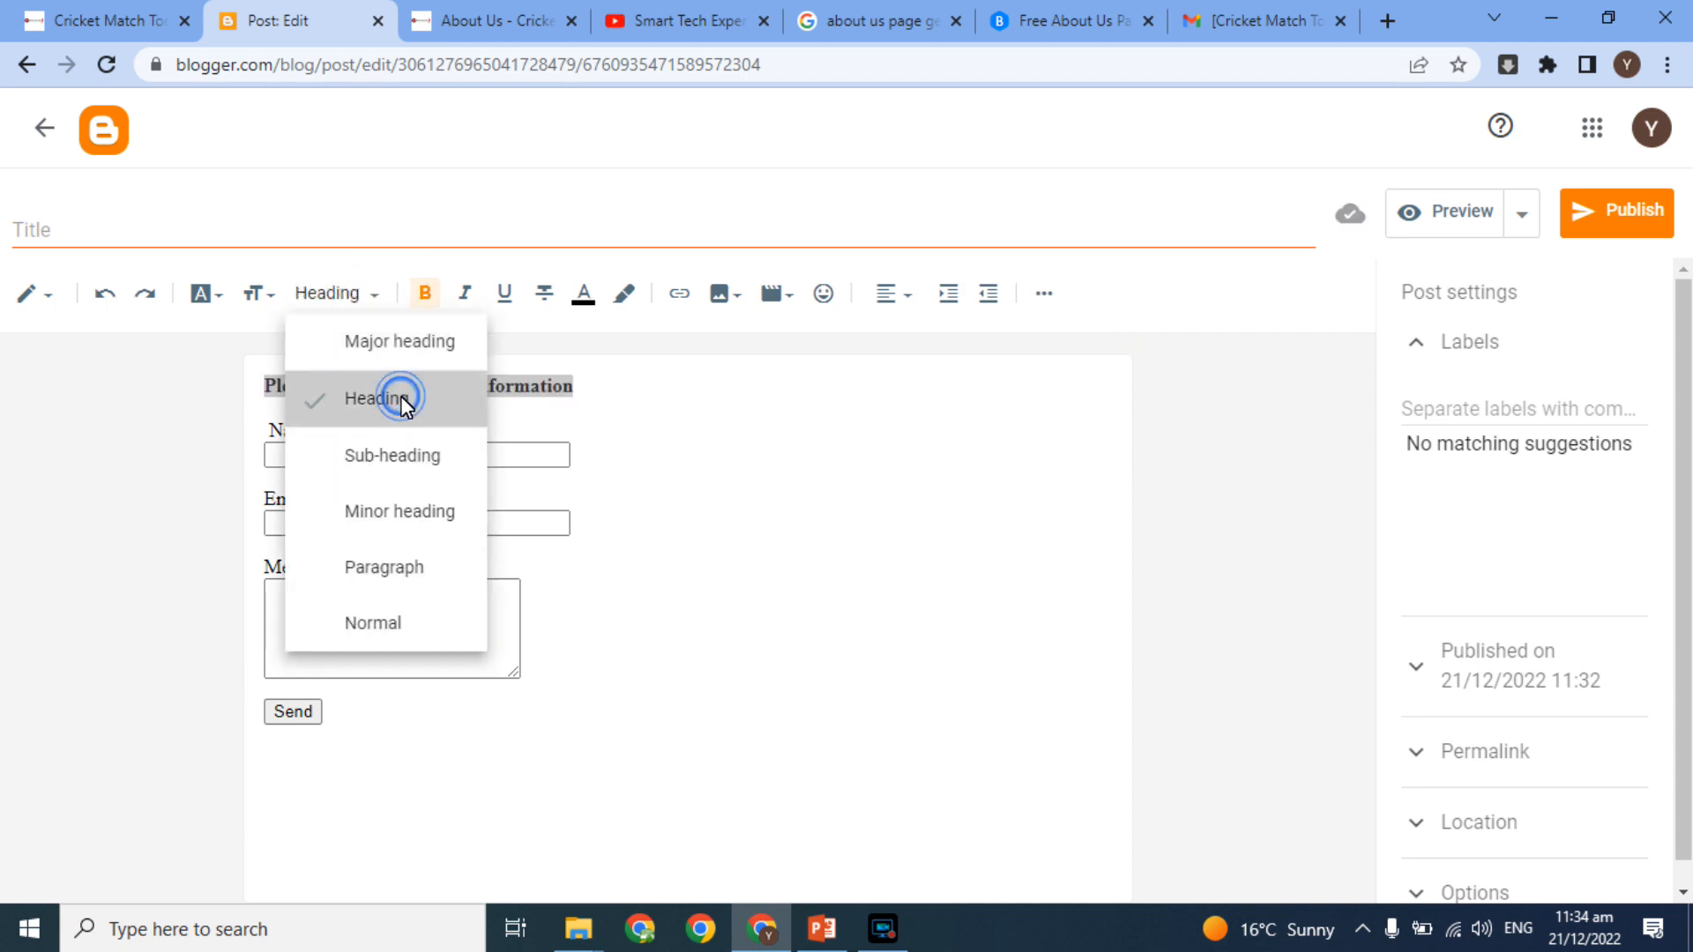
{"action": "left_click", "coordinate": [612, 377]}
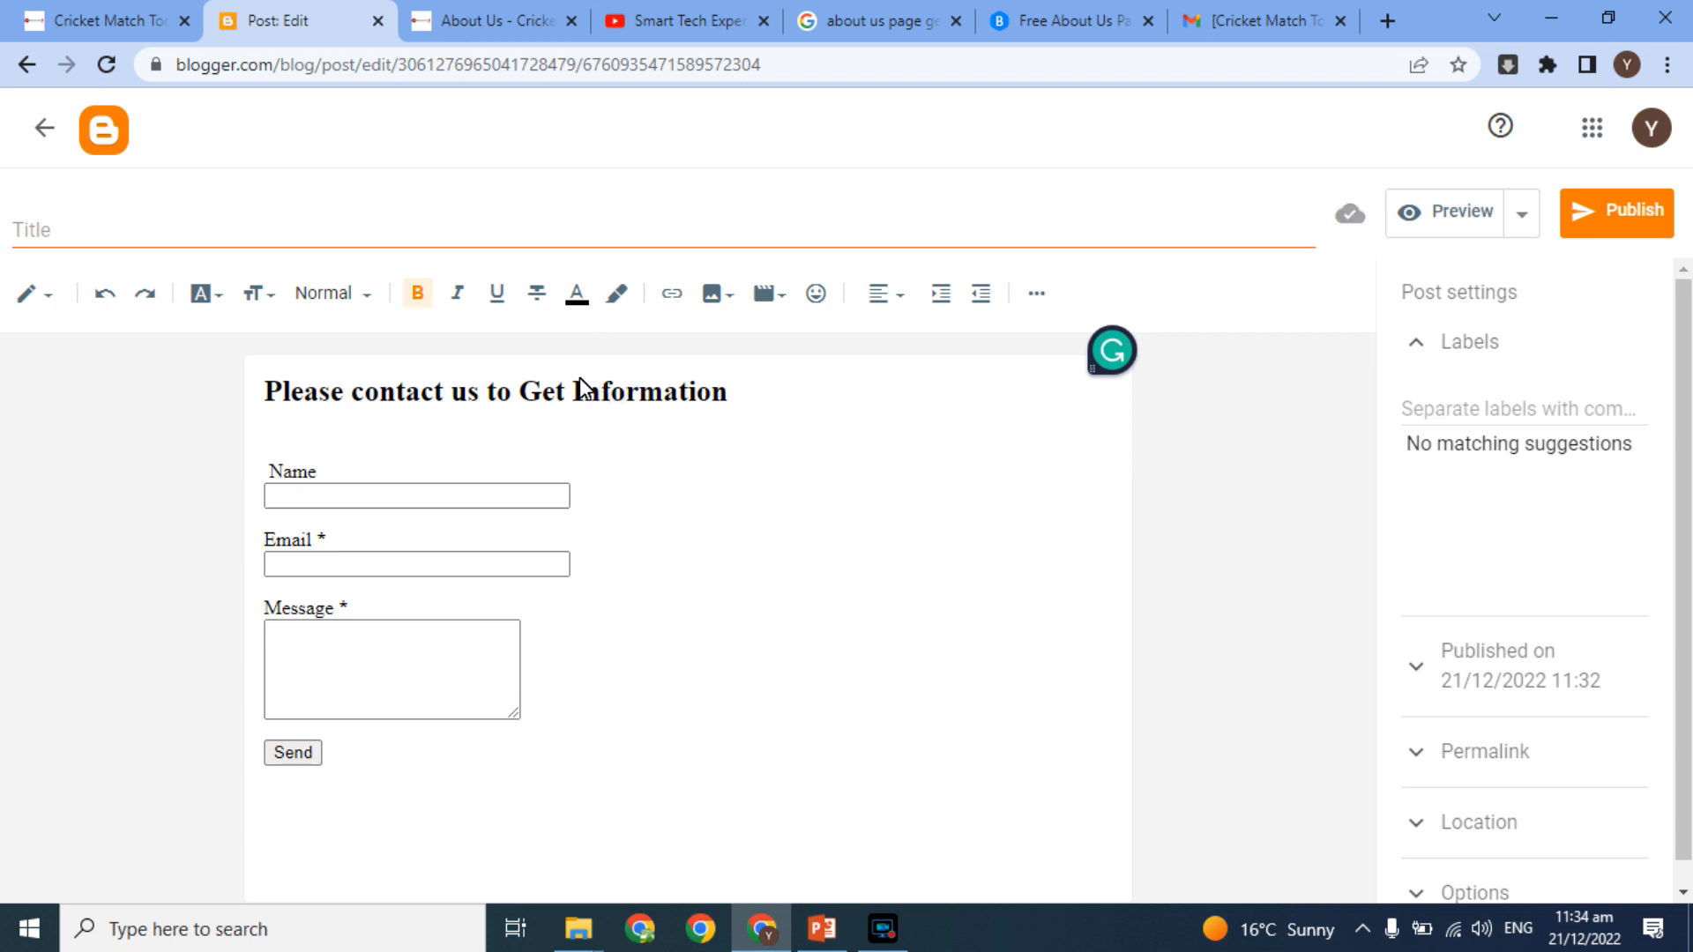
Step: Colour the heading text above the form red
{"action": "triple_click", "coordinate": [587, 399]}
{"action": "left_click", "coordinate": [577, 295]}
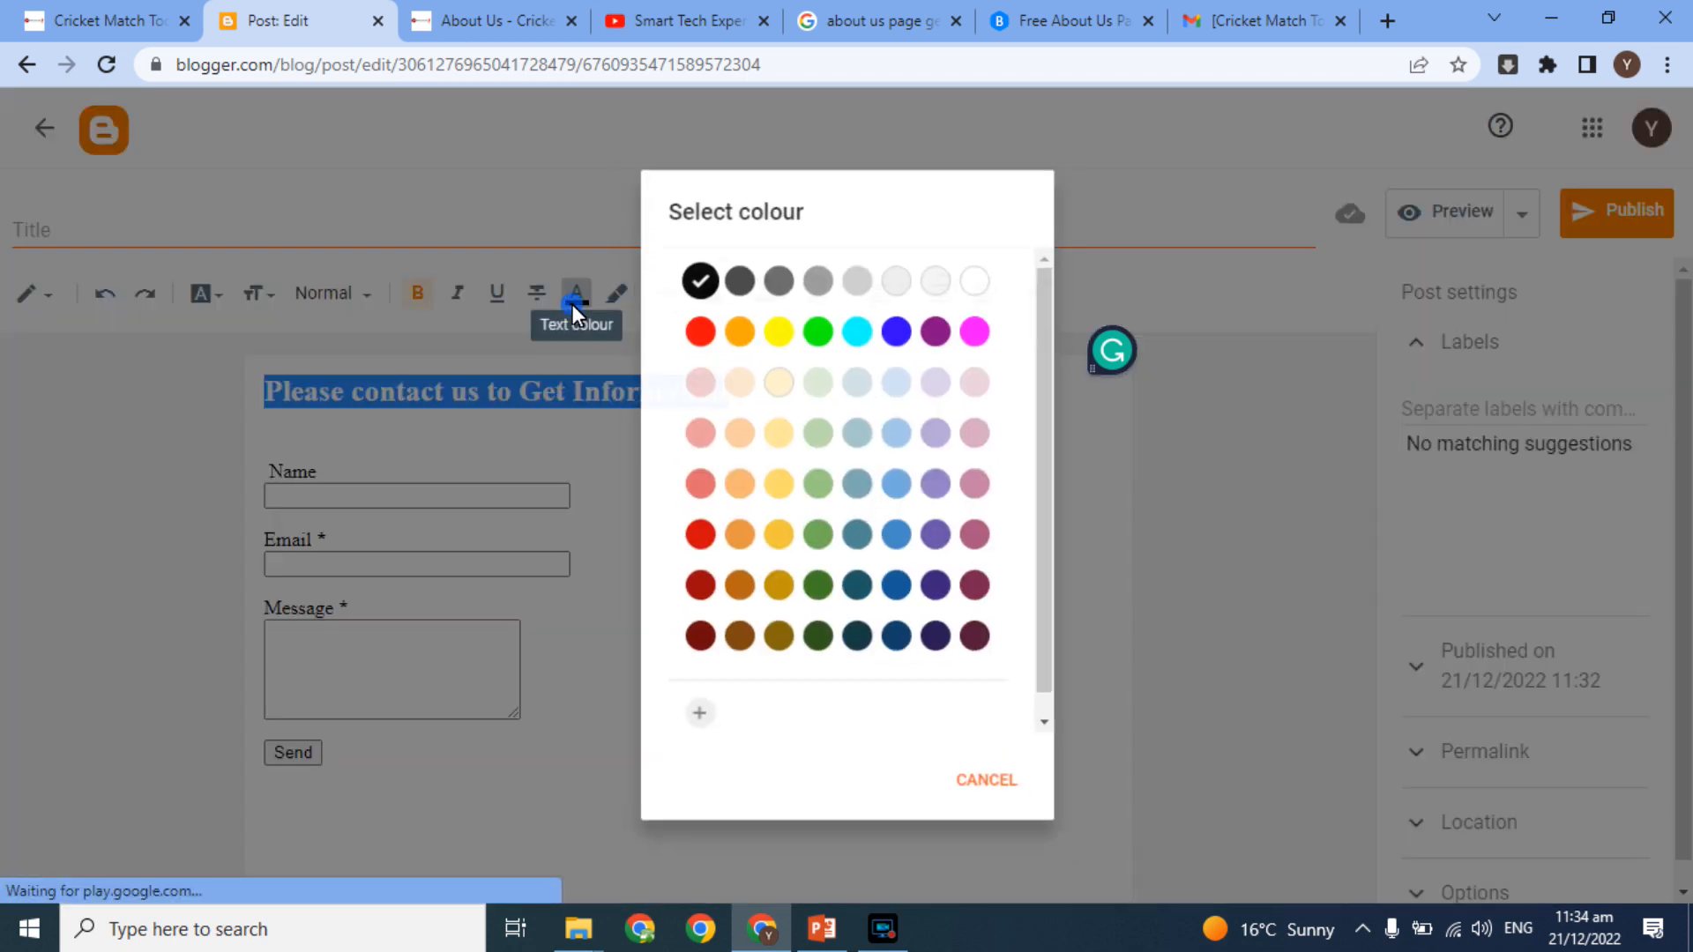
{"action": "left_click", "coordinate": [683, 314]}
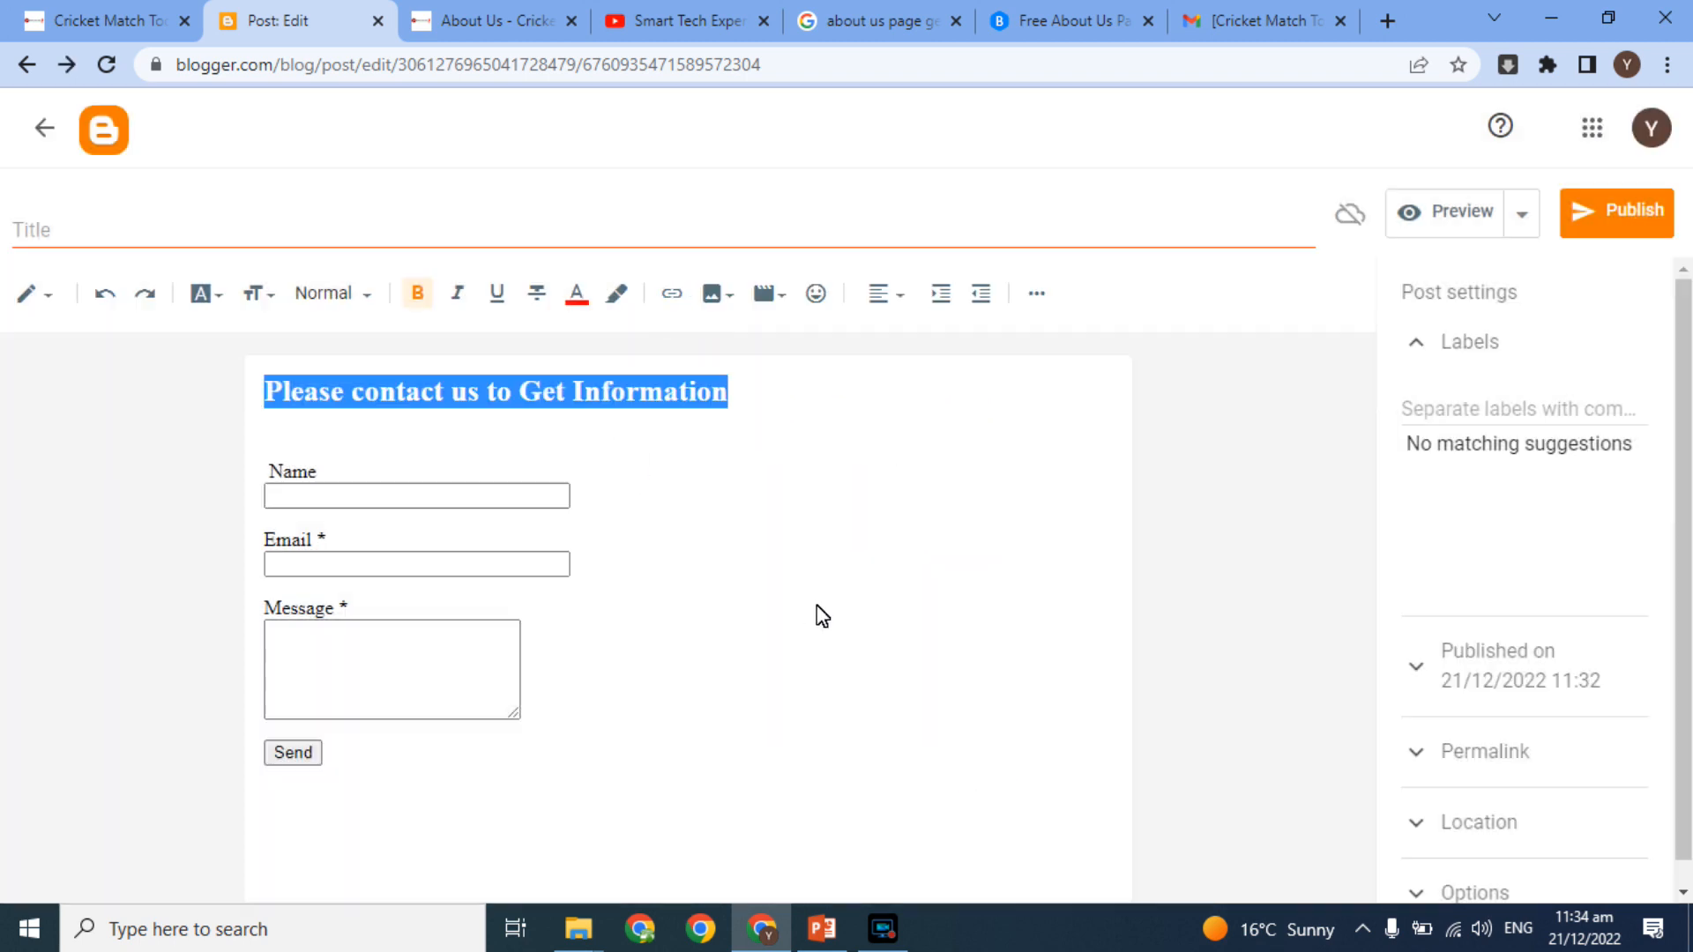
{"action": "left_click", "coordinate": [743, 476]}
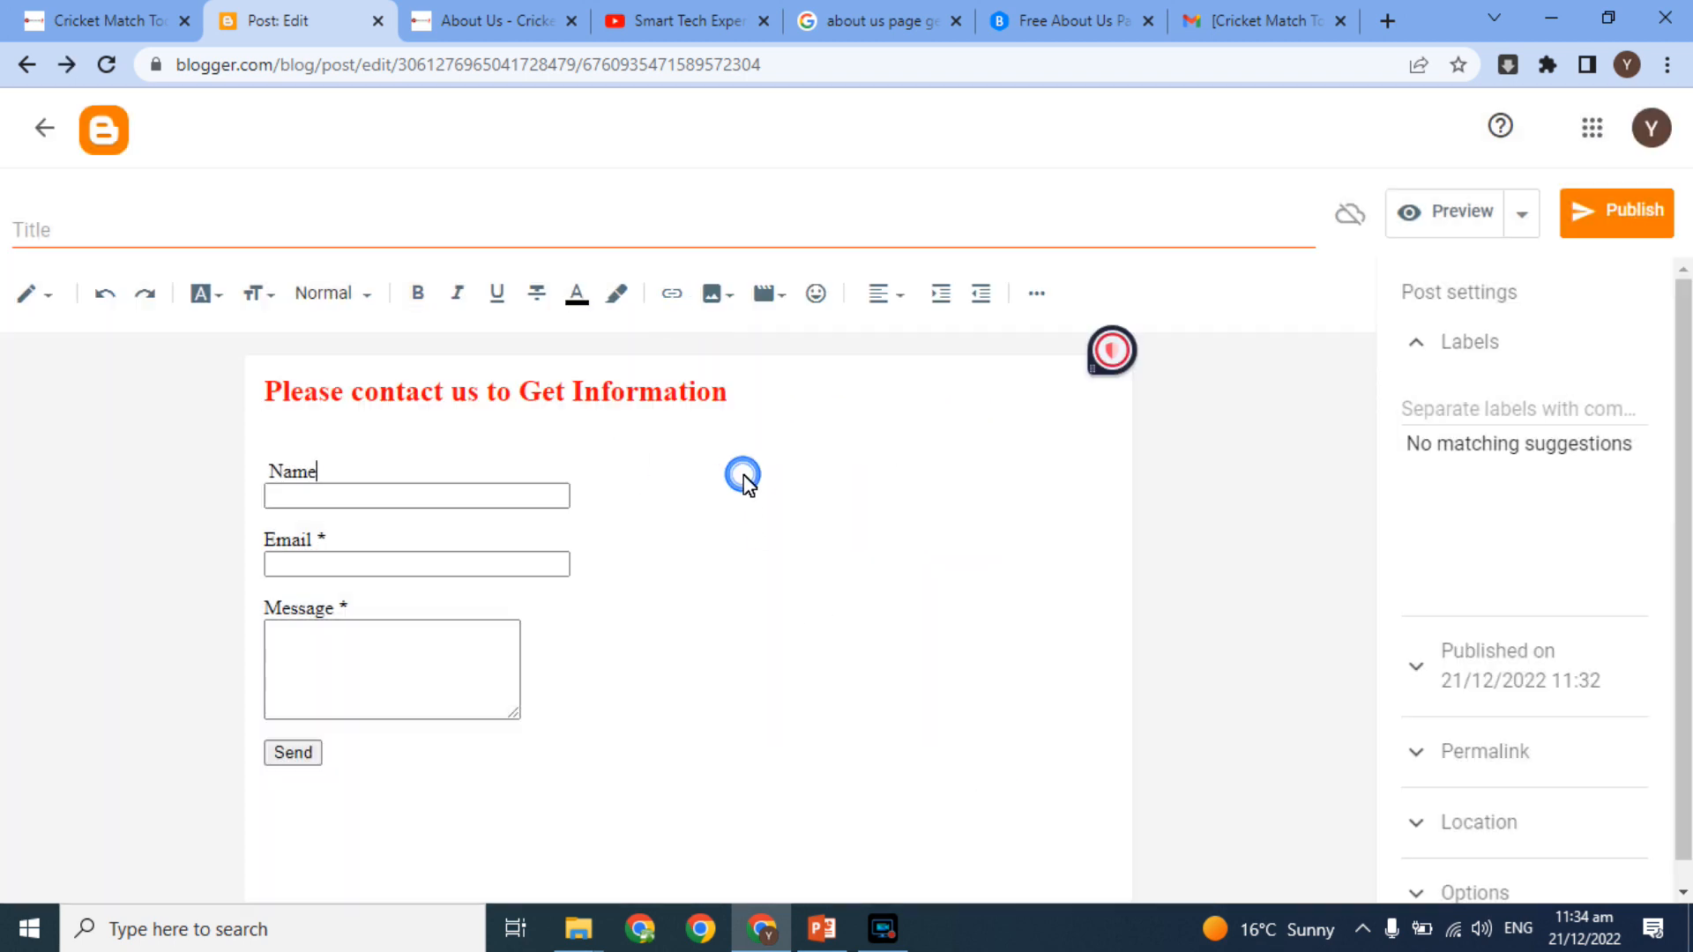
Step: Title the post "Contact Us Form" and publish it to the blog
{"action": "left_click", "coordinate": [554, 224]}
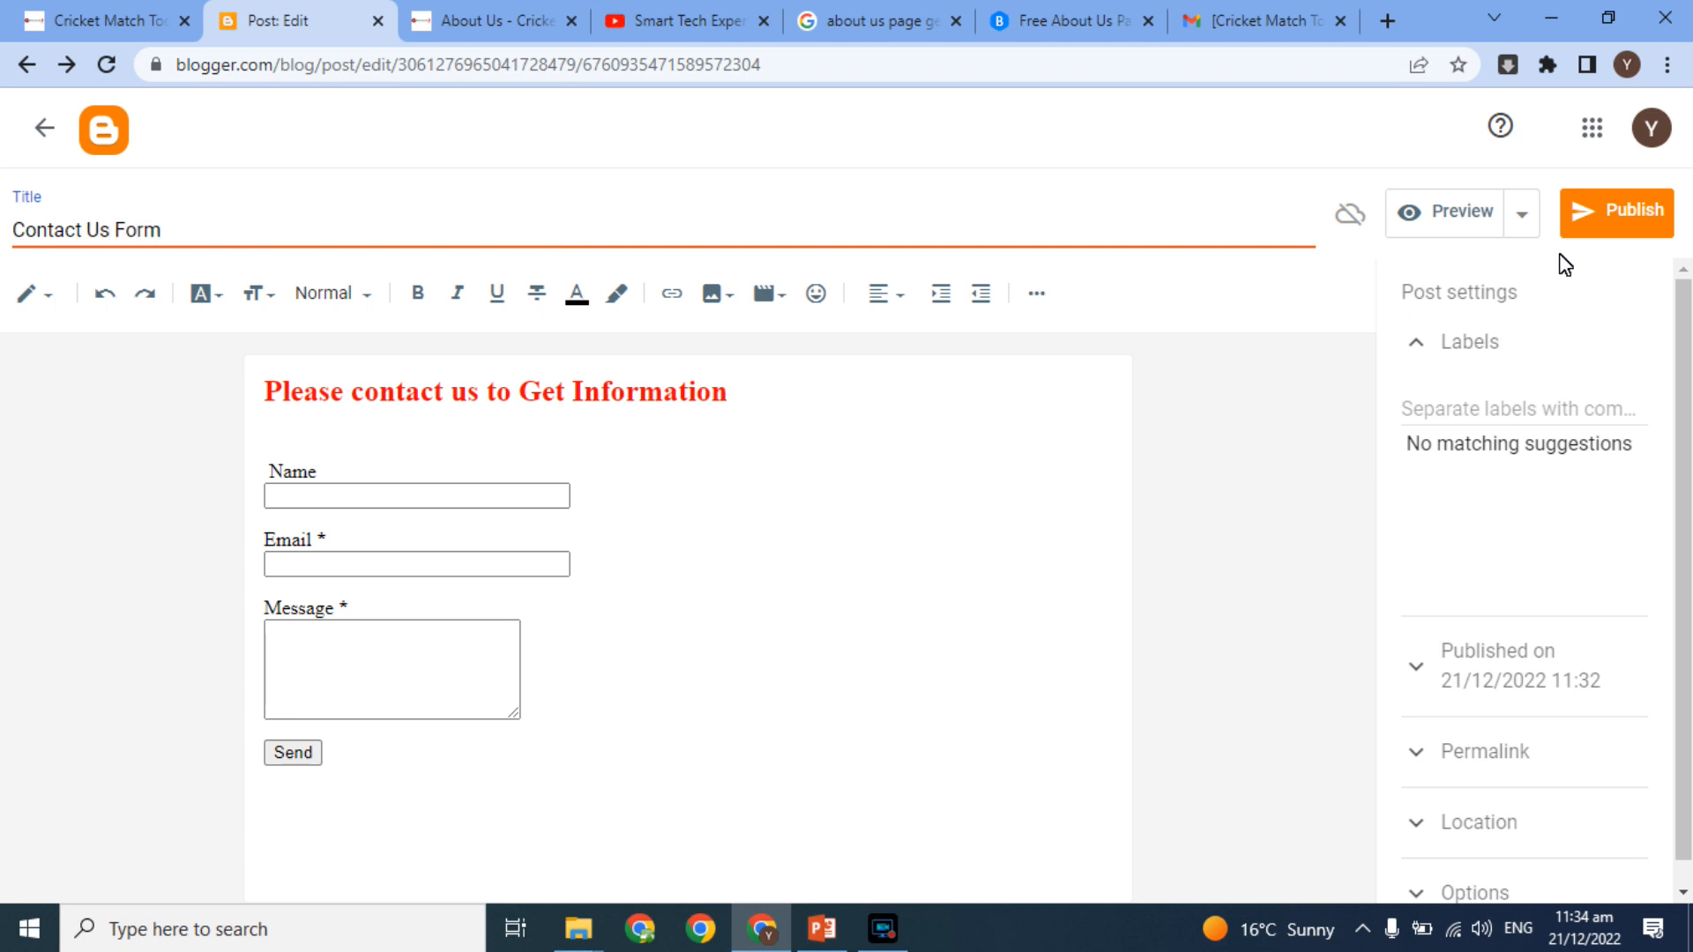
{"action": "left_click", "coordinate": [1599, 217]}
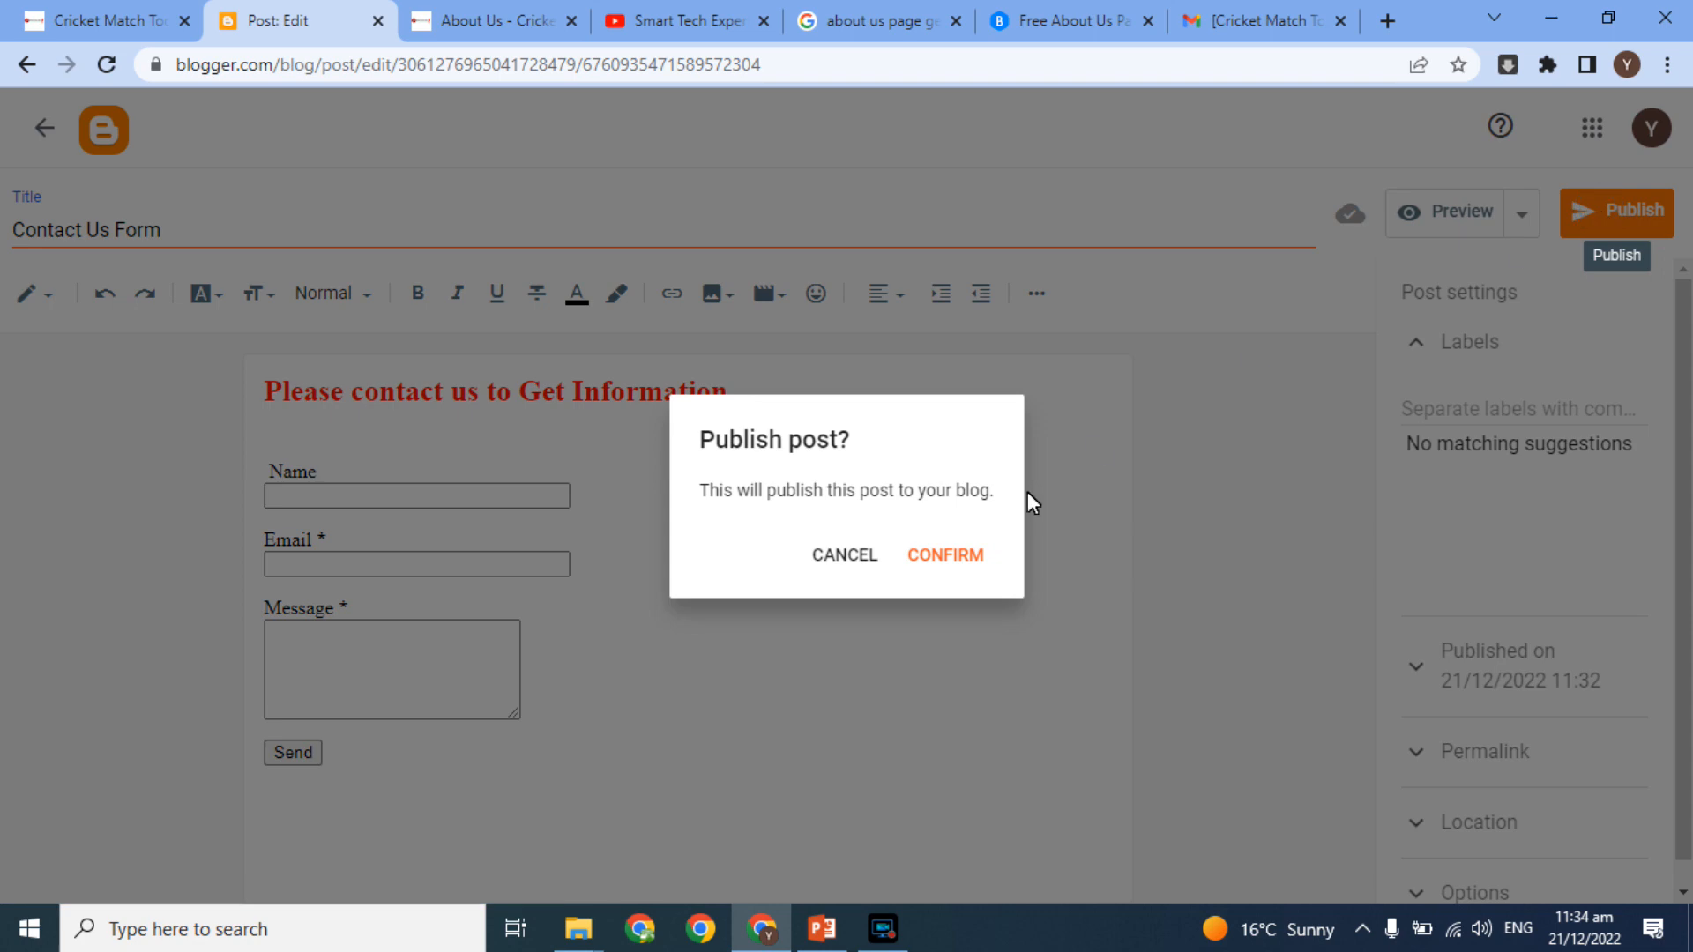
{"action": "left_click", "coordinate": [967, 555]}
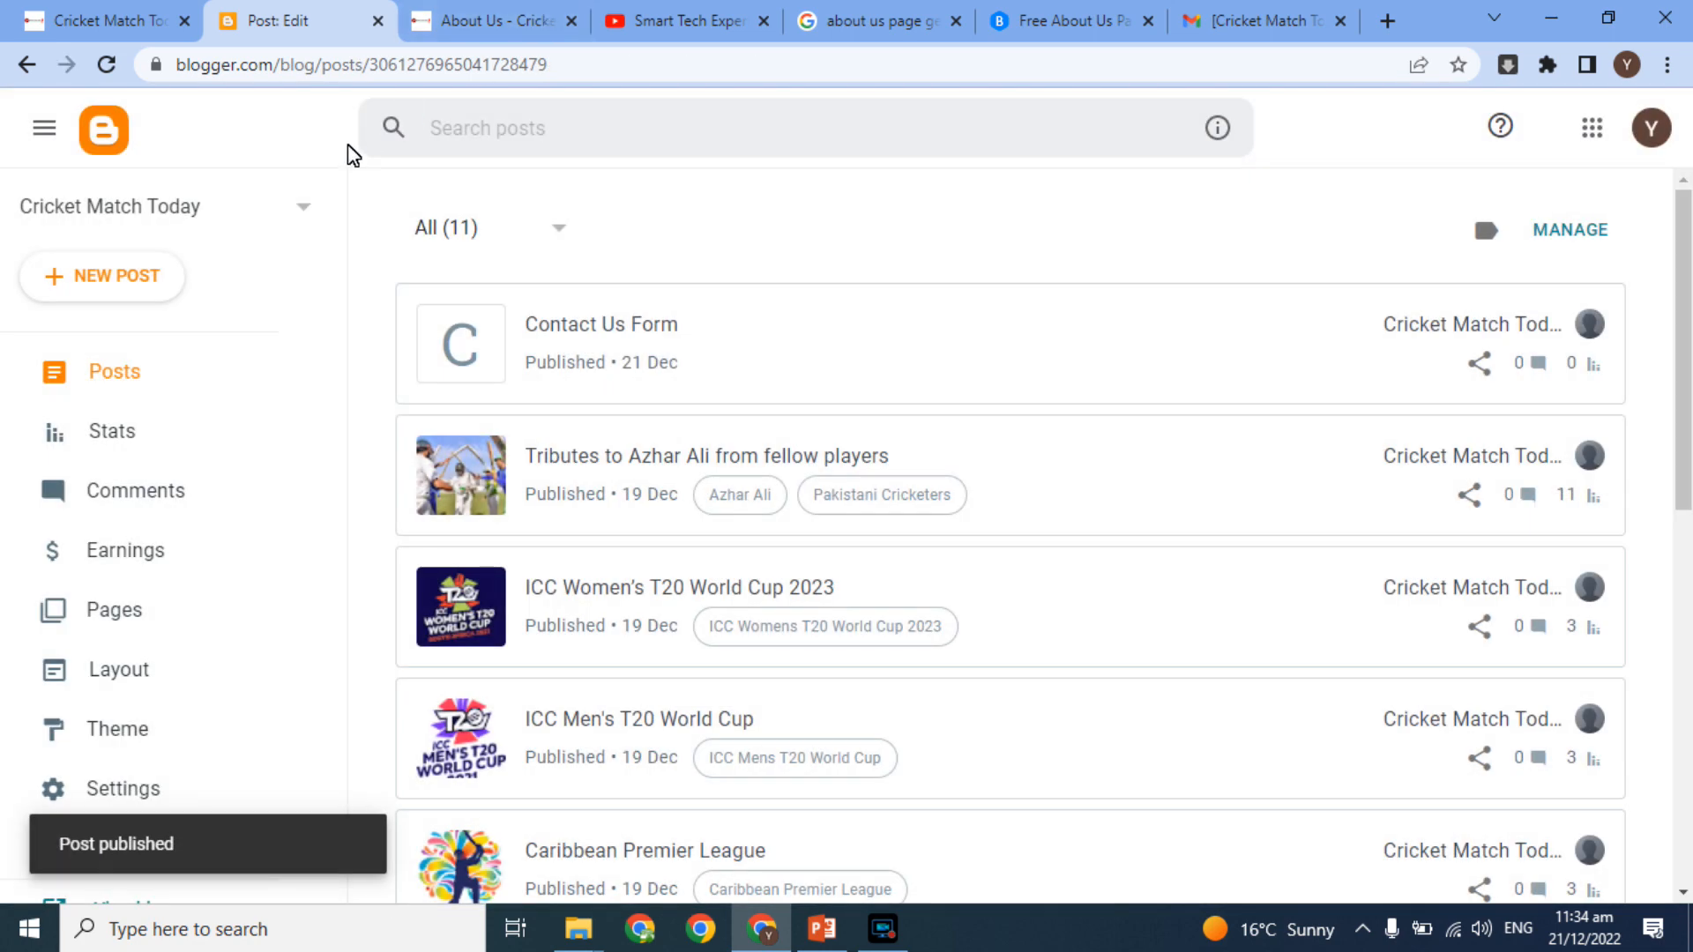
Step: View the published Contact Us Form post on the site and copy its web address
{"action": "mouse_move", "coordinate": [896, 352]}
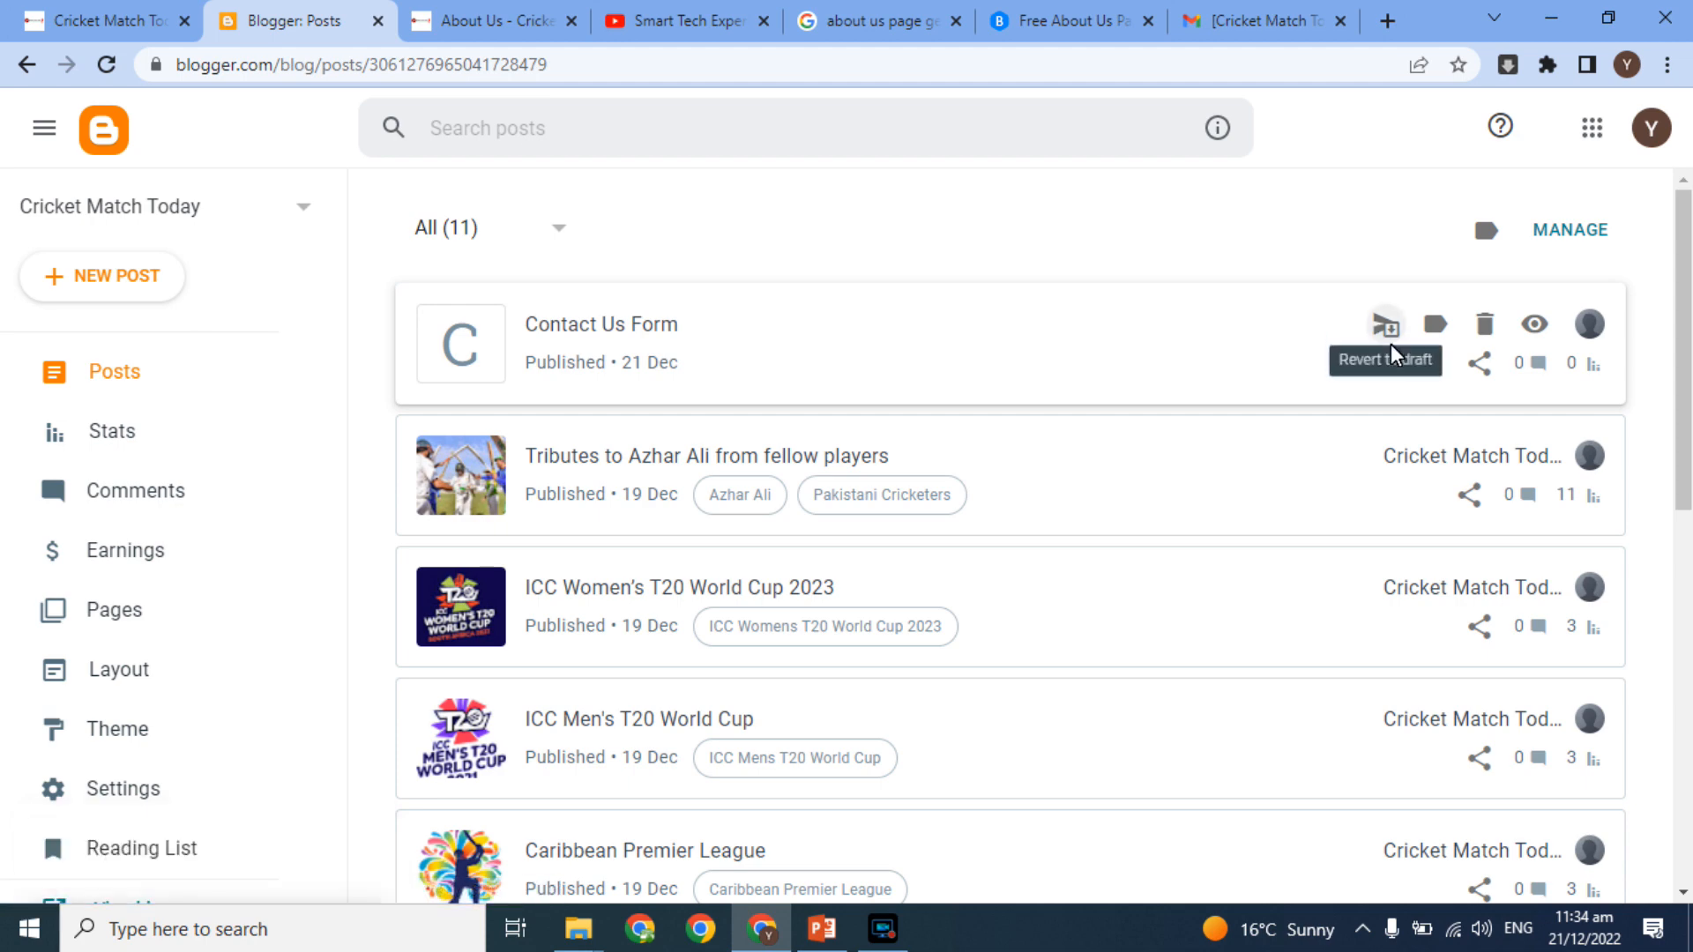
{"action": "left_click", "coordinate": [1532, 324]}
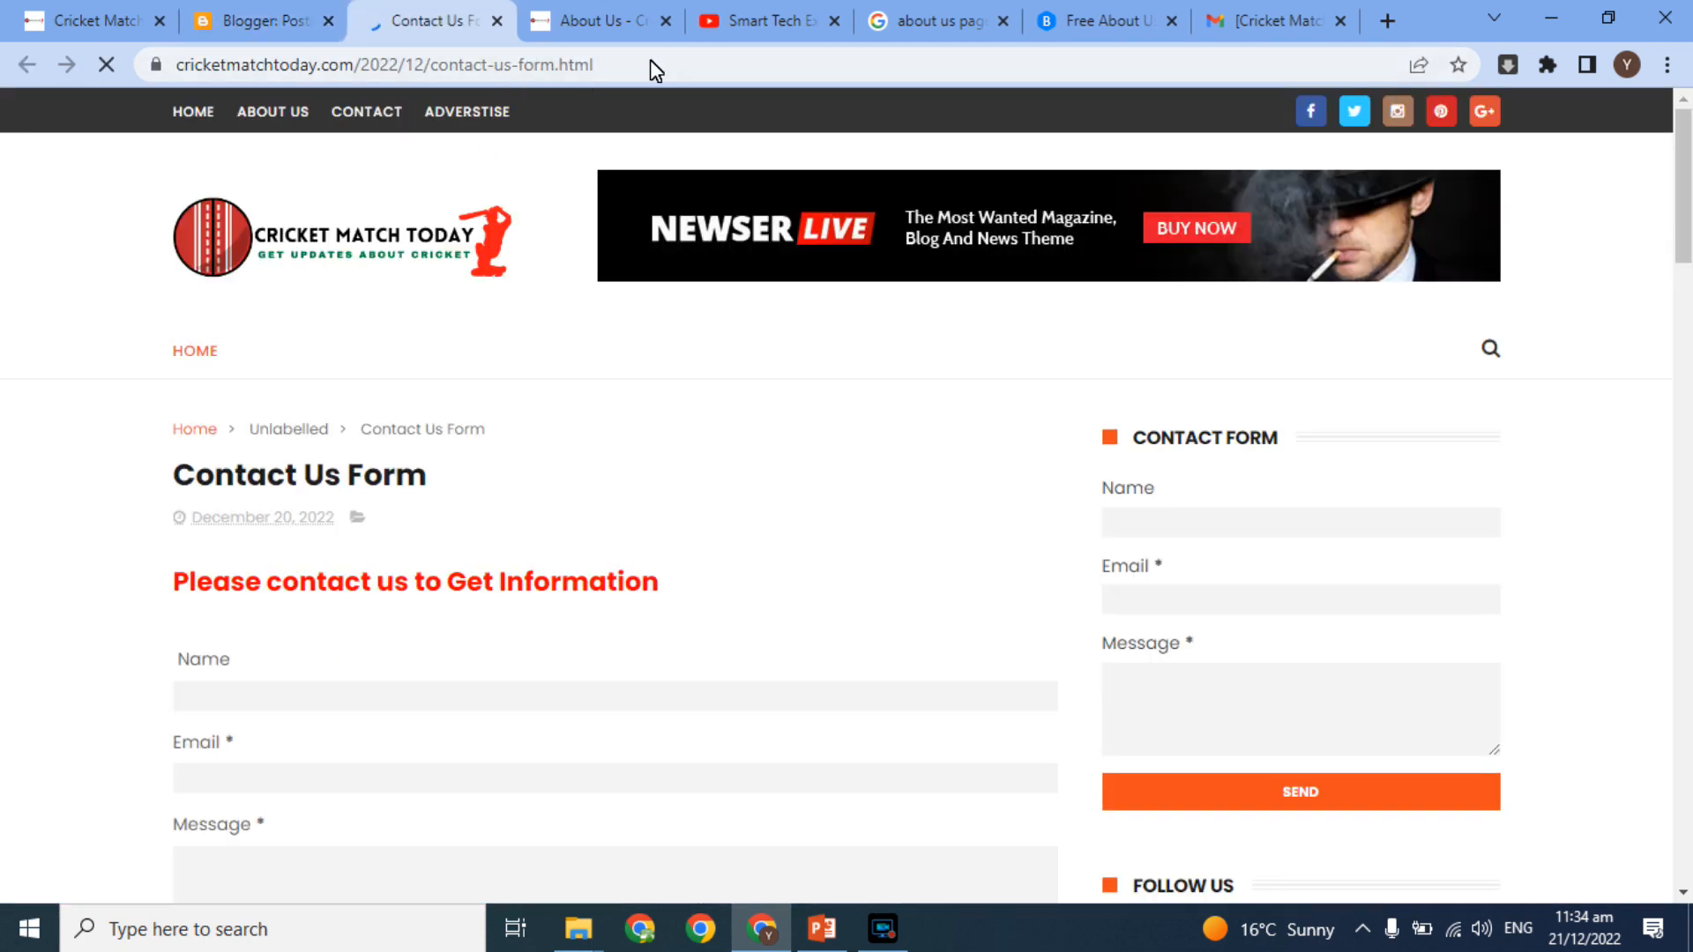
{"action": "left_click", "coordinate": [628, 63]}
{"action": "key", "text": "ctrl+c"}
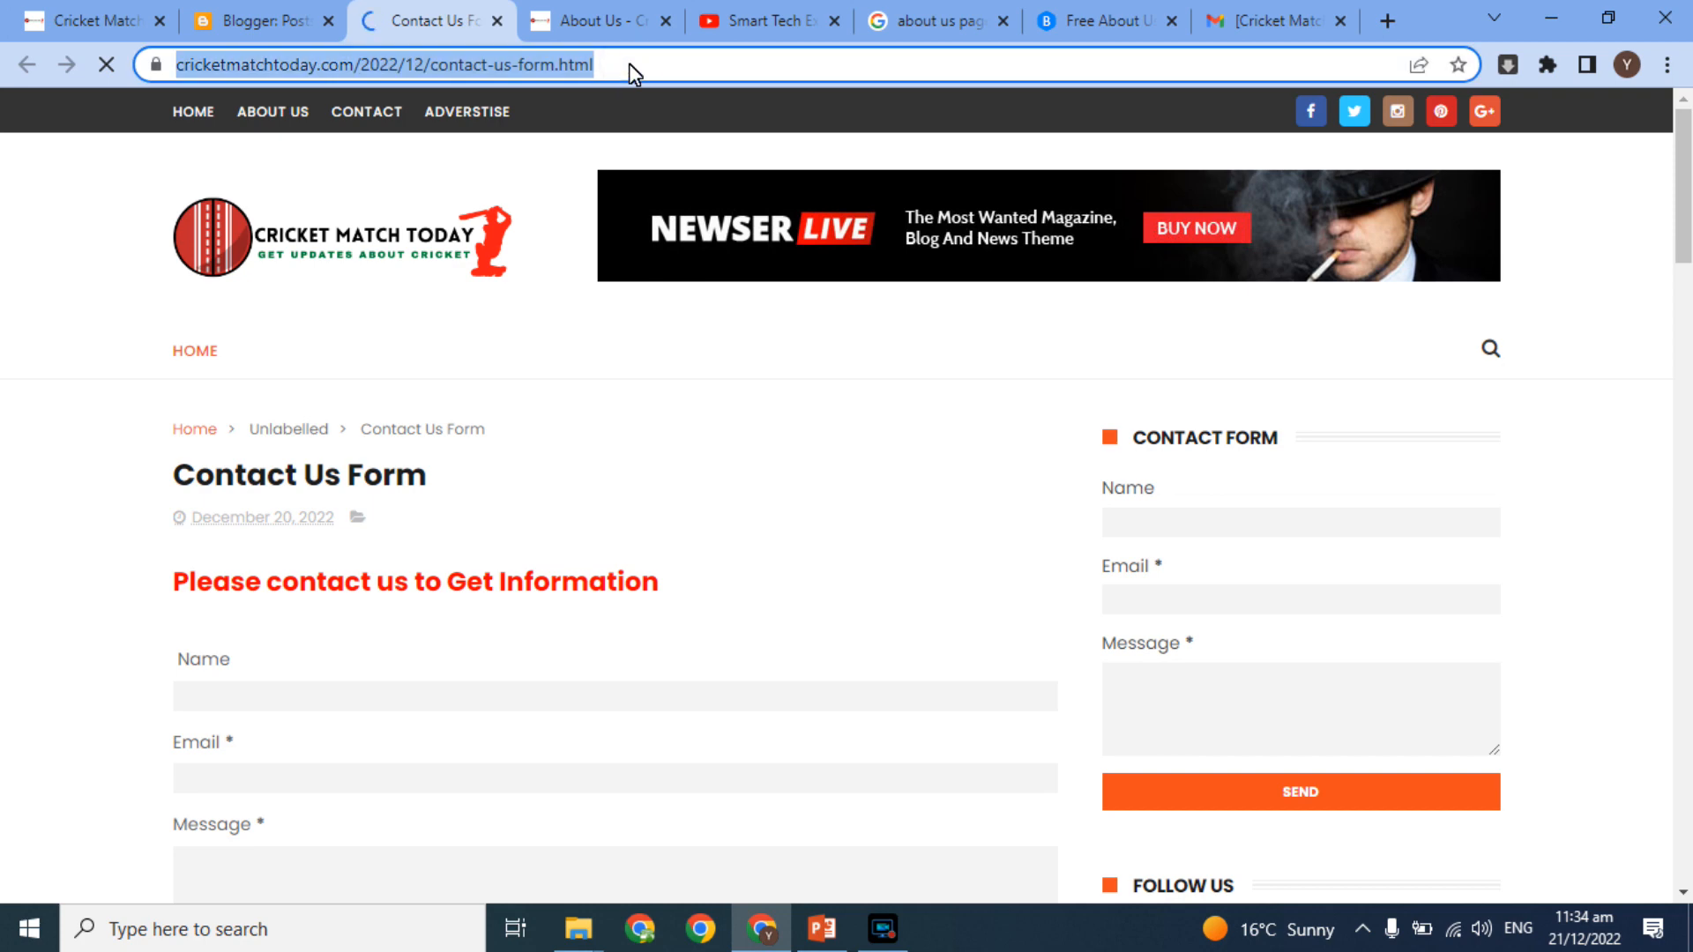
Step: Open the Top Navigation Menu gadget in the blog's layout for editing, and check the site's Contact link
{"action": "left_click", "coordinate": [310, 11]}
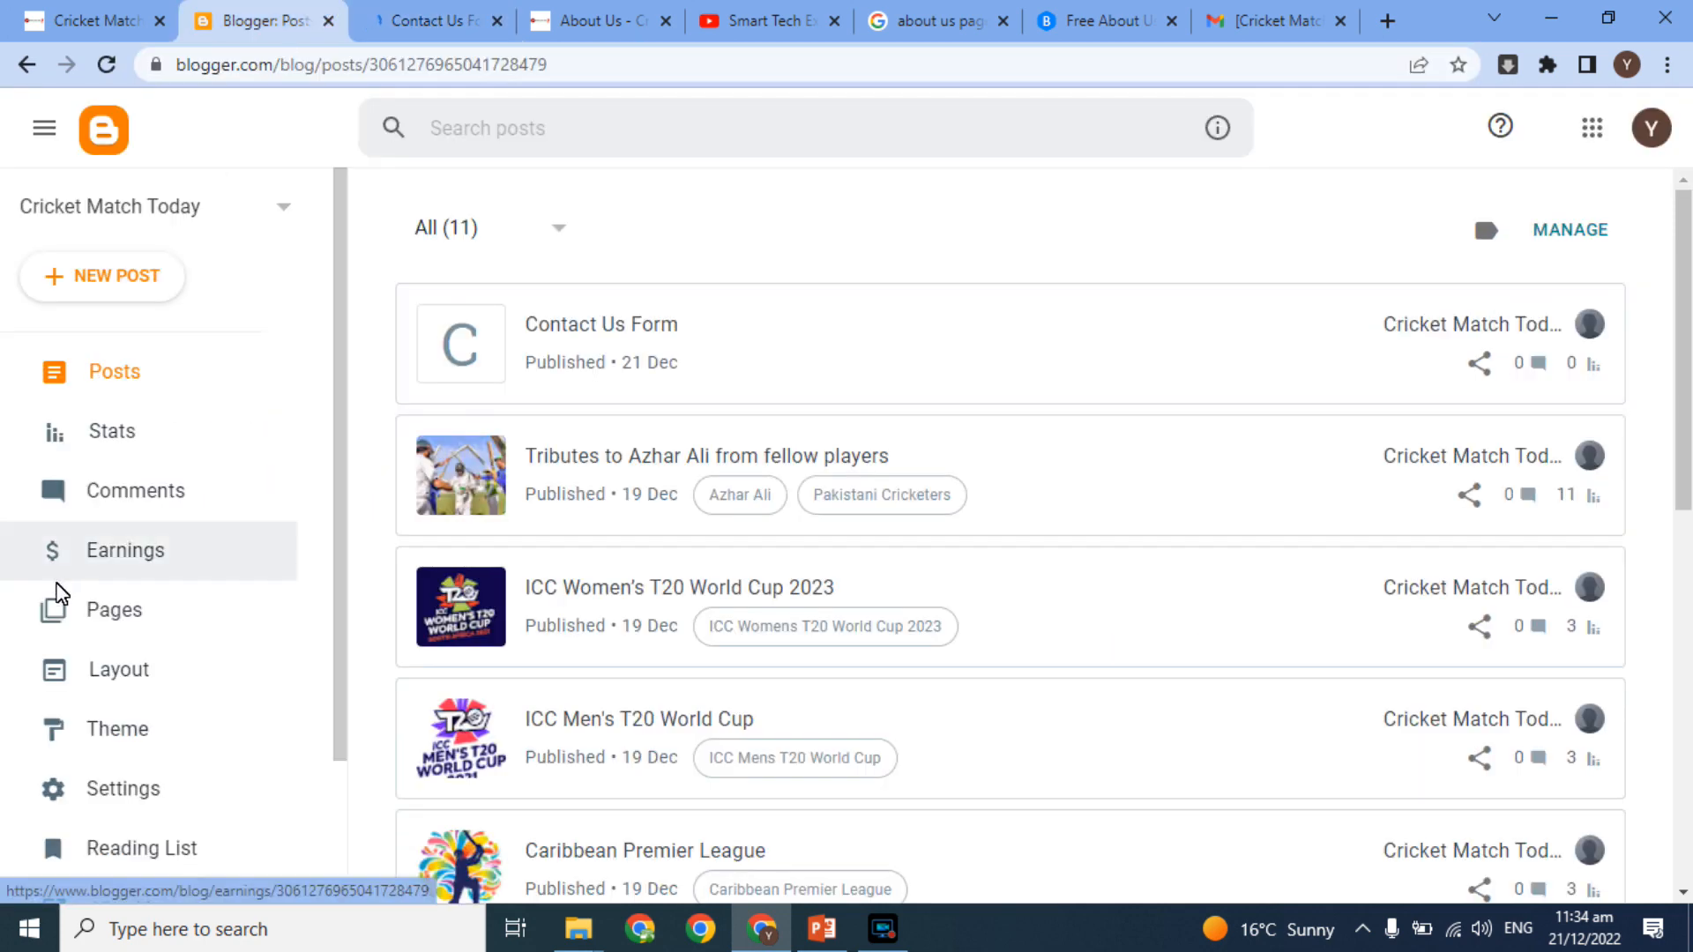
{"action": "left_click", "coordinate": [112, 677]}
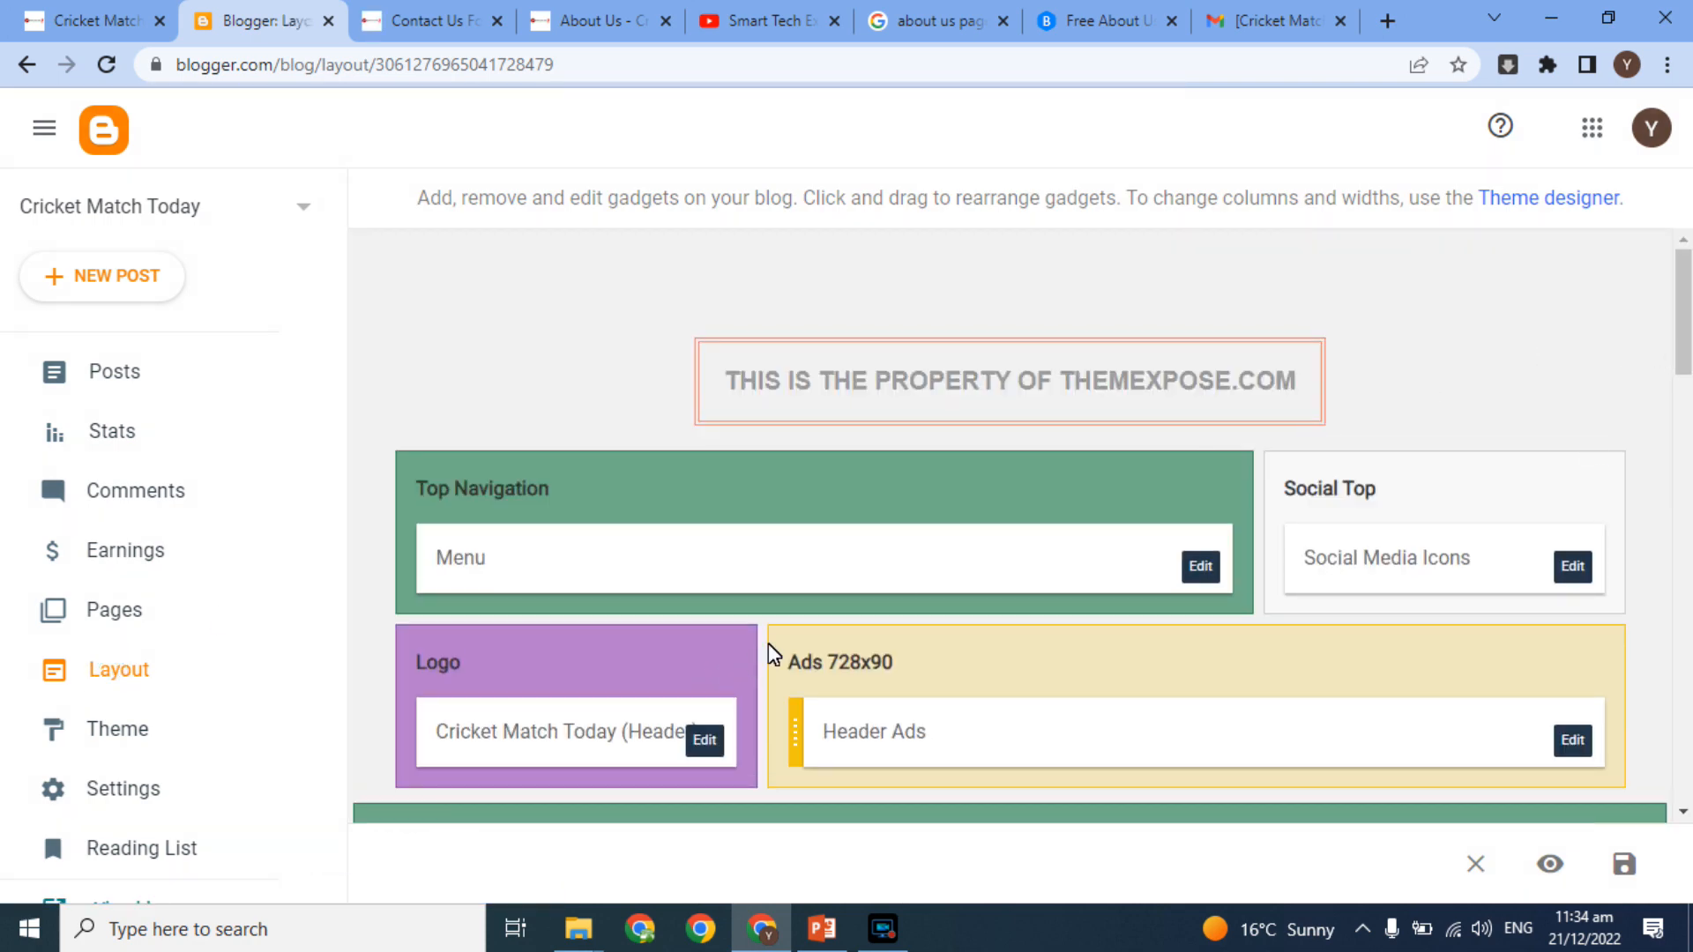
{"action": "left_click", "coordinate": [1199, 571]}
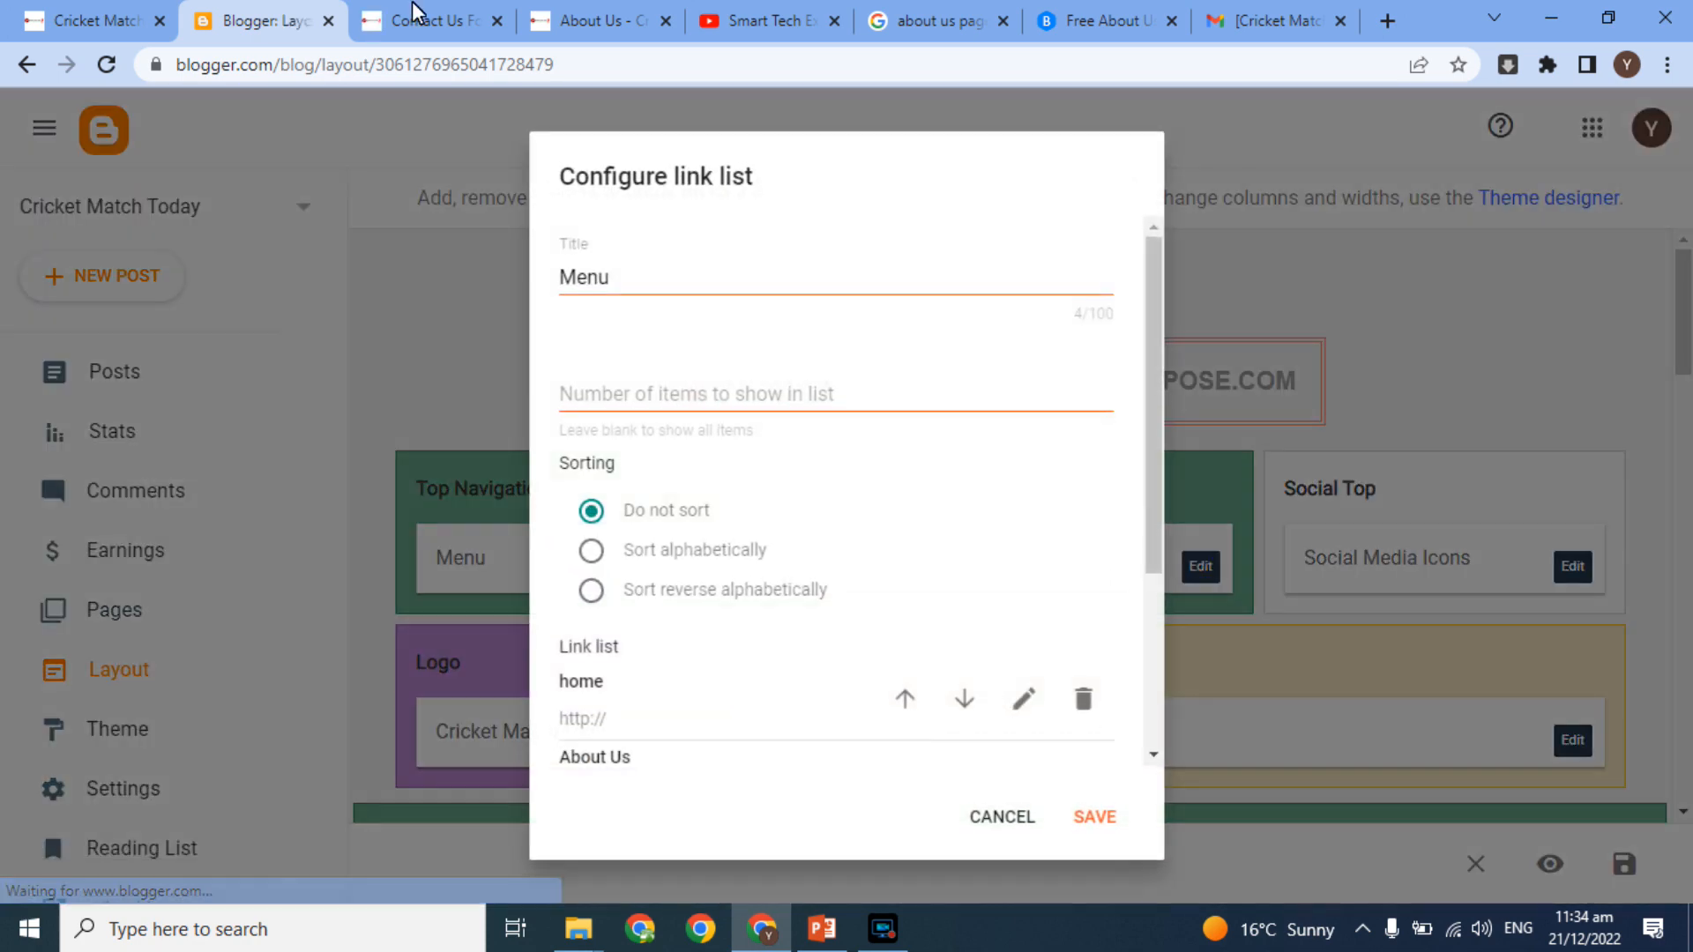
{"action": "left_click", "coordinate": [414, 9]}
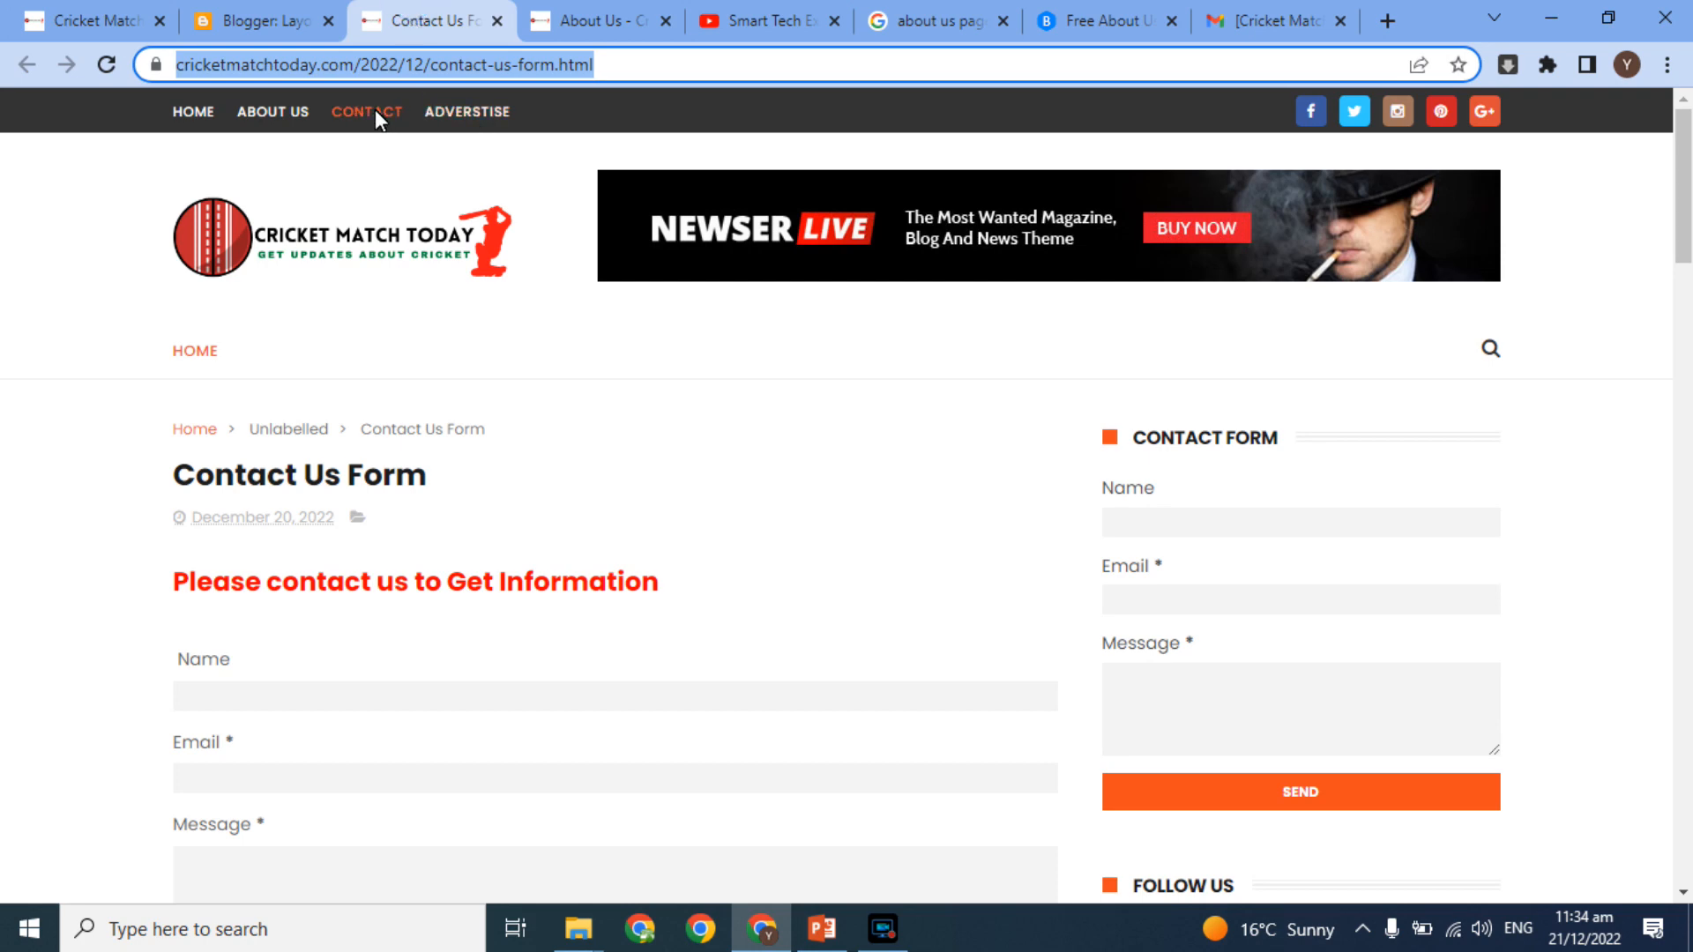
{"action": "left_click", "coordinate": [284, 9]}
Step: Rename the contact item in the Top Navigation menu's link list to "Contact Us"
{"action": "left_click_drag", "start_coordinate": [1156, 426], "coordinate": [1146, 582]}
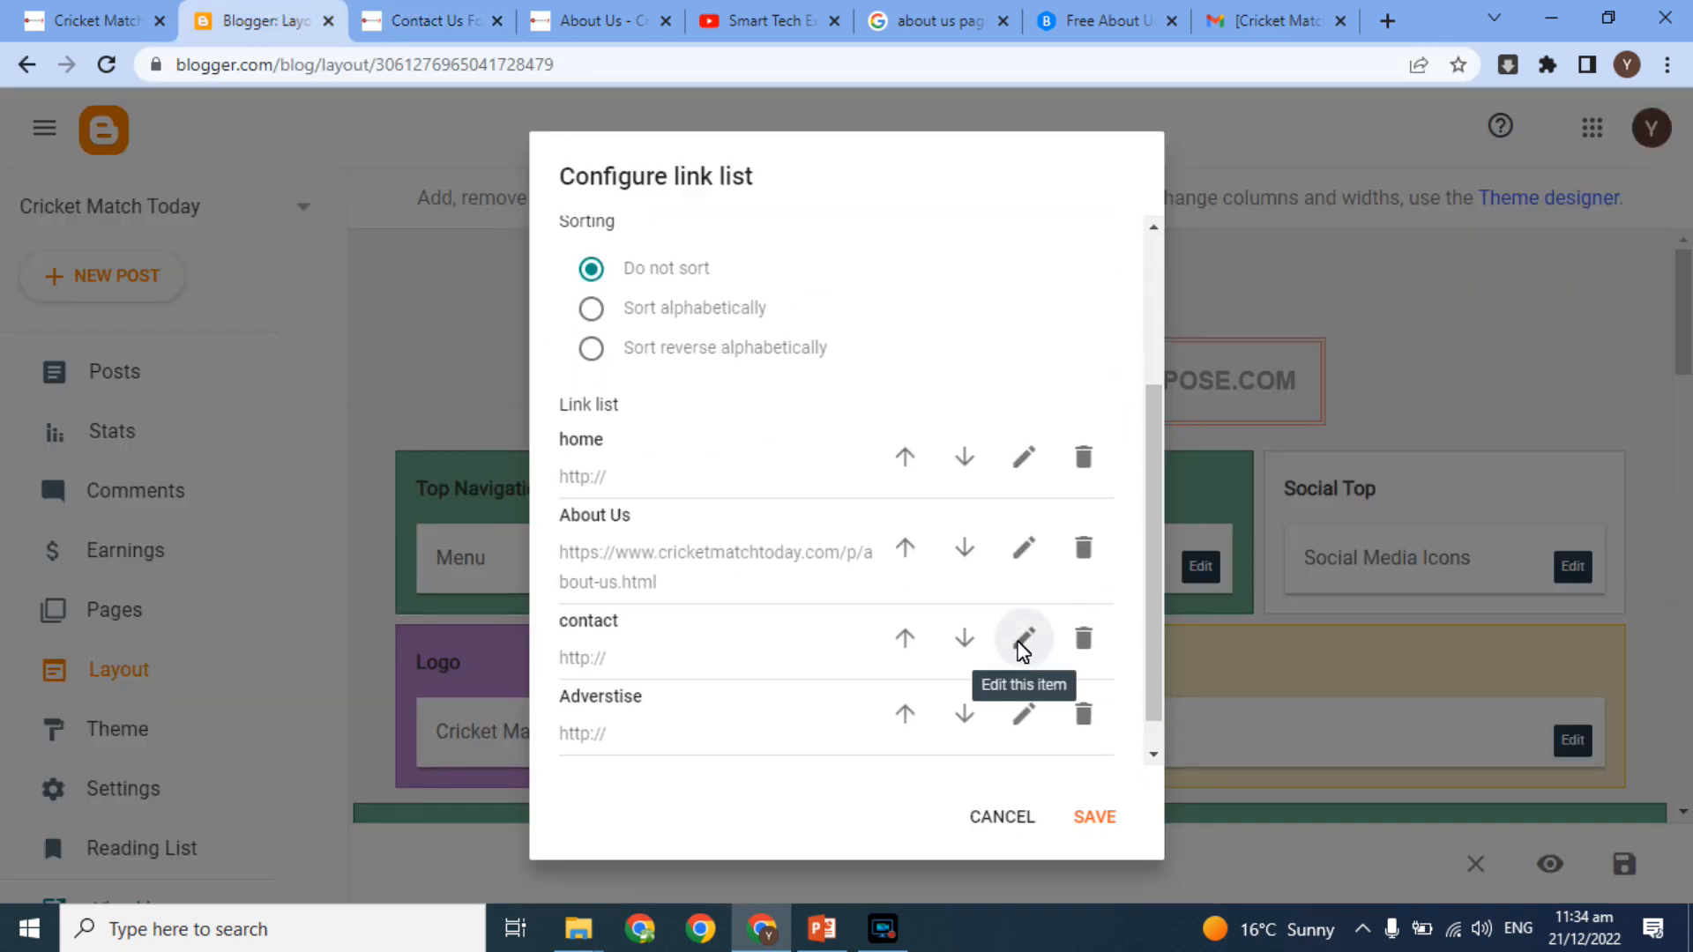
{"action": "left_click", "coordinate": [1021, 638]}
{"action": "left_click", "coordinate": [670, 666]}
{"action": "double_click", "coordinate": [665, 664]}
{"action": "type", "text": "Contact"}
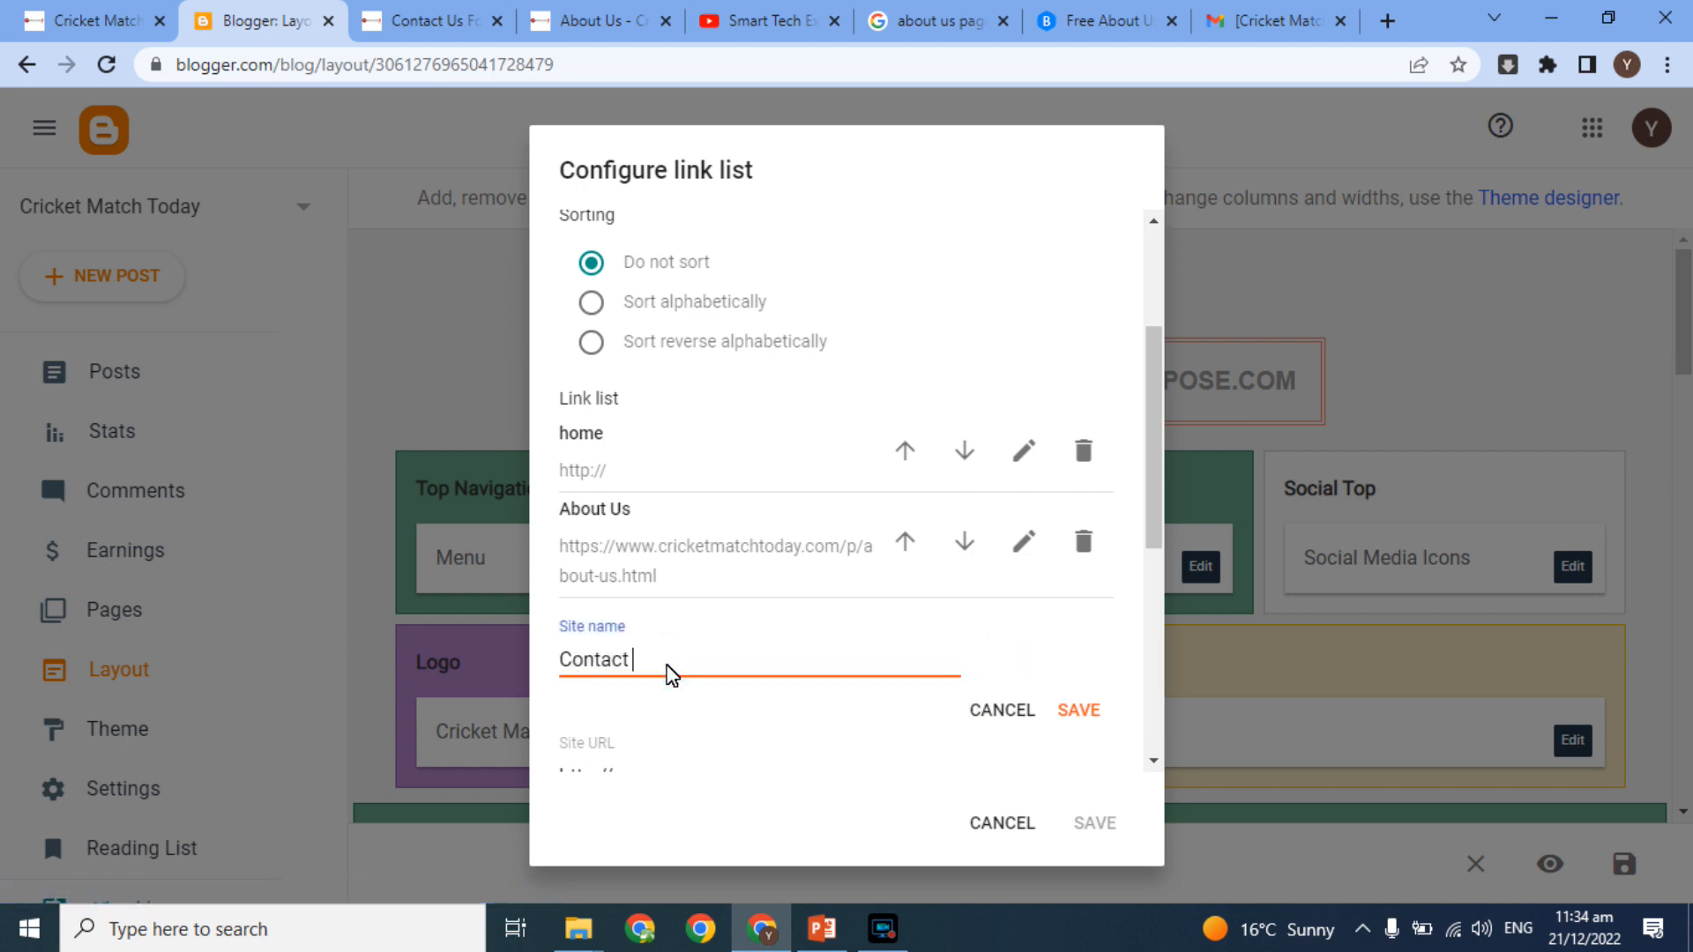
{"action": "triple_click", "coordinate": [692, 752]}
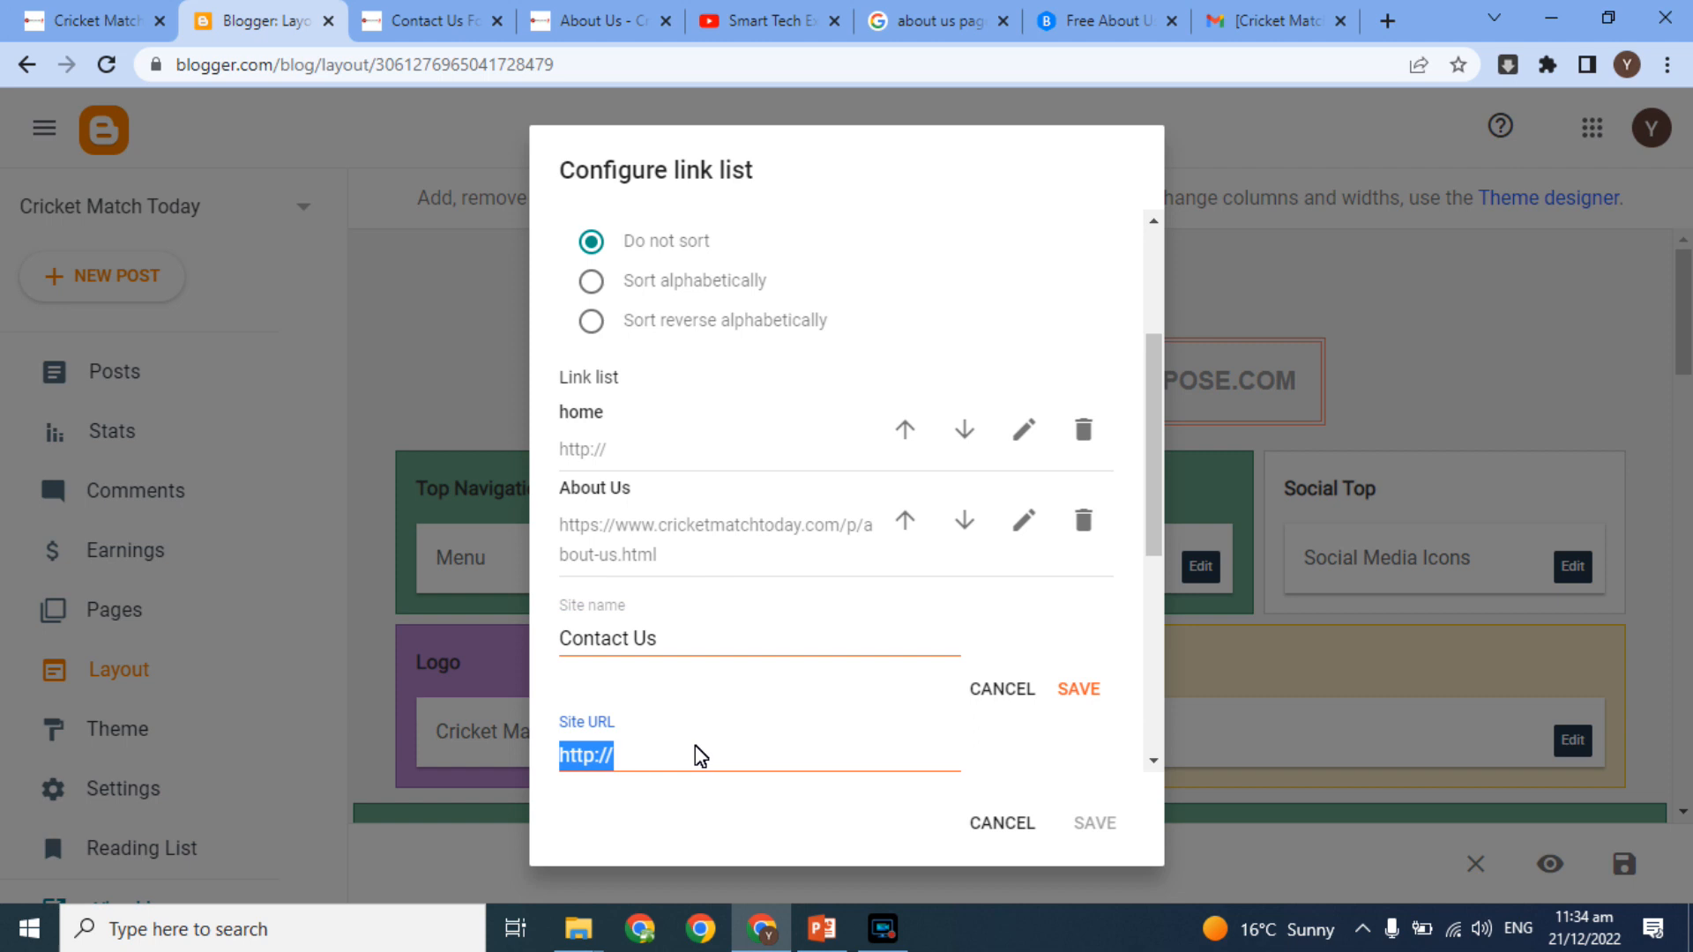
{"action": "key", "text": "ctrl+v"}
{"action": "left_click", "coordinate": [1090, 694]}
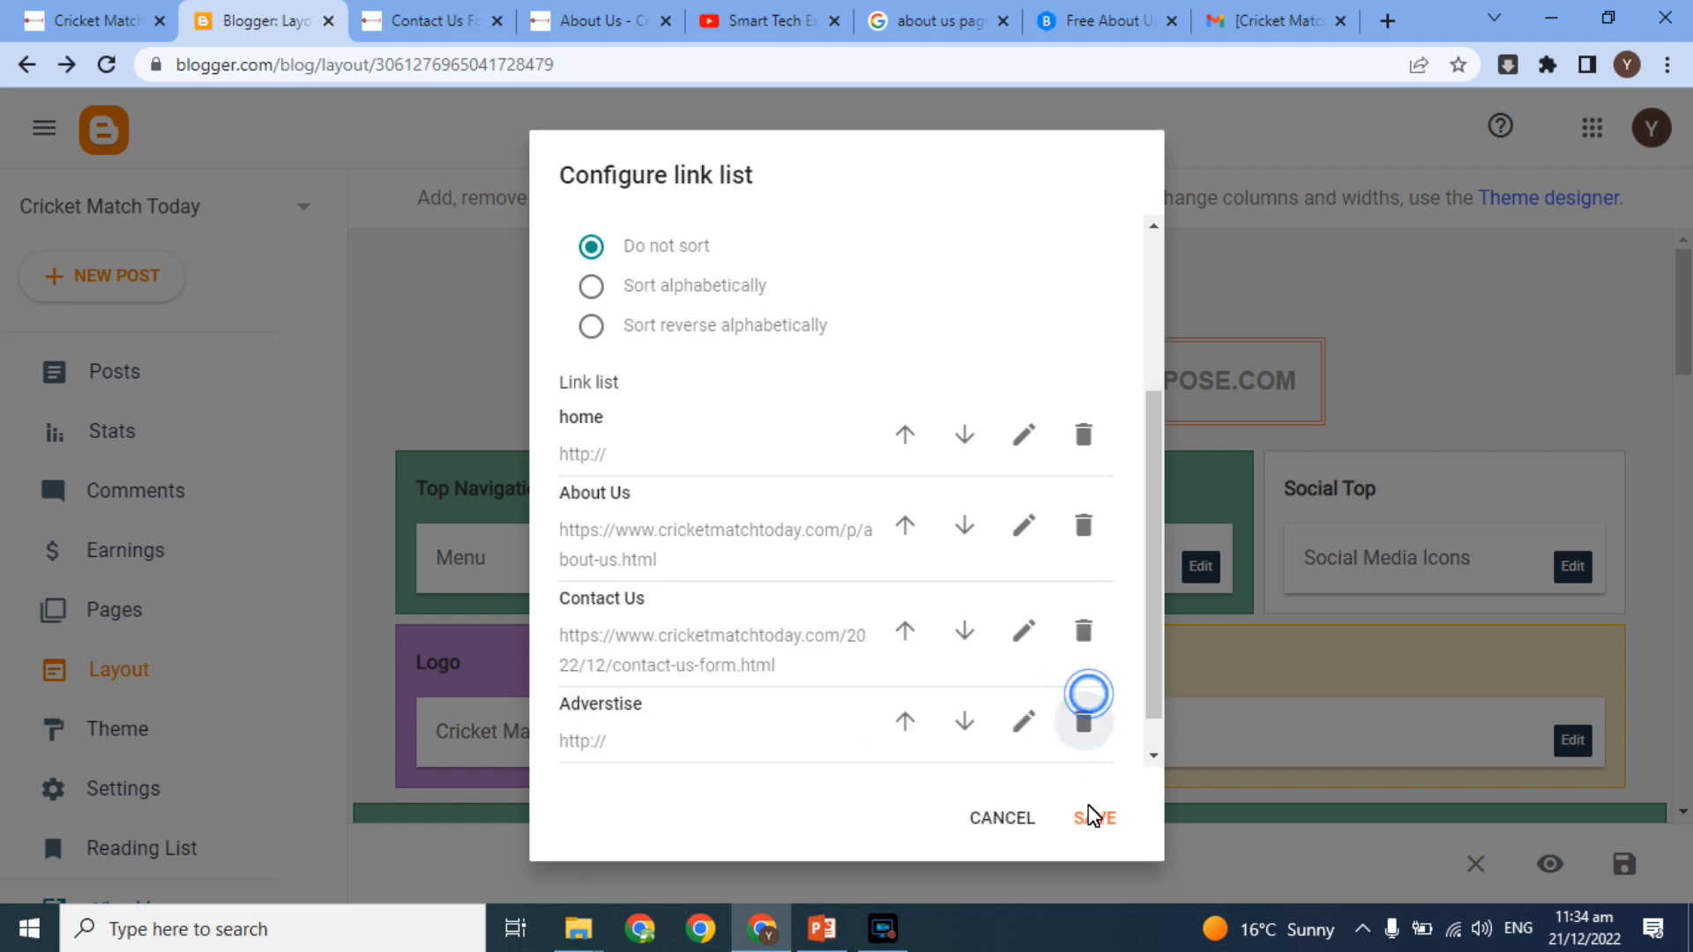
{"action": "left_click", "coordinate": [1092, 822]}
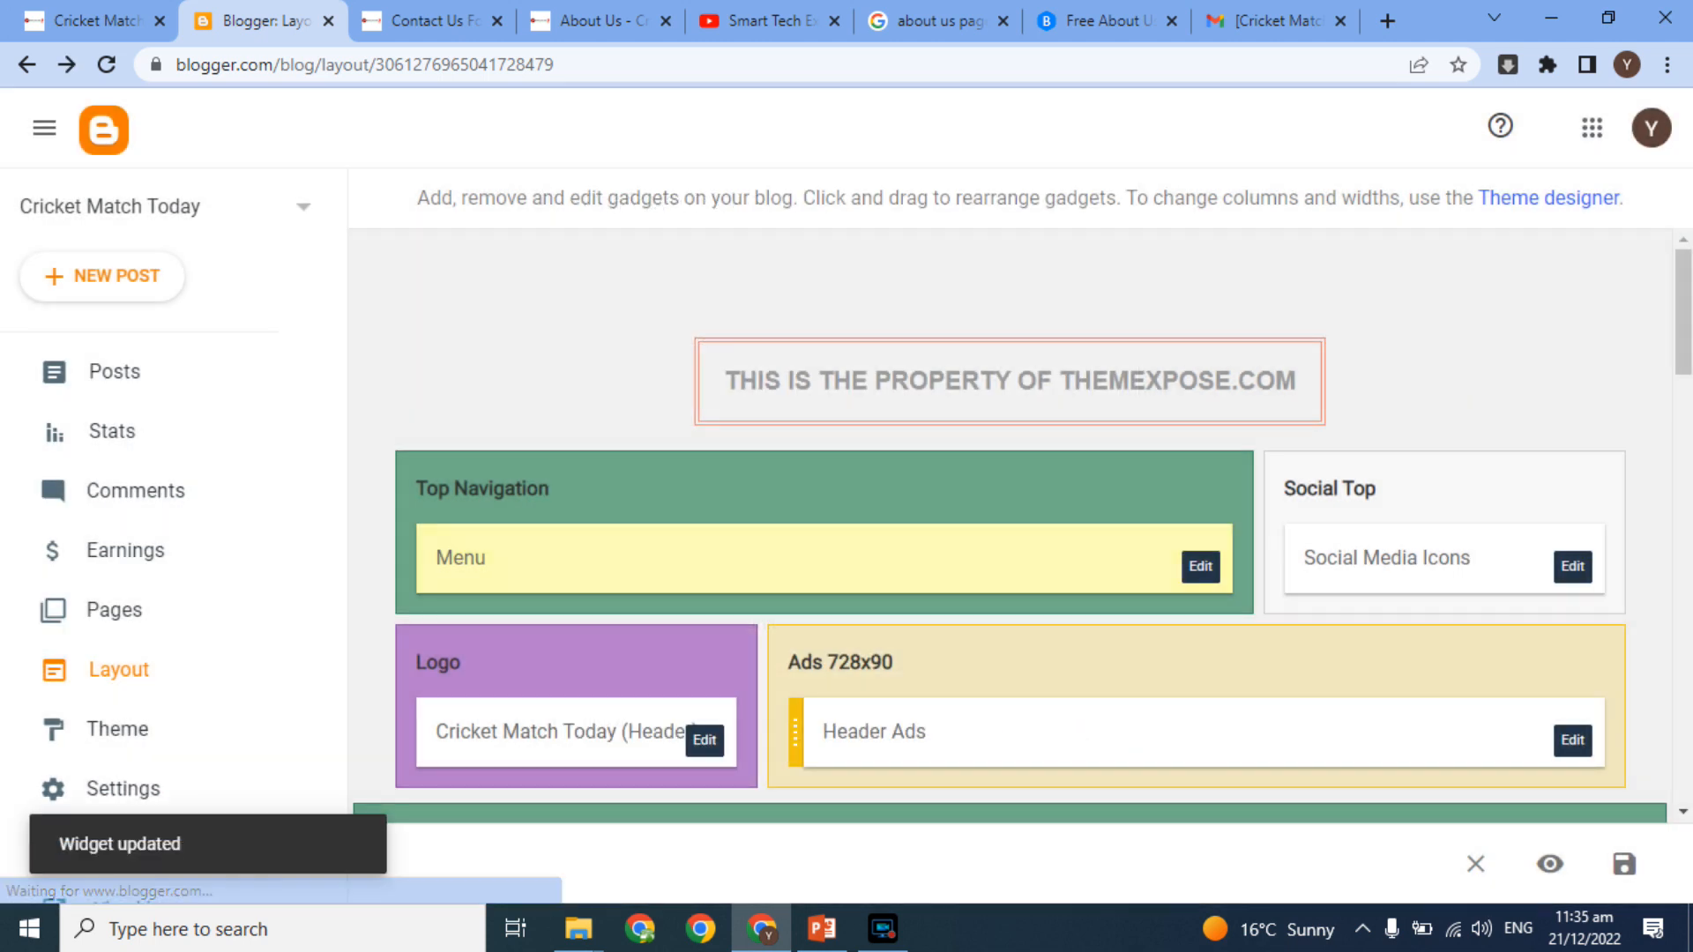
{"action": "left_click", "coordinate": [1627, 862]}
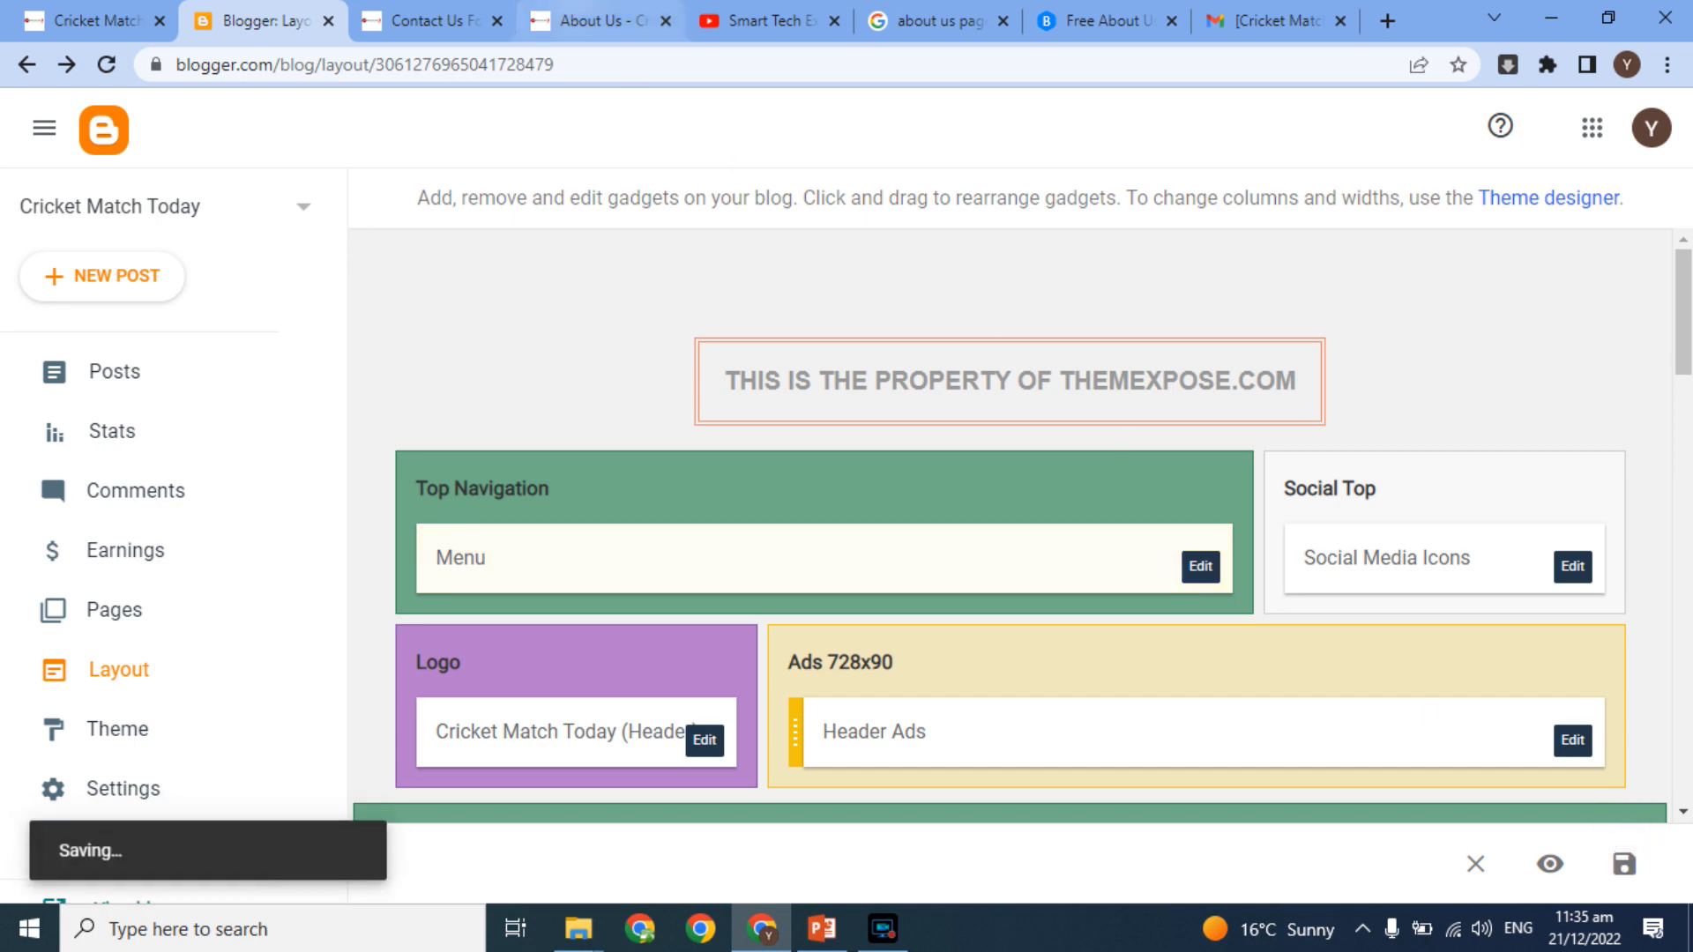
Step: Close the browser tabs showing the site's Contact Us Form and About Us pages
{"action": "left_click", "coordinate": [436, 17]}
{"action": "left_click", "coordinate": [496, 20]}
{"action": "left_click", "coordinate": [496, 20]}
Step: Reload the Cricket Match Today homepage, close the developer tools, and test the Contact Us link in the top menu
{"action": "left_click", "coordinate": [128, 12]}
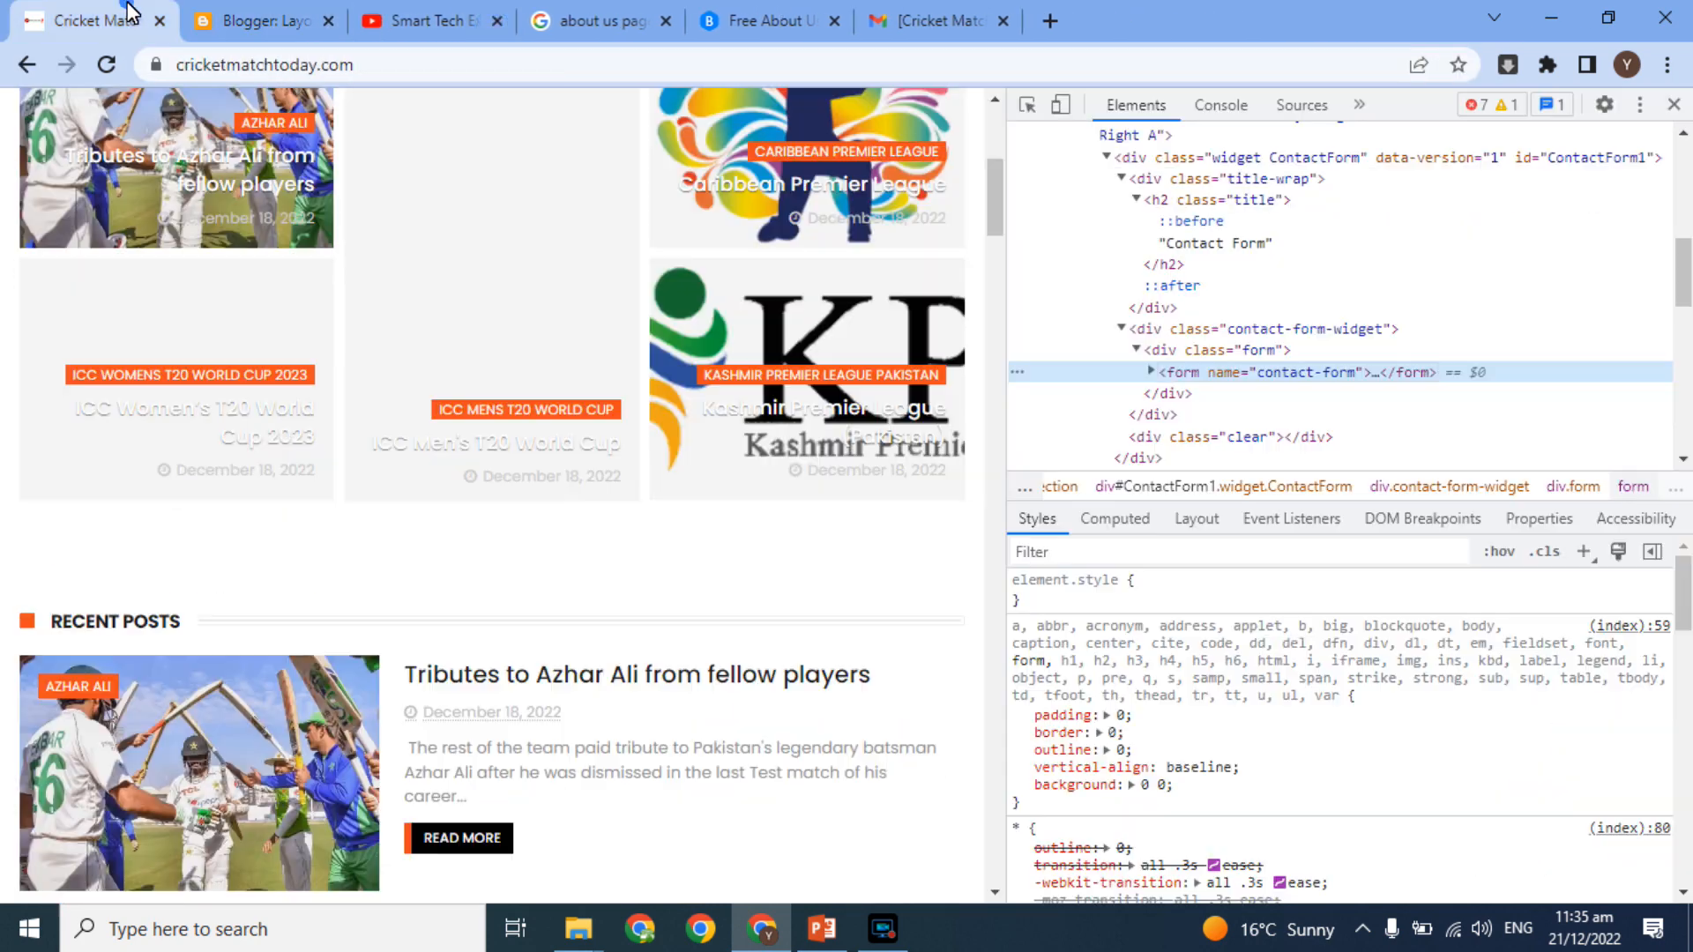
{"action": "left_click", "coordinate": [106, 64]}
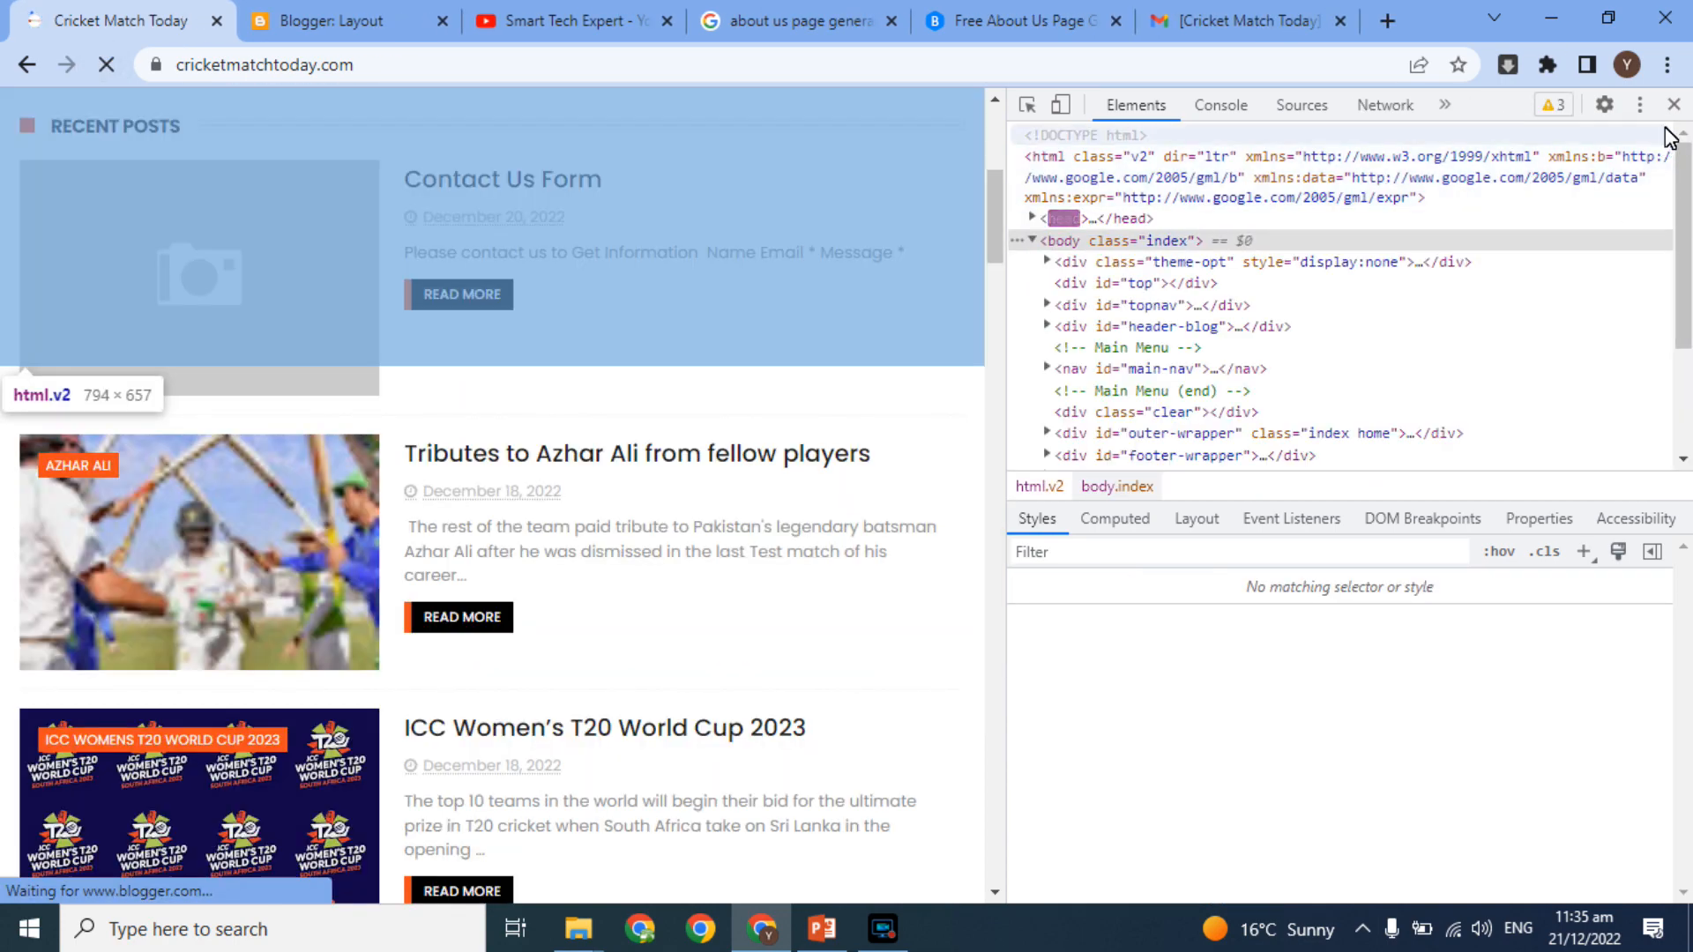
{"action": "left_click", "coordinate": [1673, 104]}
{"action": "left_click", "coordinate": [1679, 138]}
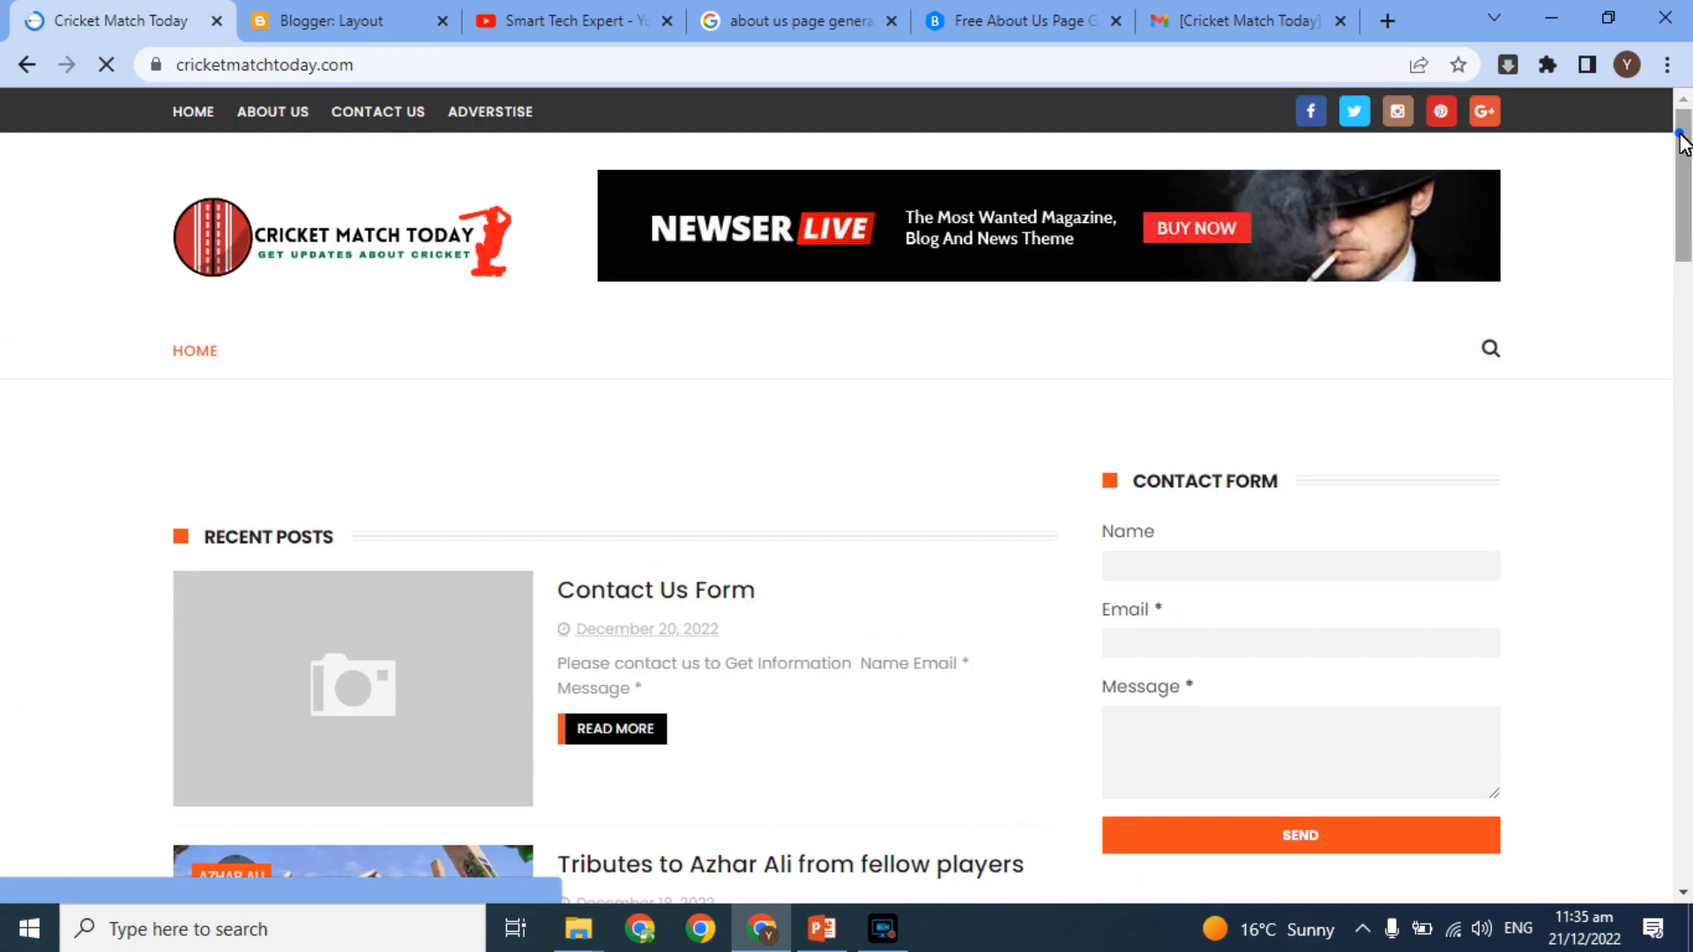
{"action": "left_click", "coordinate": [370, 113]}
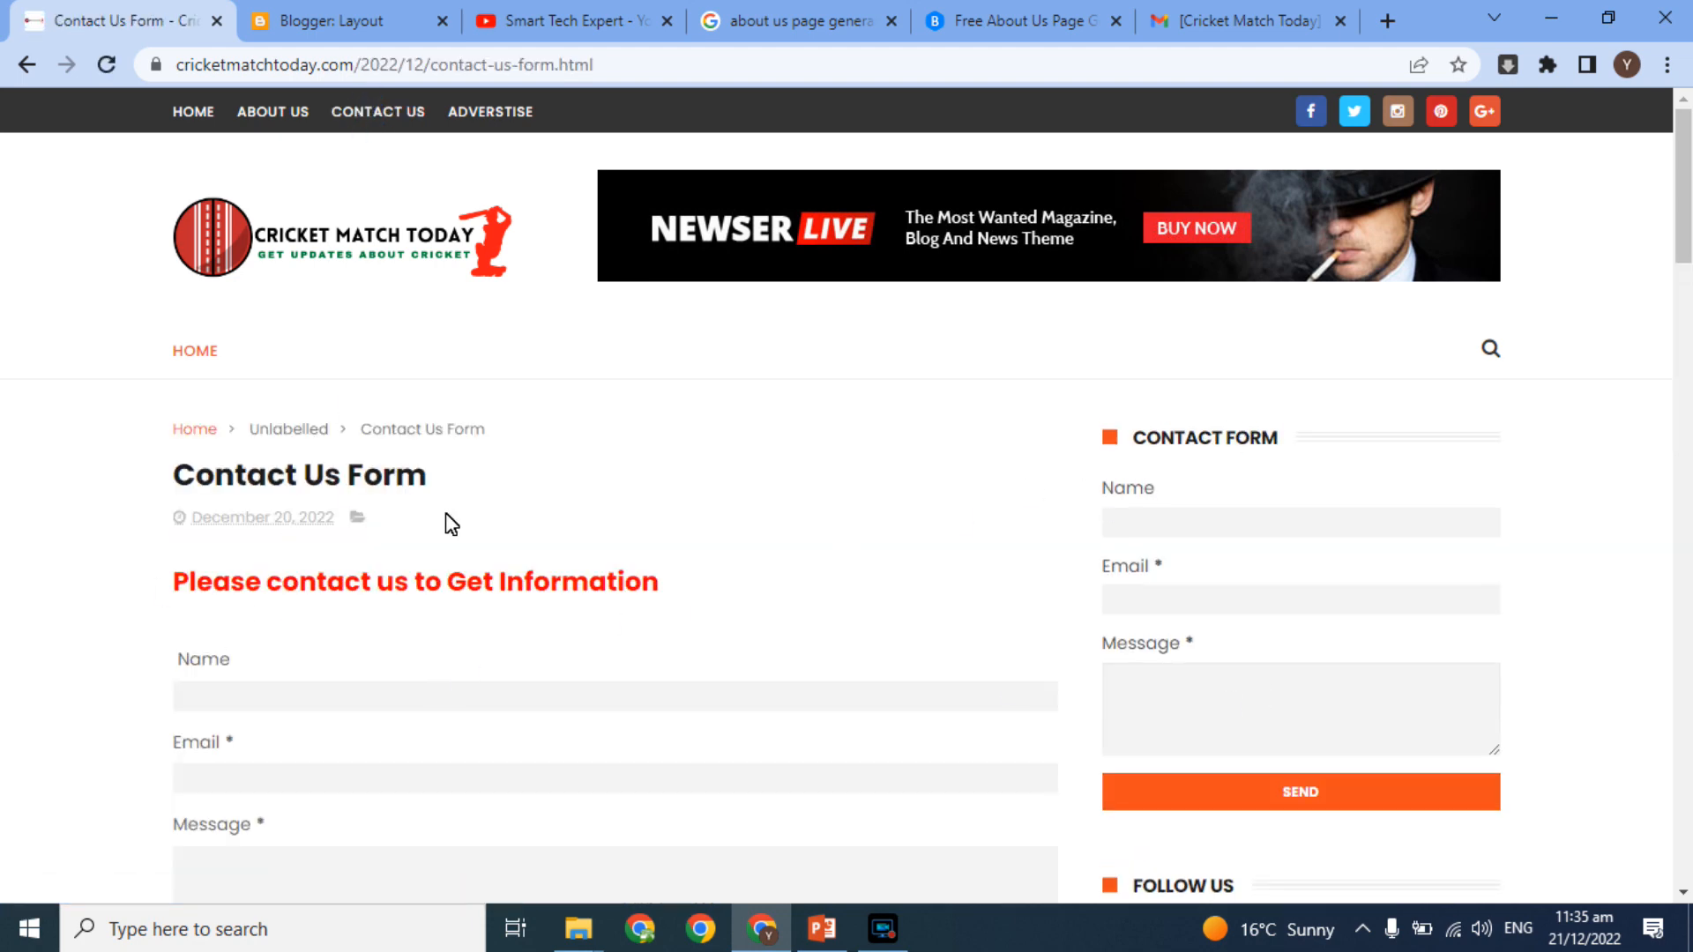
Step: Look at the settings of the Contact Form gadget in Sidebar Right A of the blog layout, and leave them without saving
{"action": "left_click", "coordinate": [332, 19]}
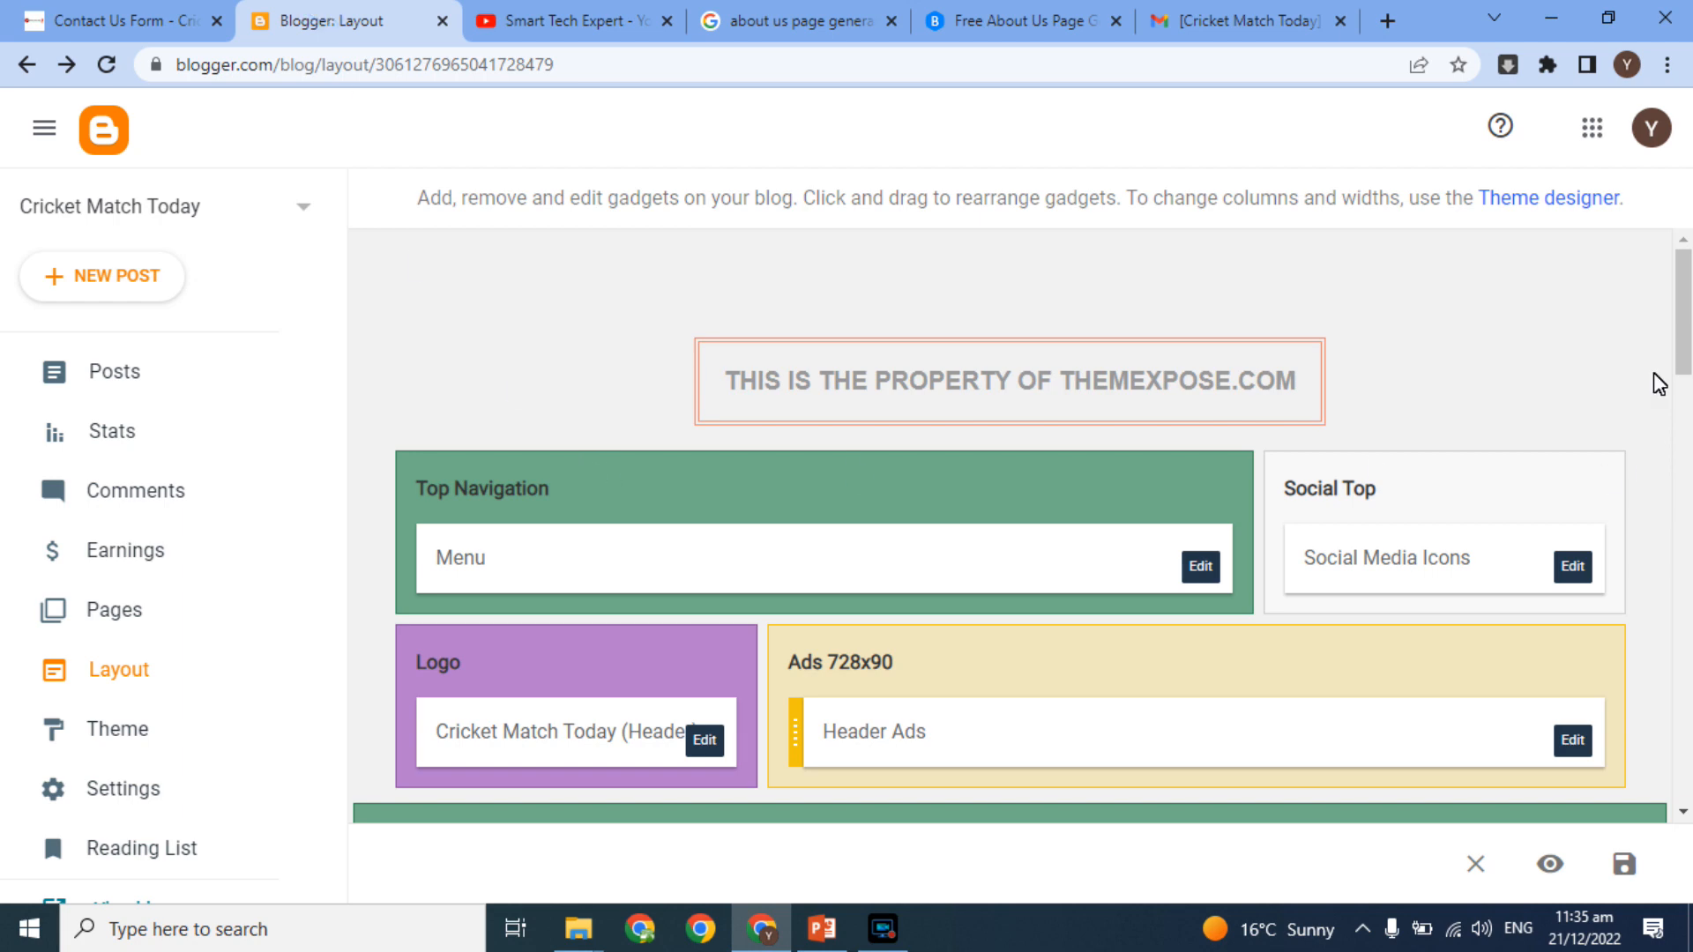
{"action": "left_click_drag", "start_coordinate": [1685, 319], "coordinate": [1665, 509]}
{"action": "left_click", "coordinate": [1574, 451]}
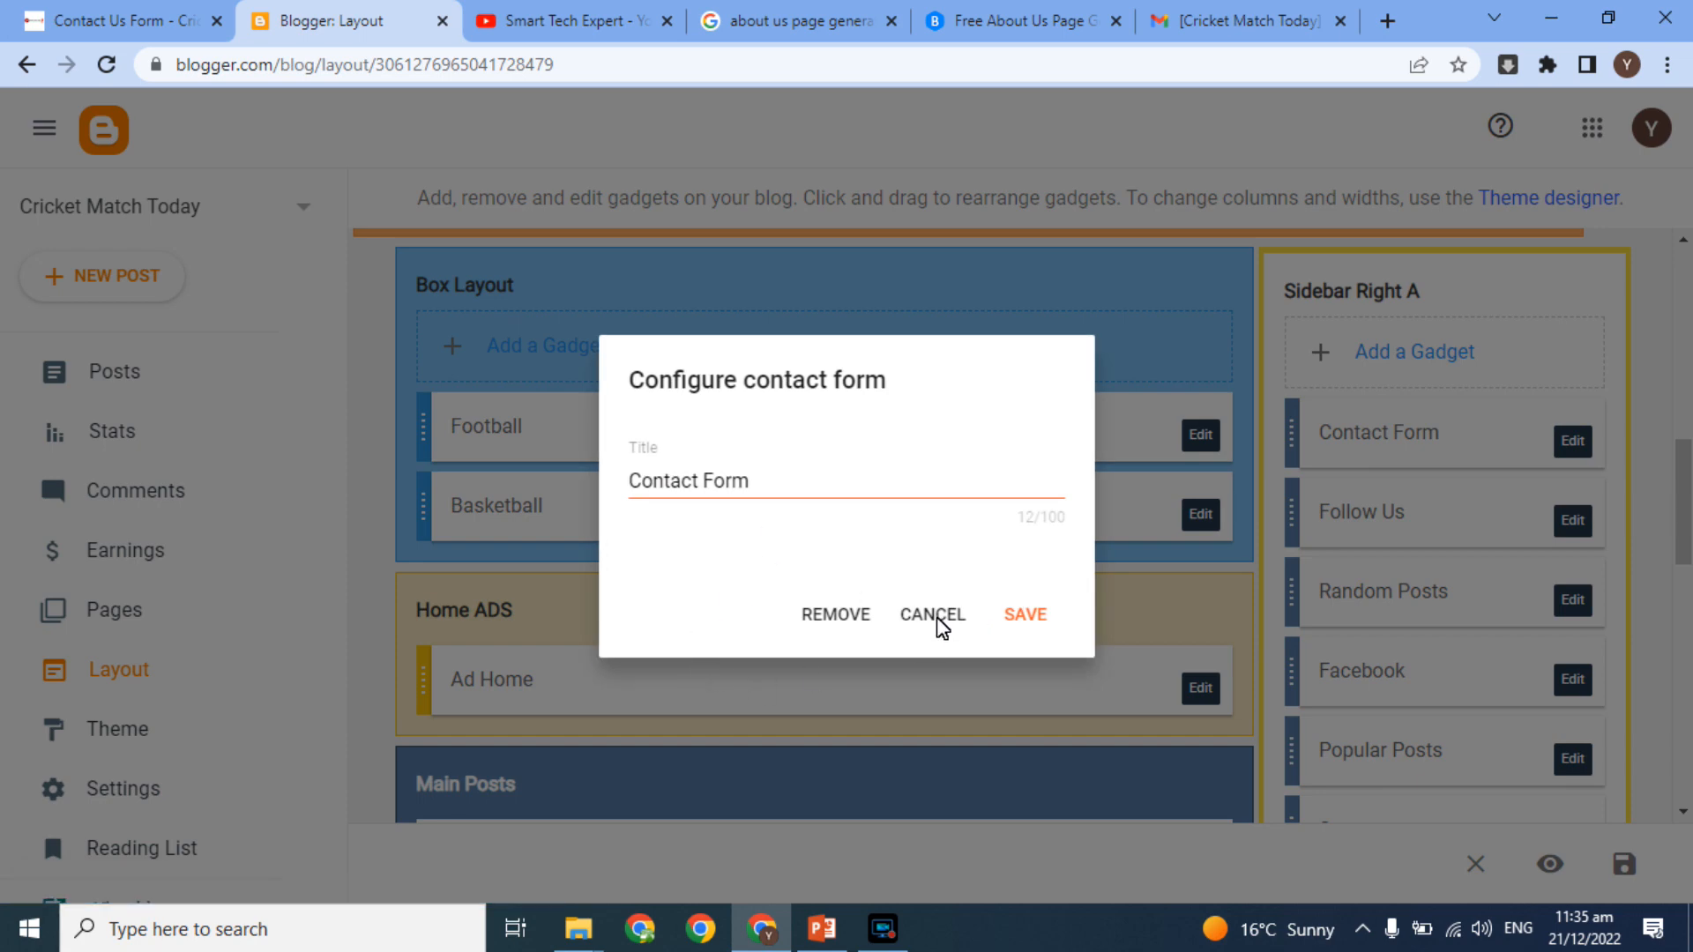
{"action": "left_click", "coordinate": [932, 615]}
Step: Review the heading and form on the published Contact Us Form page, and switch to the Smart Tech Expert YouTube playlists
{"action": "left_click", "coordinate": [124, 20]}
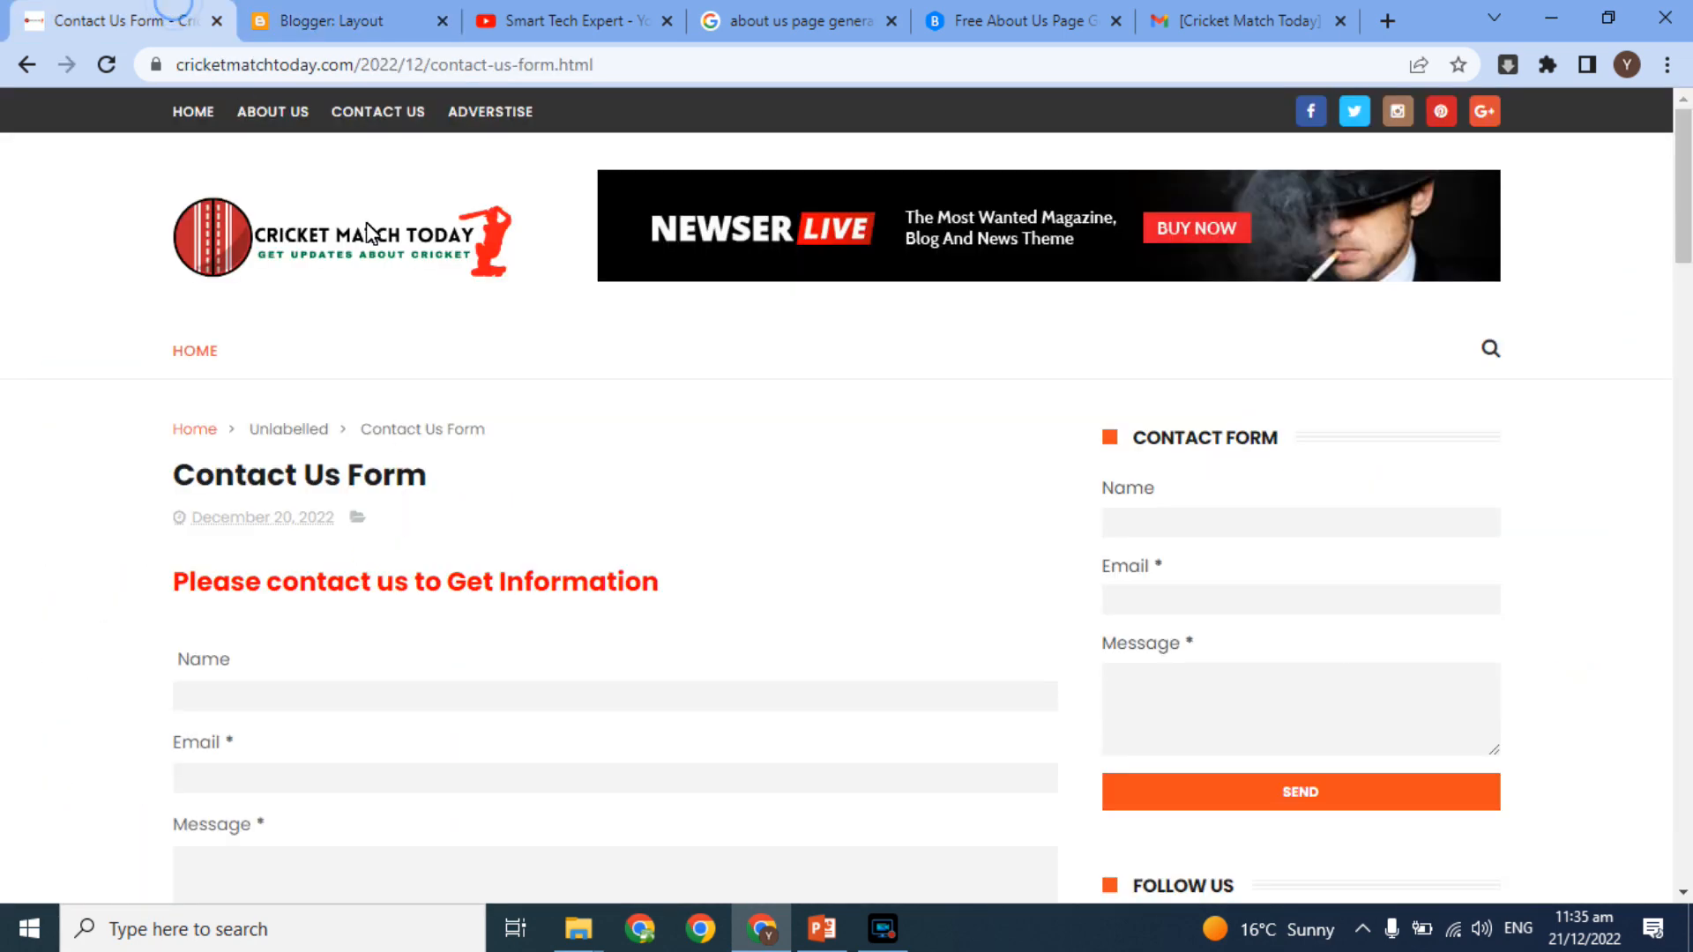
{"action": "double_click", "coordinate": [397, 589]}
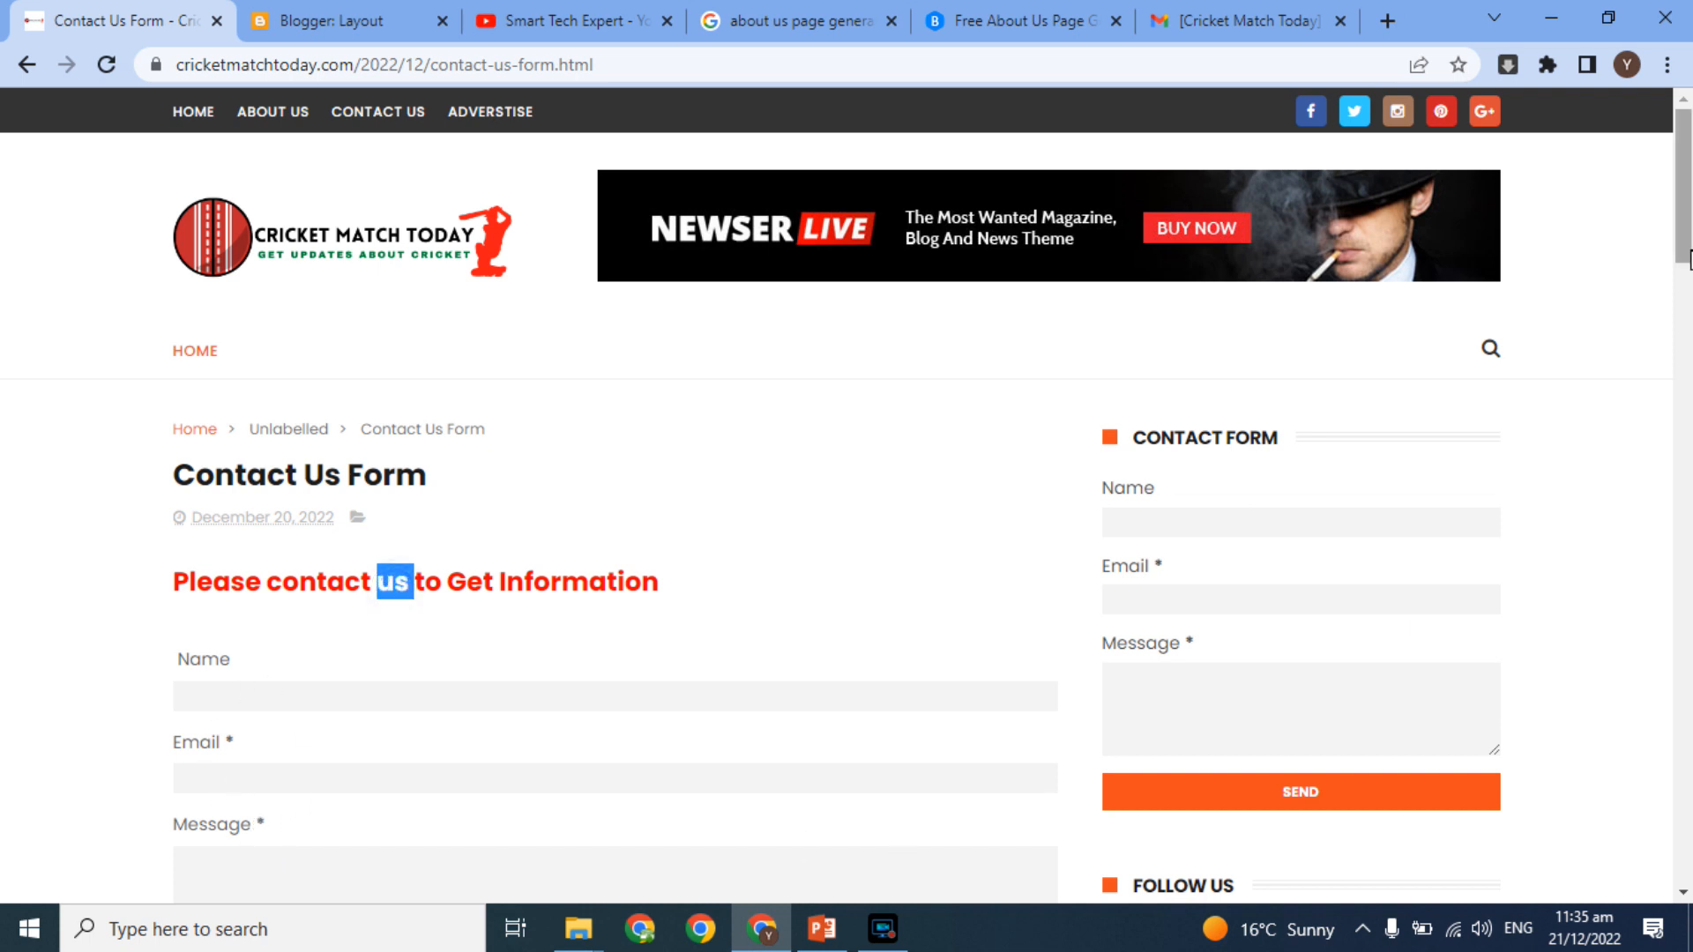
{"action": "scroll", "coordinate": [791, 565], "scroll_direction": "down", "scroll_amount": 2}
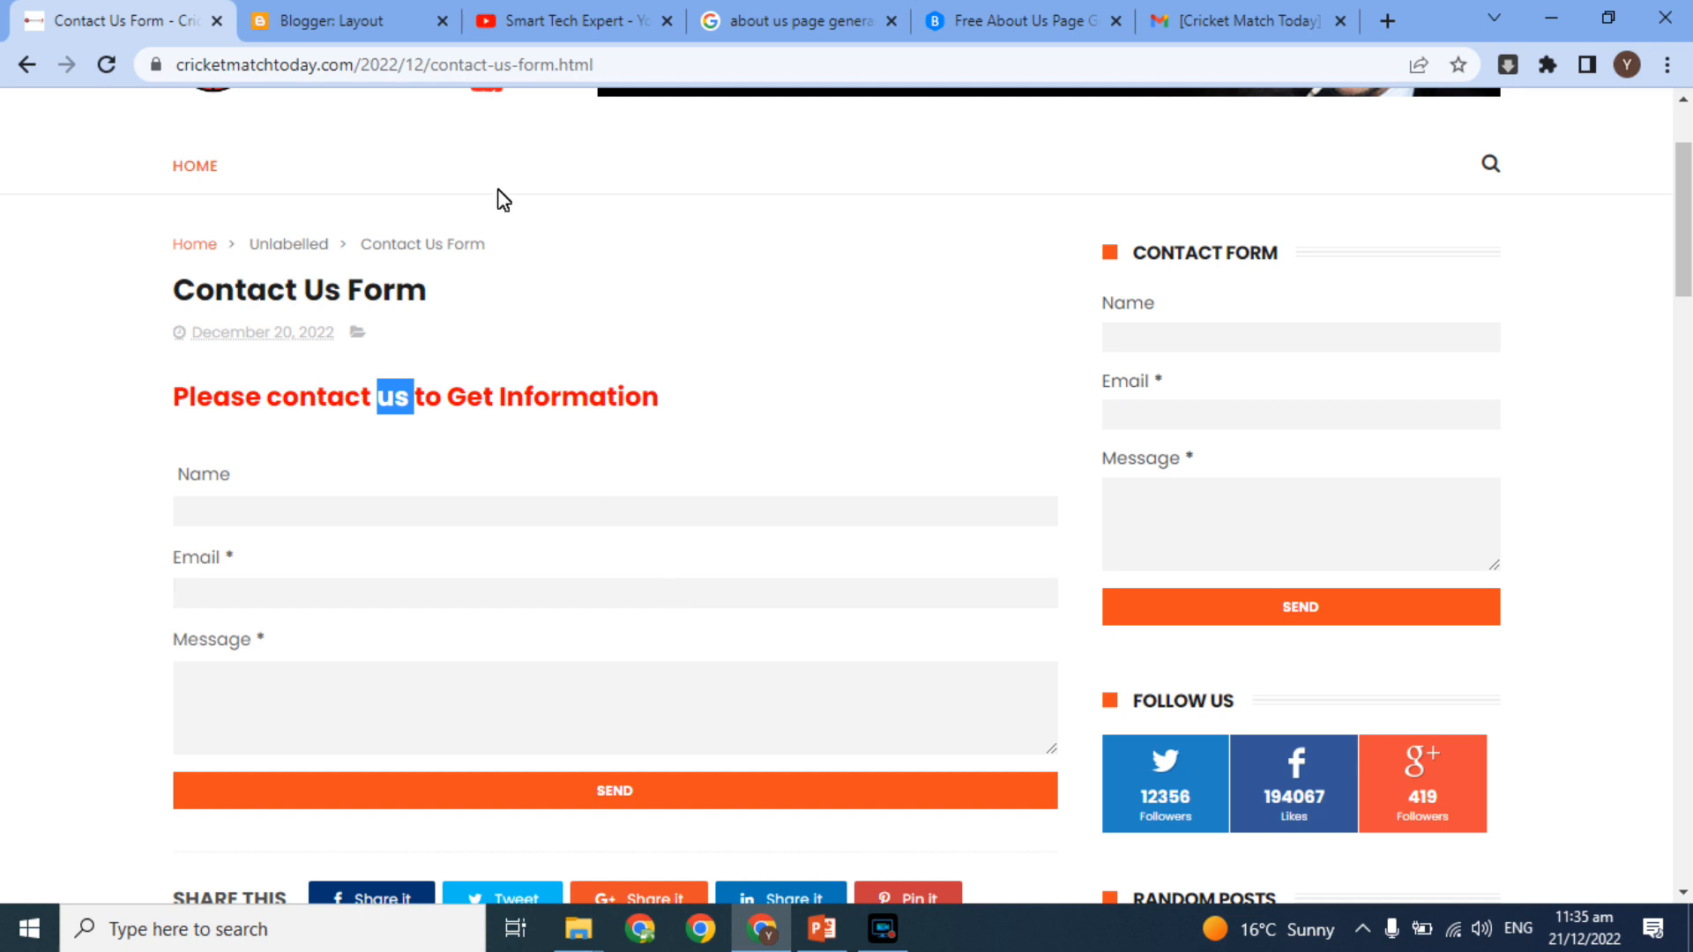
{"action": "double_click", "coordinate": [392, 292]}
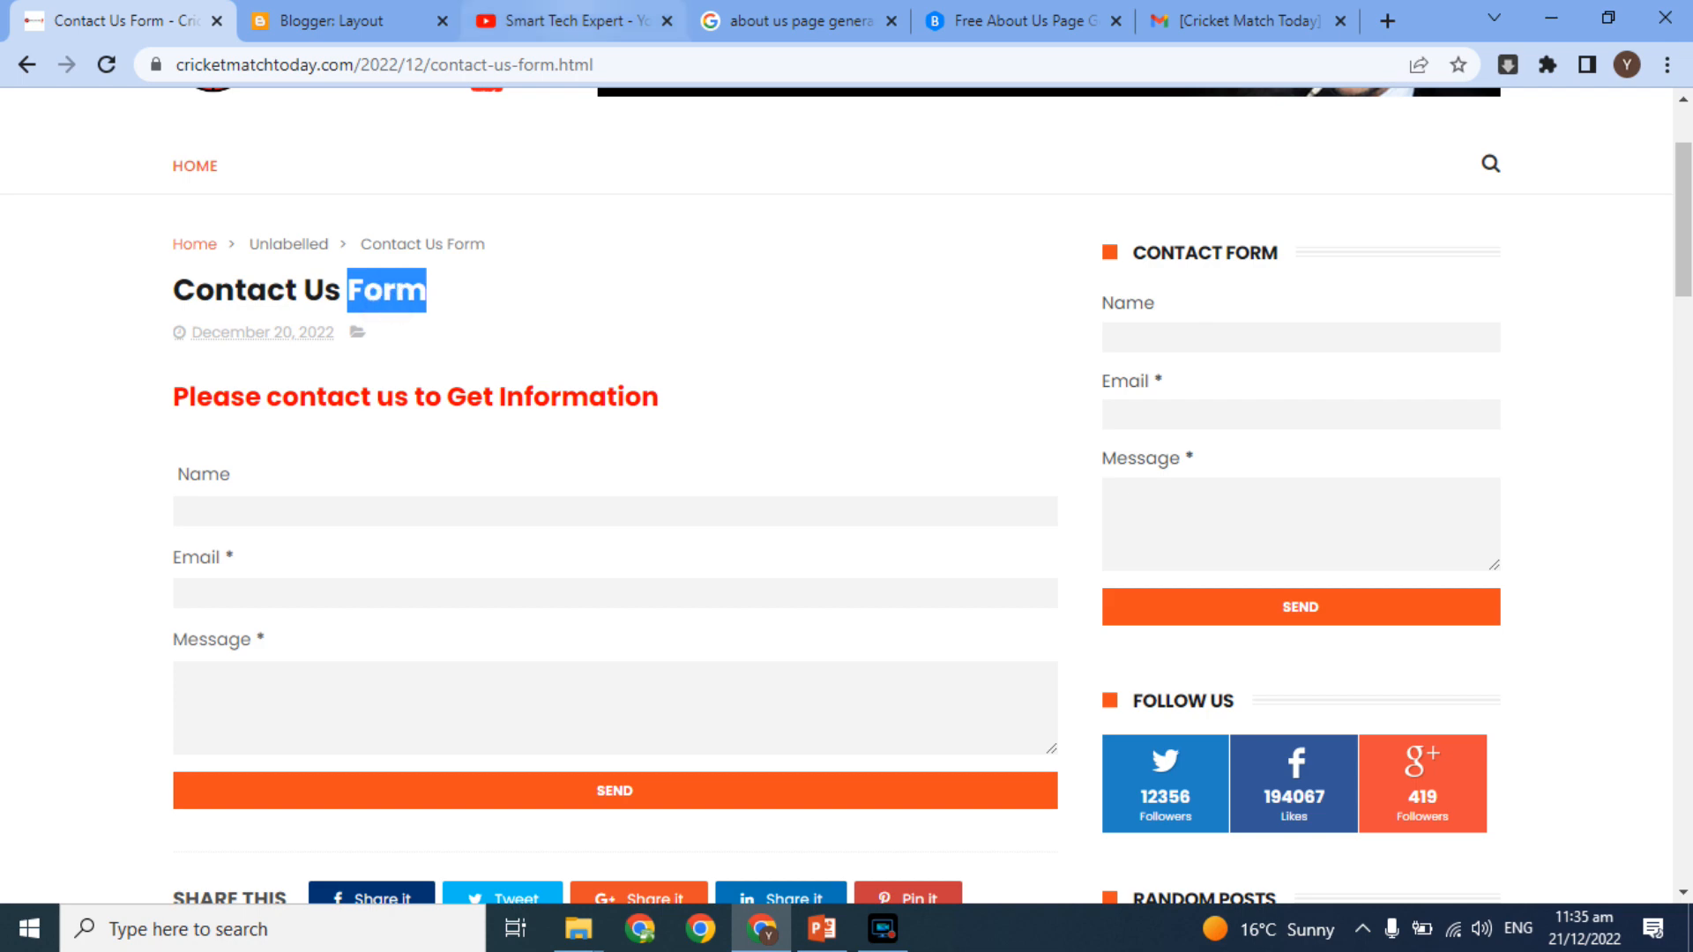
{"action": "left_click", "coordinate": [577, 20]}
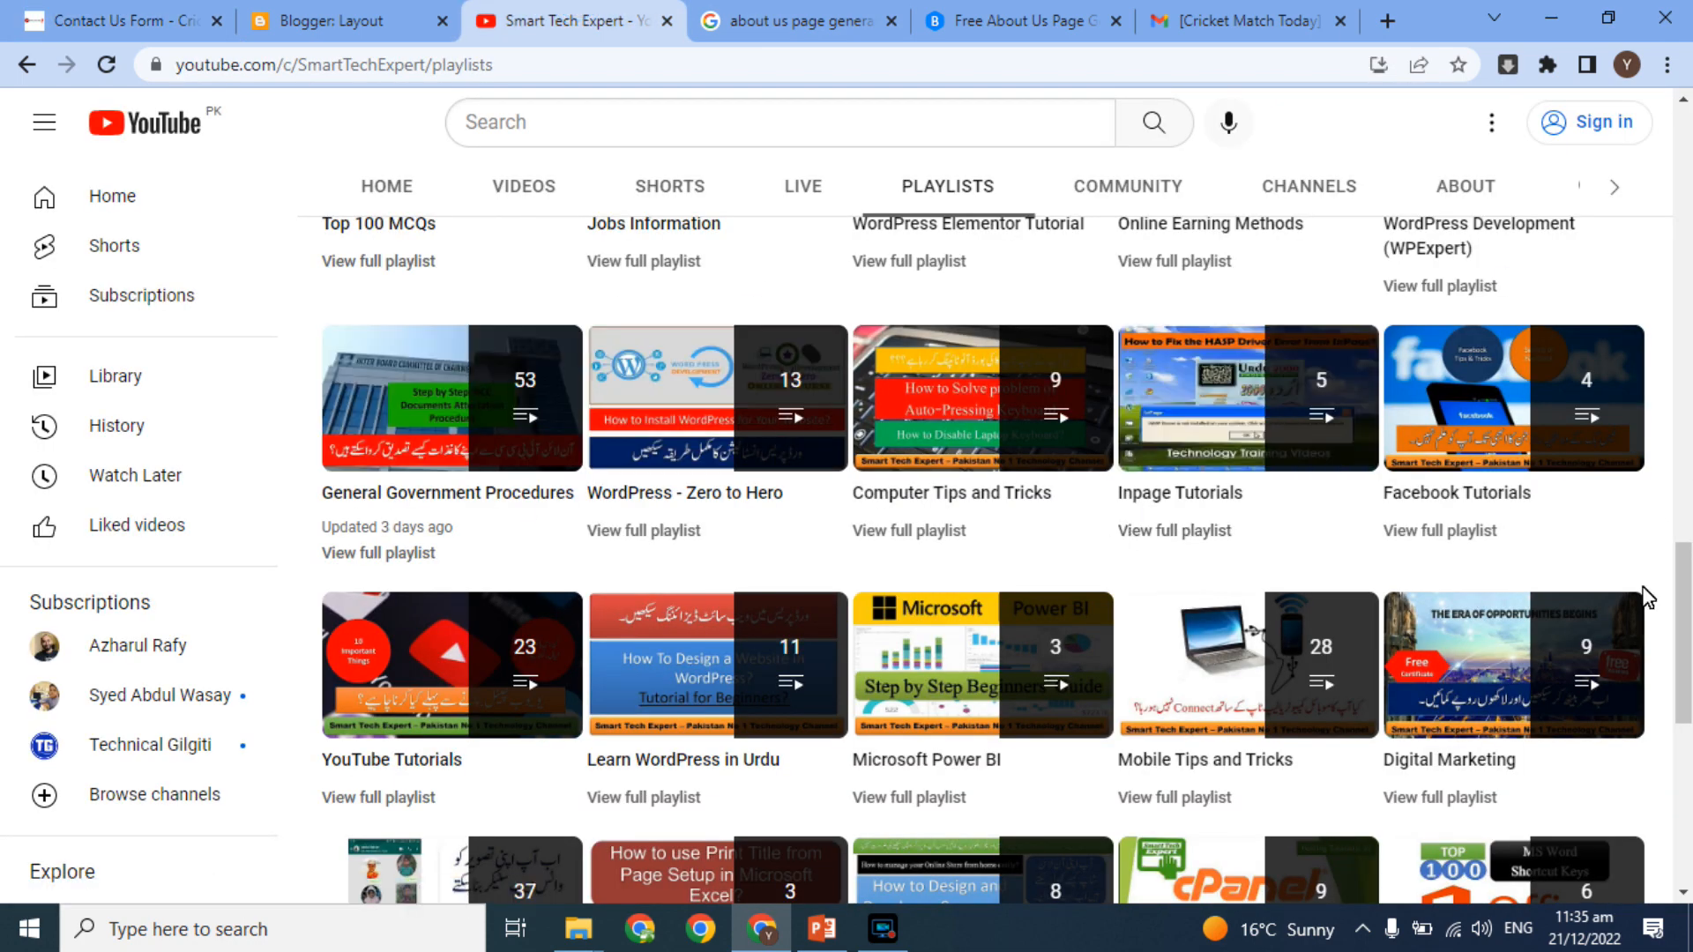